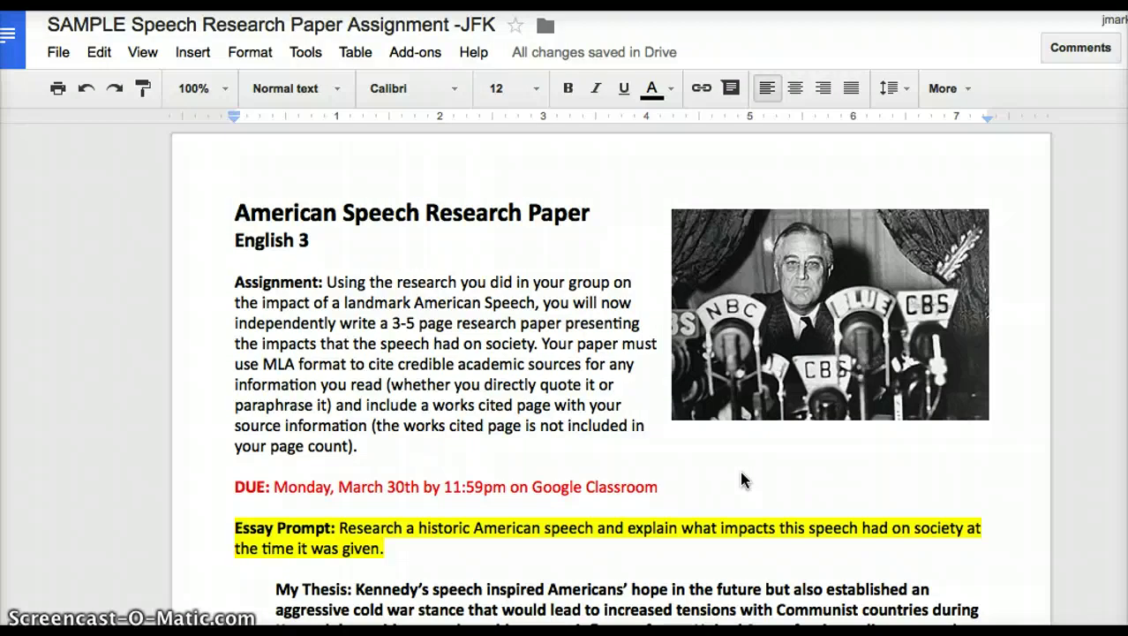
- Review the assignment's essay prompt, thesis, essay structure and the first entries of the research source table
{"action": "scroll", "coordinate": [741, 479], "scroll_direction": "down", "scroll_amount": 2}
{"action": "scroll", "coordinate": [741, 474], "scroll_direction": "down", "scroll_amount": 4}
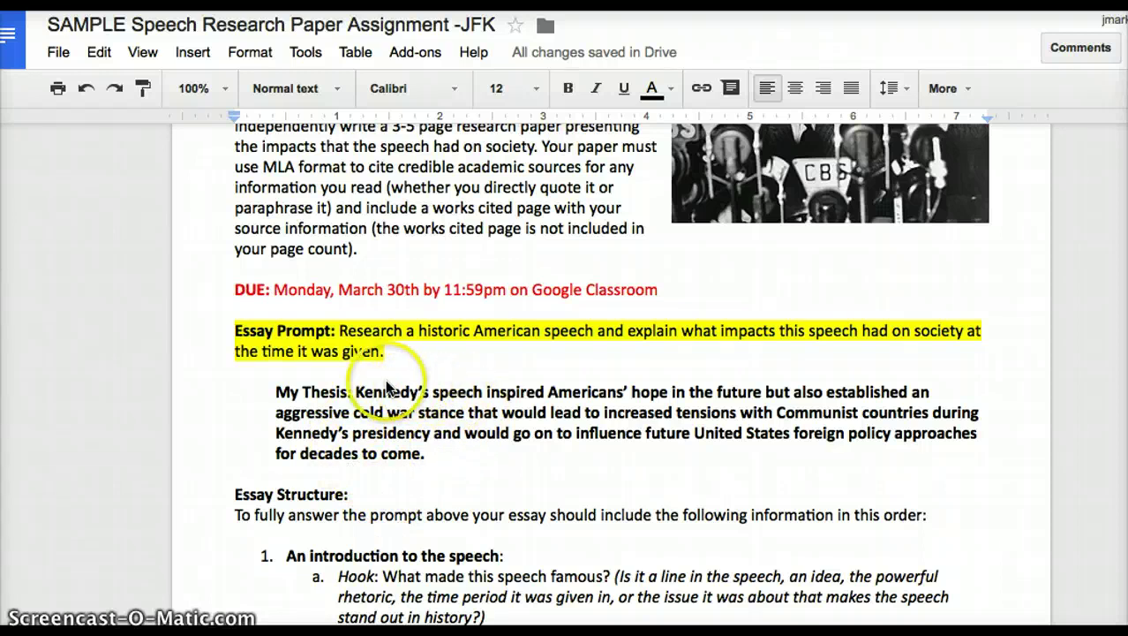
{"action": "scroll", "coordinate": [366, 414], "scroll_direction": "down", "scroll_amount": 3}
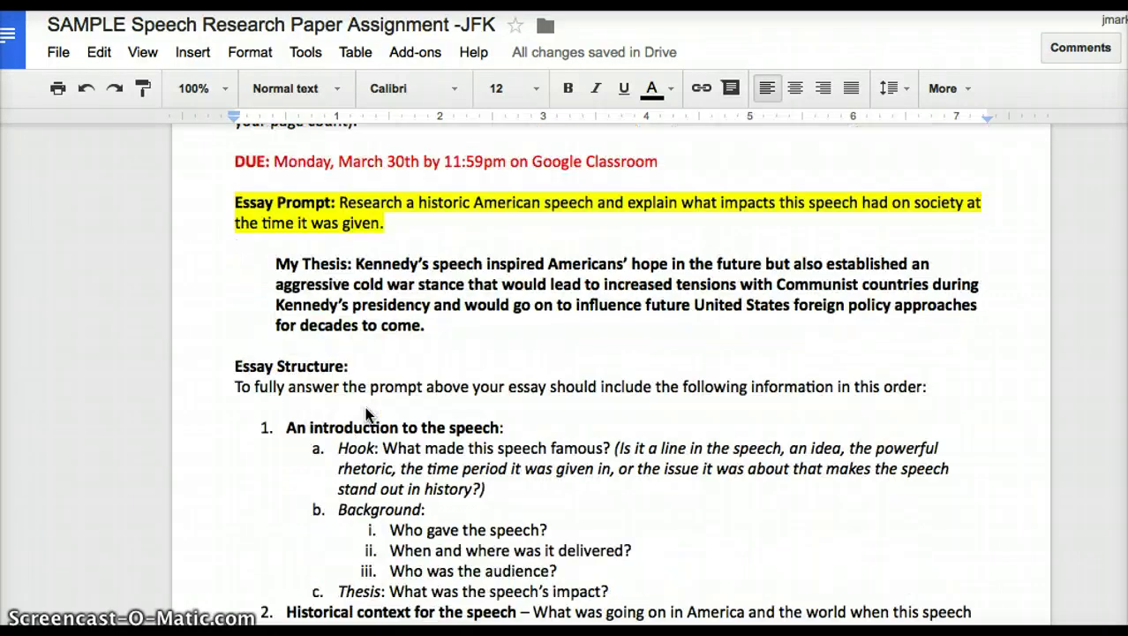
{"action": "scroll", "coordinate": [366, 412], "scroll_direction": "down", "scroll_amount": 2}
{"action": "scroll", "coordinate": [364, 406], "scroll_direction": "down", "scroll_amount": 15}
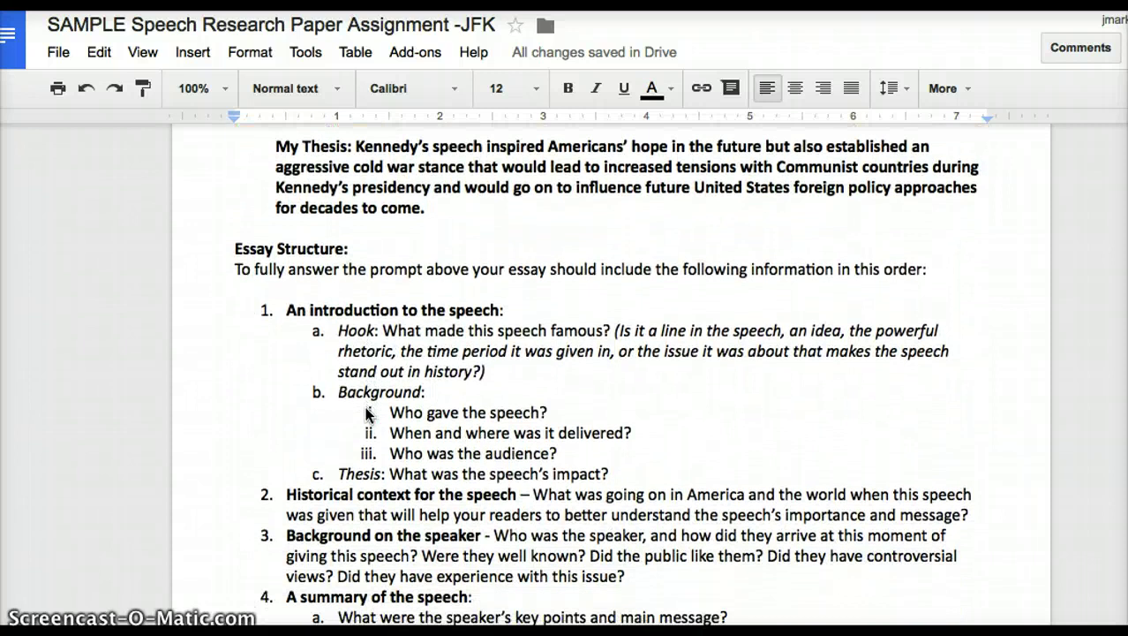
{"action": "scroll", "coordinate": [365, 406], "scroll_direction": "down", "scroll_amount": 3}
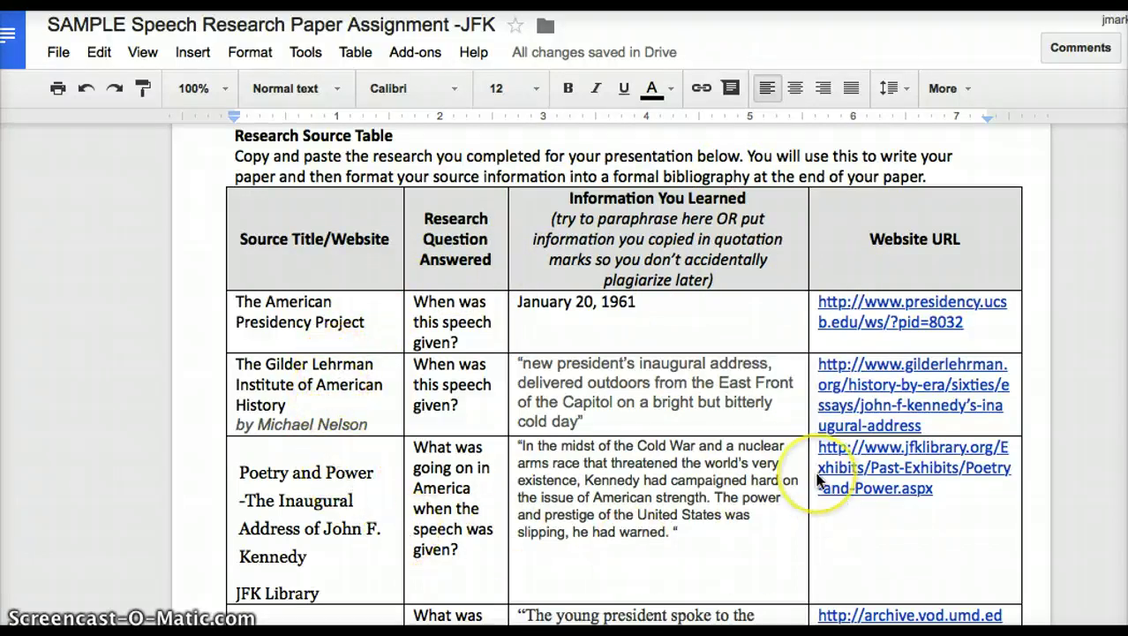
{"action": "scroll", "coordinate": [818, 481], "scroll_direction": "down", "scroll_amount": 5}
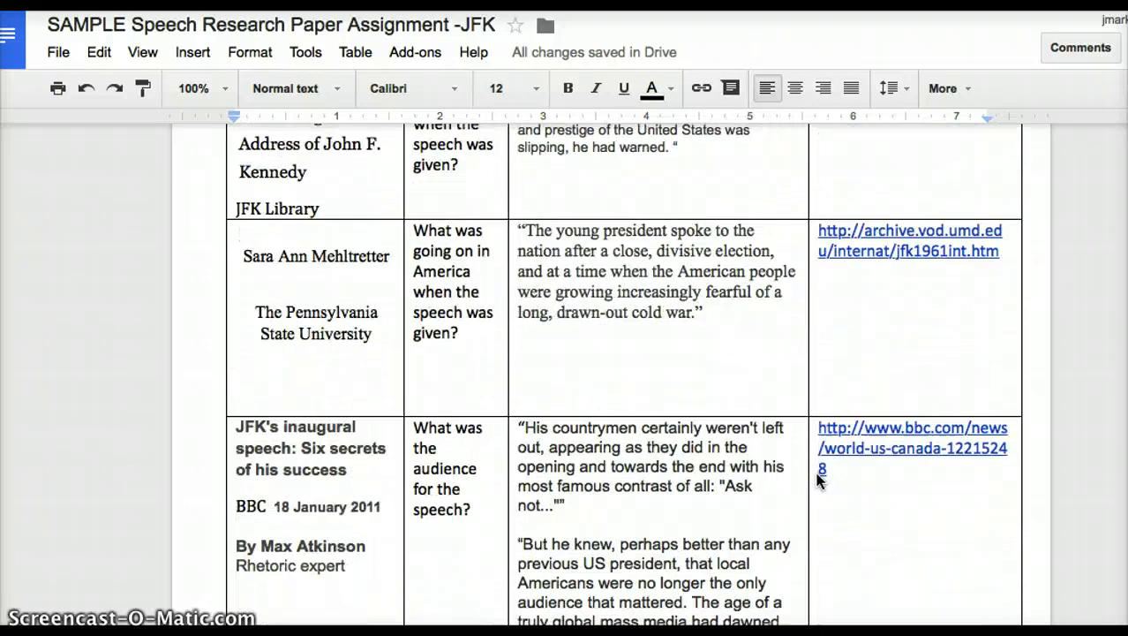
{"action": "scroll", "coordinate": [818, 481], "scroll_direction": "down", "scroll_amount": 7}
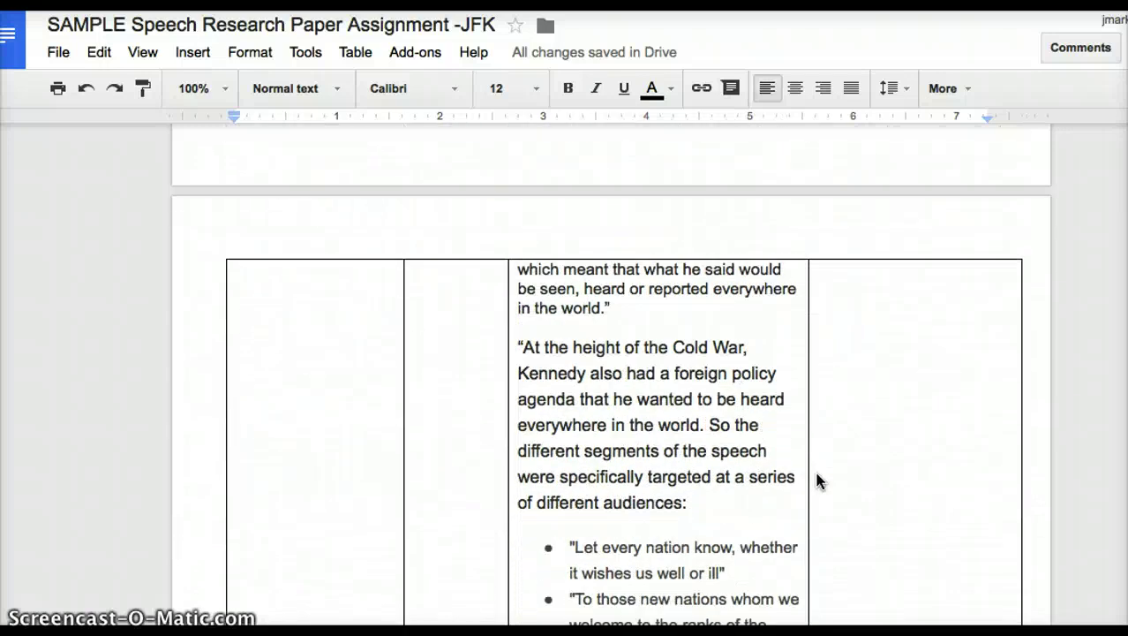
{"action": "scroll", "coordinate": [818, 482], "scroll_direction": "down", "scroll_amount": 2}
{"action": "scroll", "coordinate": [817, 481], "scroll_direction": "up", "scroll_amount": 6}
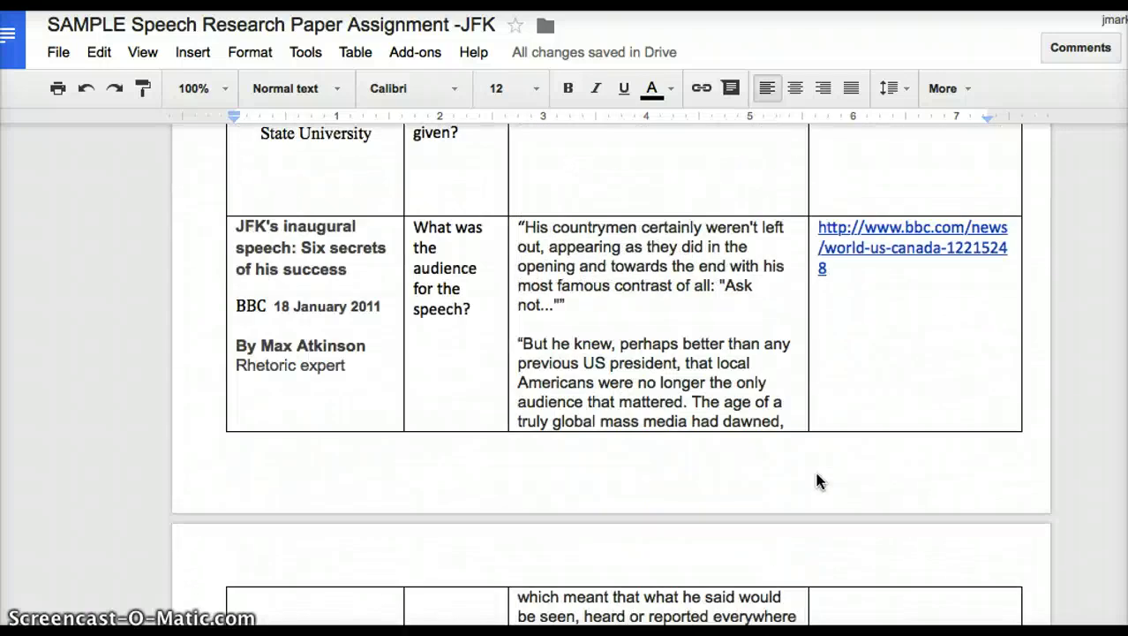
{"action": "scroll", "coordinate": [817, 481], "scroll_direction": "up", "scroll_amount": 20}
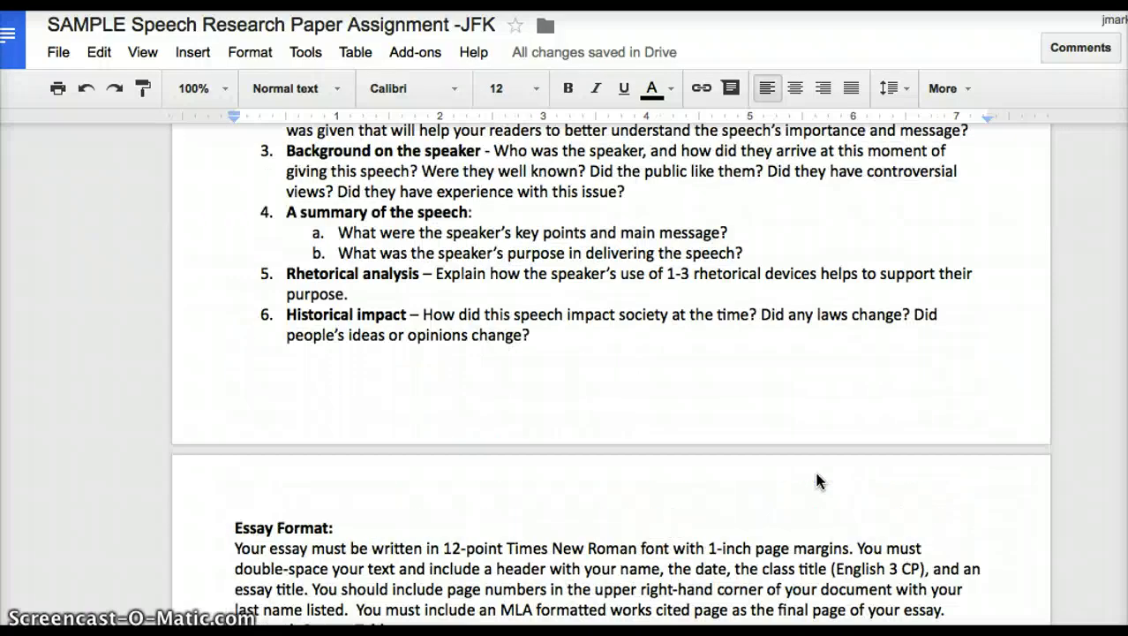
{"action": "scroll", "coordinate": [817, 481], "scroll_direction": "up", "scroll_amount": 15}
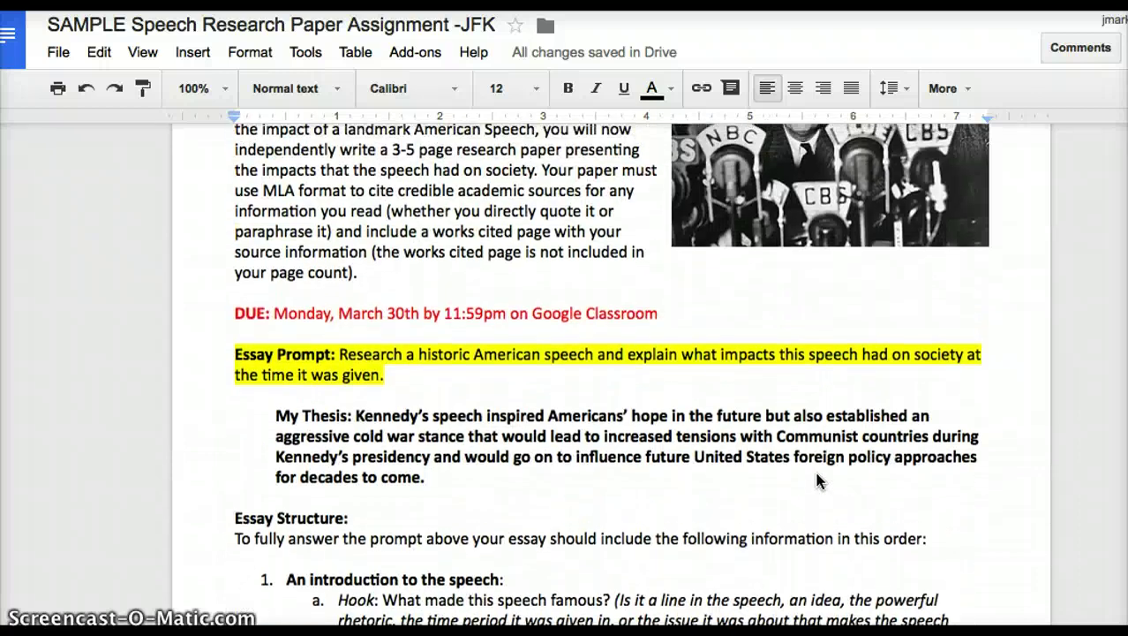
{"action": "scroll", "coordinate": [817, 481], "scroll_direction": "up", "scroll_amount": 4}
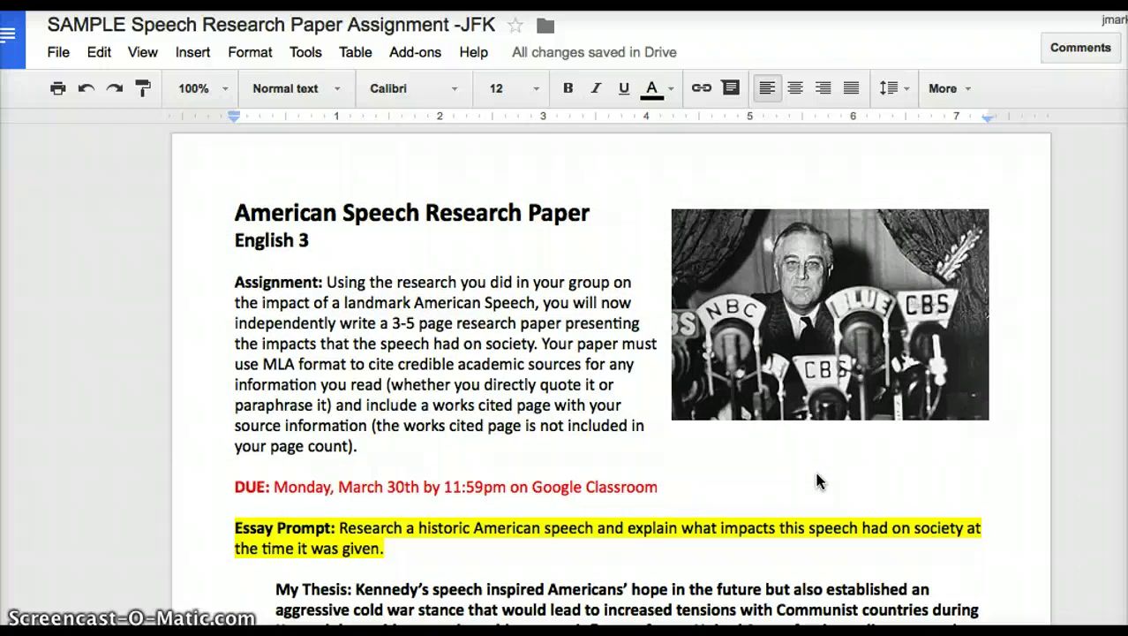
- Go through the essay structure, format requirements and full research source table down to the Essay Outline section
{"action": "scroll", "coordinate": [818, 481], "scroll_direction": "down", "scroll_amount": 1}
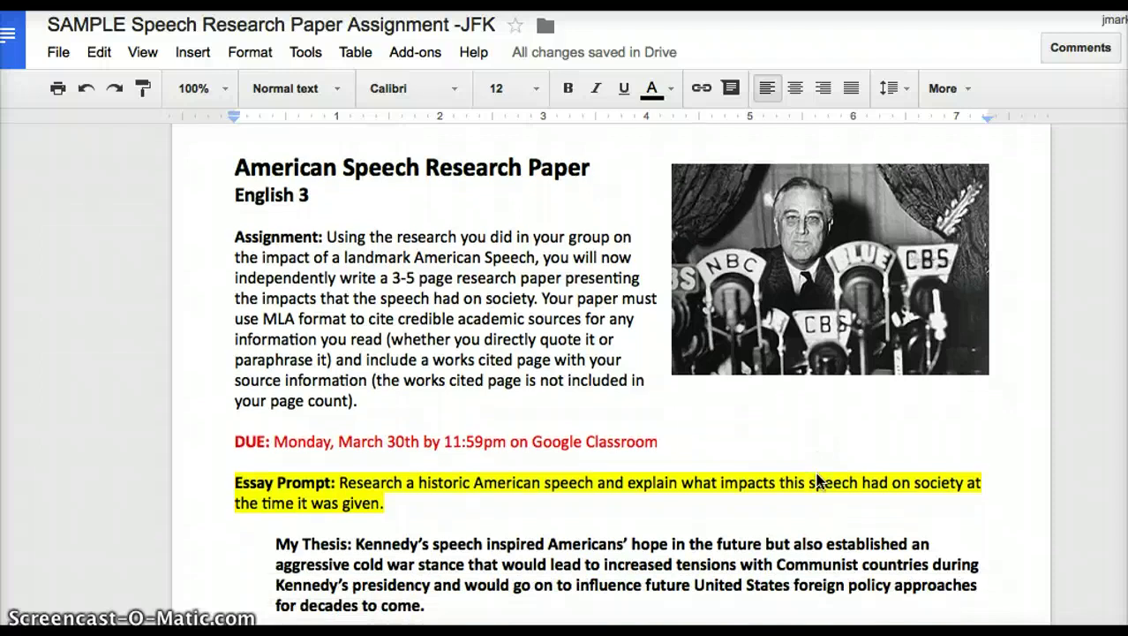
{"action": "scroll", "coordinate": [818, 481], "scroll_direction": "down", "scroll_amount": 5}
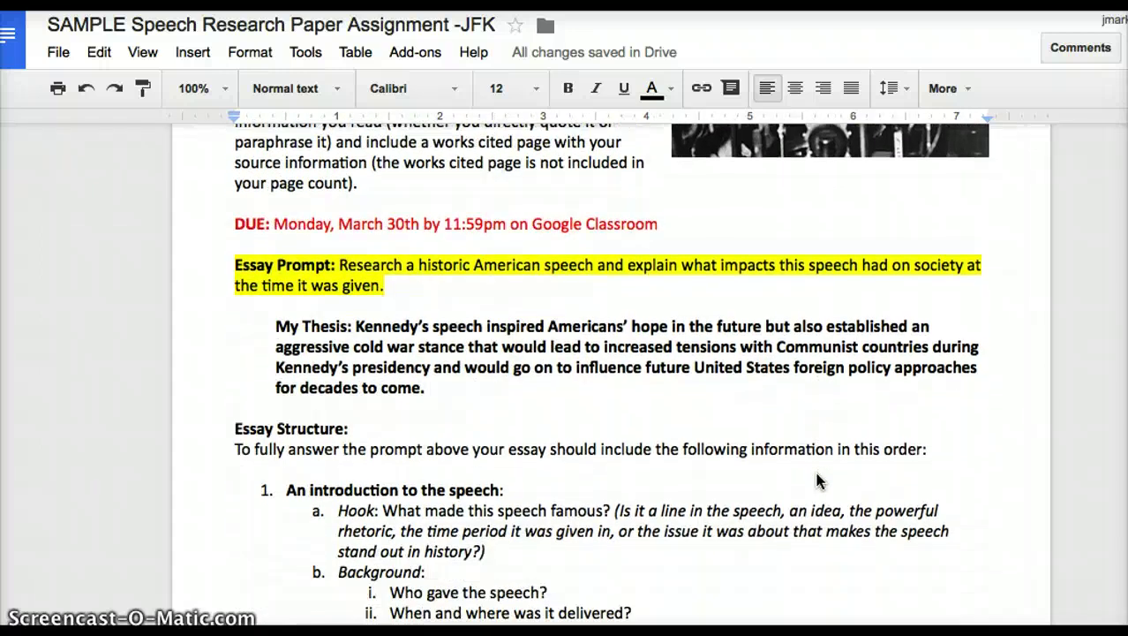
{"action": "scroll", "coordinate": [818, 481], "scroll_direction": "down", "scroll_amount": 3}
{"action": "left_click", "coordinate": [587, 373]}
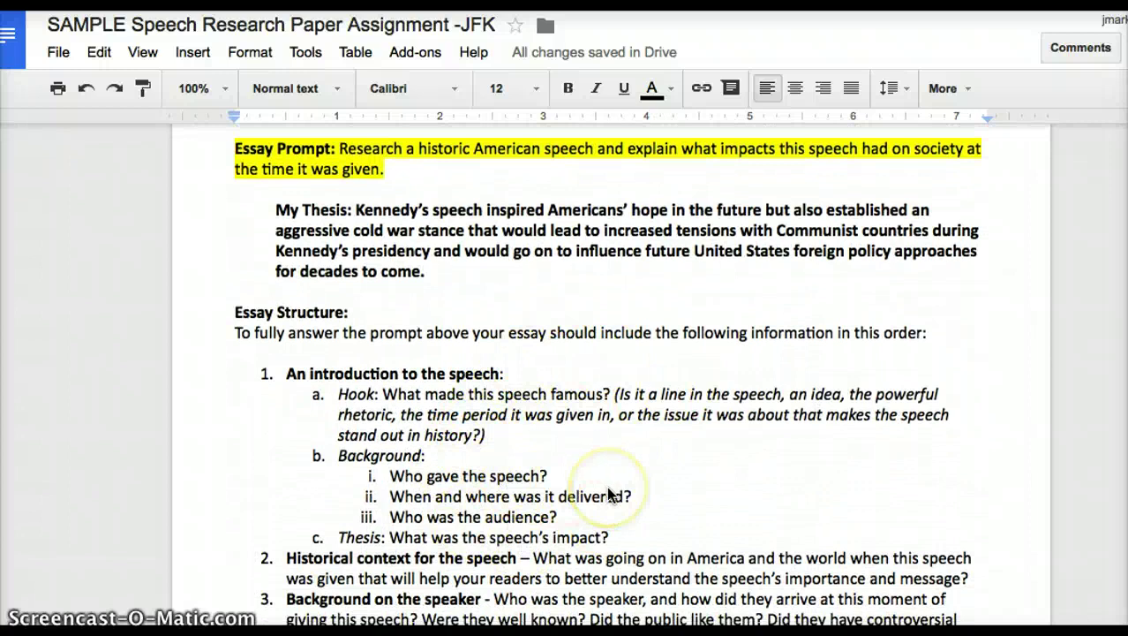
{"action": "scroll", "coordinate": [608, 490], "scroll_direction": "down", "scroll_amount": 15}
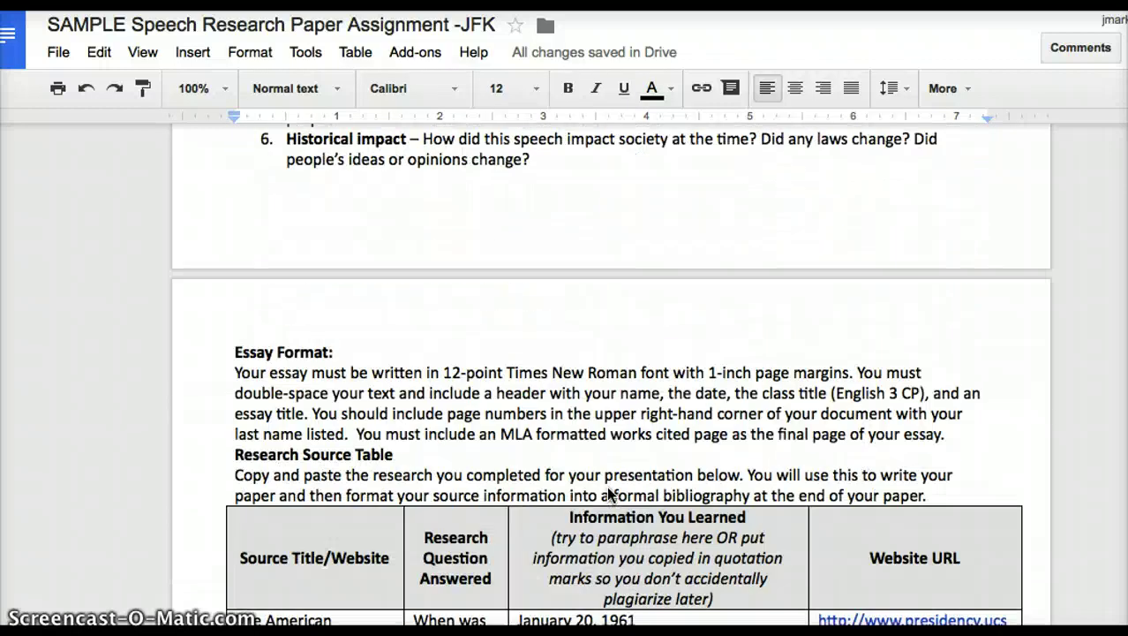
{"action": "scroll", "coordinate": [606, 486], "scroll_direction": "down", "scroll_amount": 15}
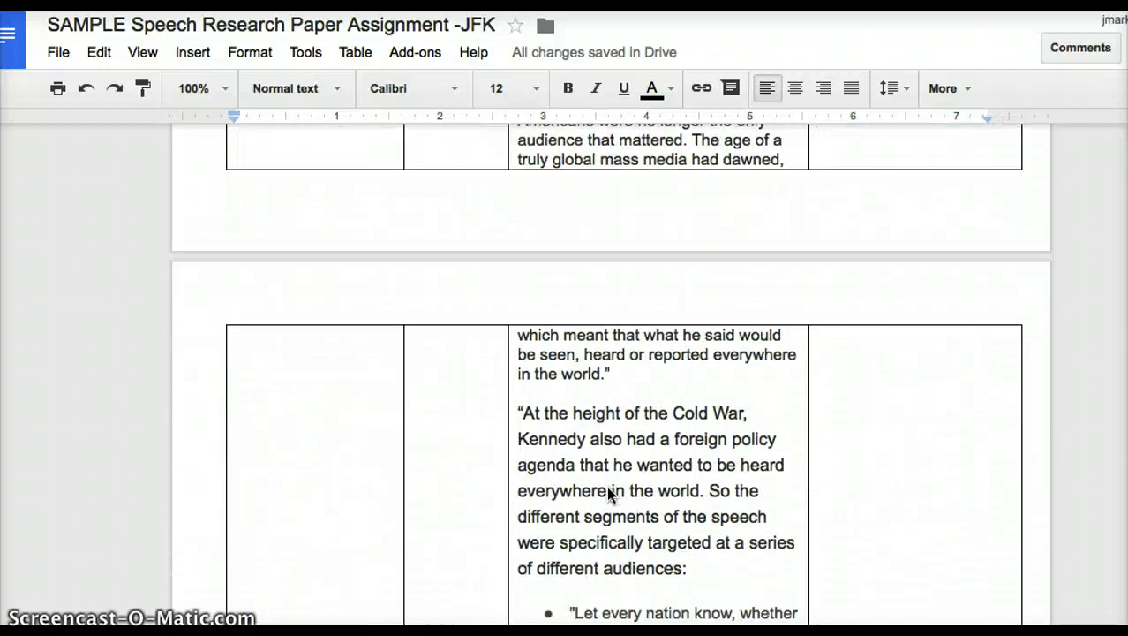
{"action": "scroll", "coordinate": [609, 492], "scroll_direction": "down", "scroll_amount": 20}
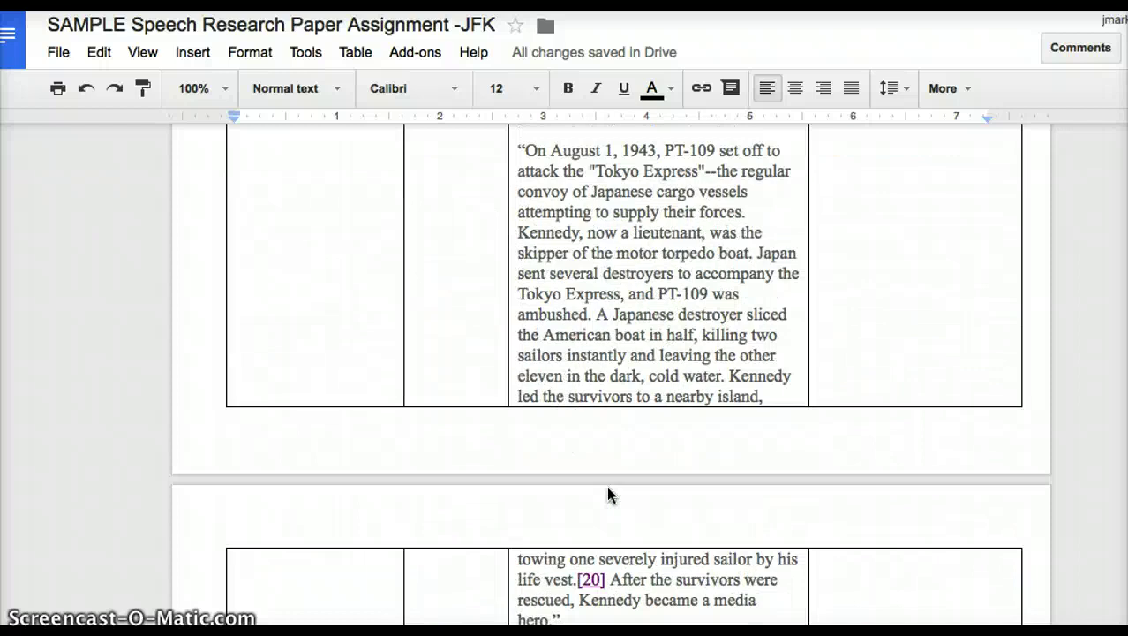
{"action": "scroll", "coordinate": [606, 486], "scroll_direction": "down", "scroll_amount": 20}
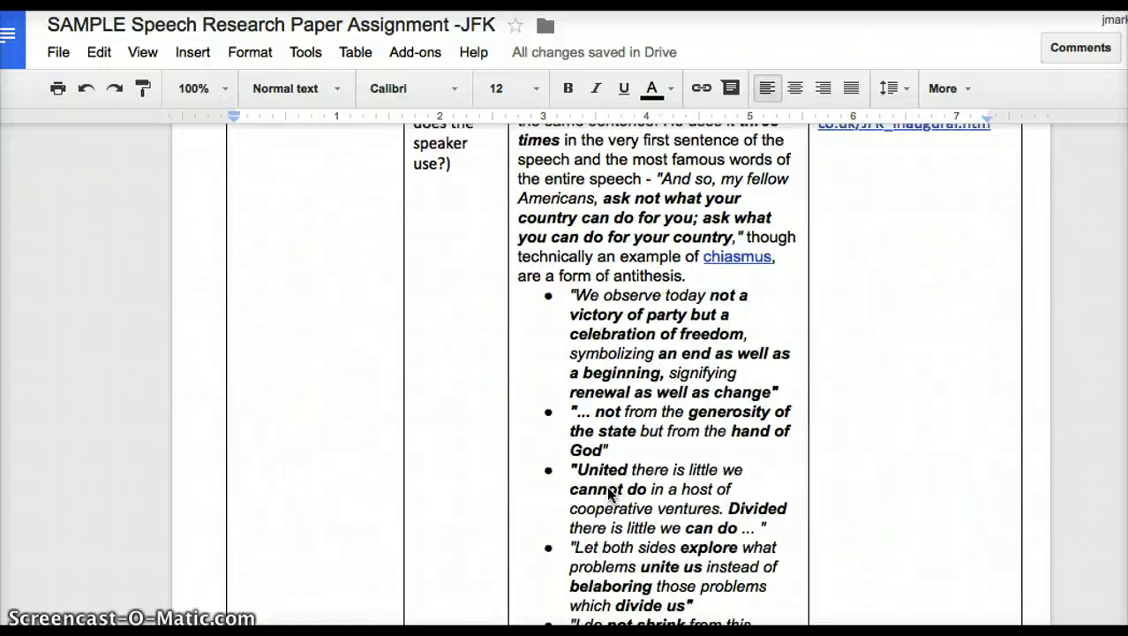
{"action": "scroll", "coordinate": [606, 486], "scroll_direction": "down", "scroll_amount": 20}
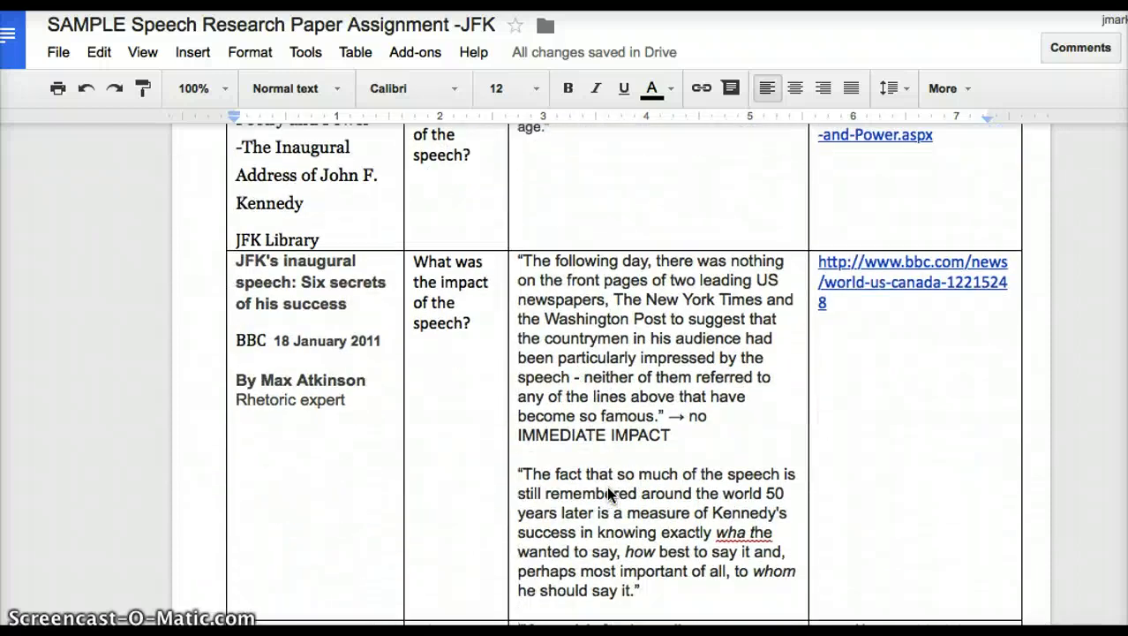
{"action": "scroll", "coordinate": [607, 486], "scroll_direction": "down", "scroll_amount": 20}
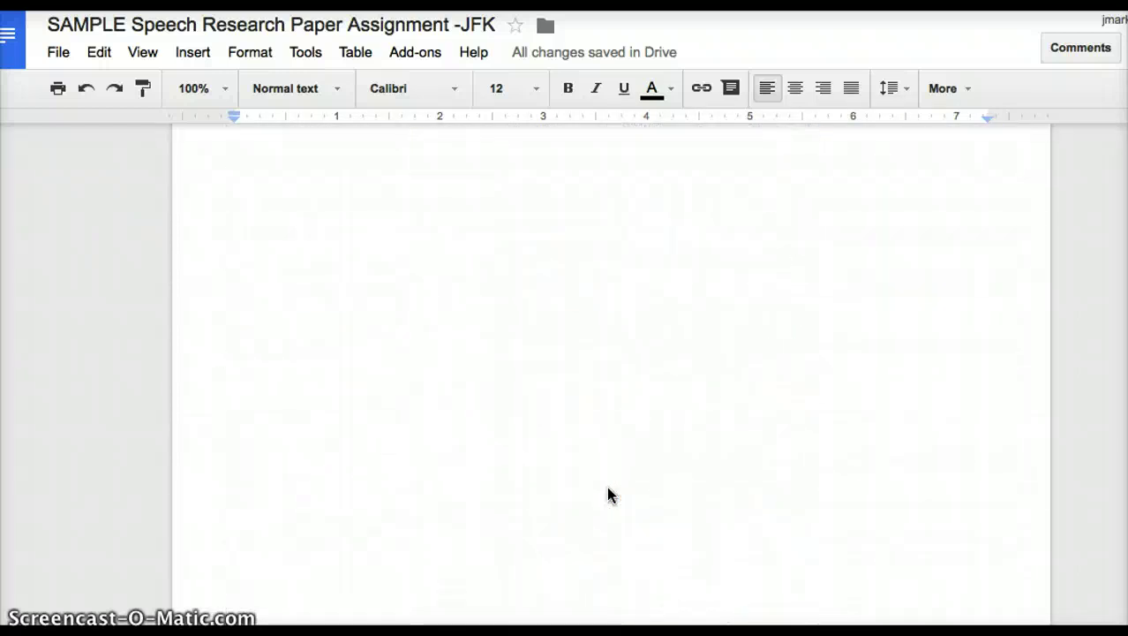
{"action": "scroll", "coordinate": [607, 495], "scroll_direction": "down", "scroll_amount": 5}
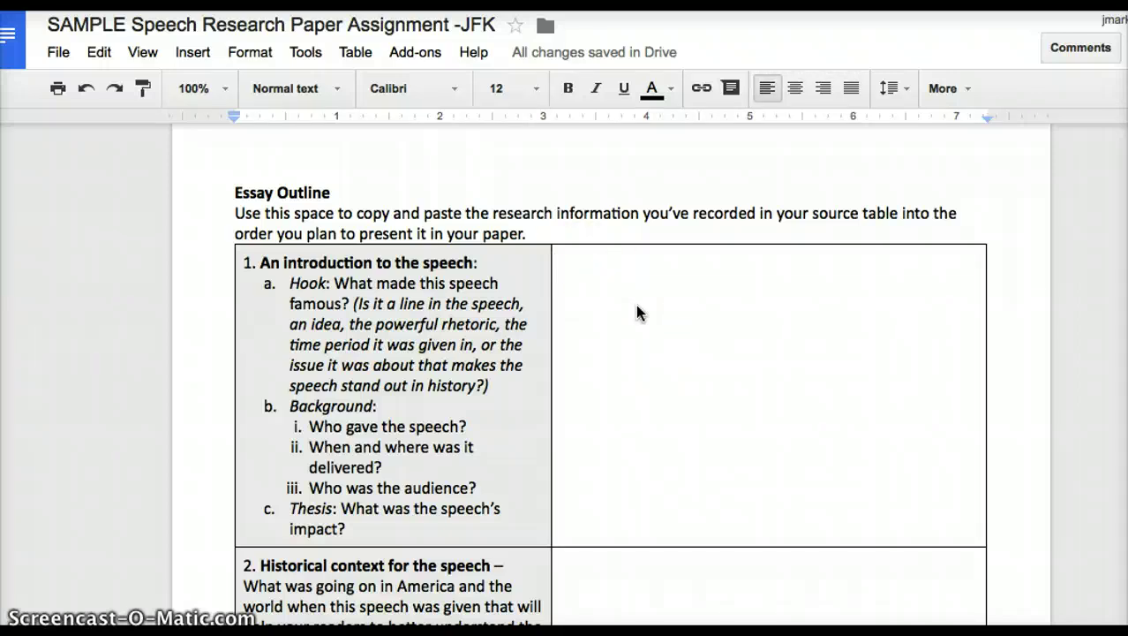
- Compare the source table's entries on the speech's impact with the sections of the Essay Outline table
{"action": "scroll", "coordinate": [637, 306], "scroll_direction": "up", "scroll_amount": 15}
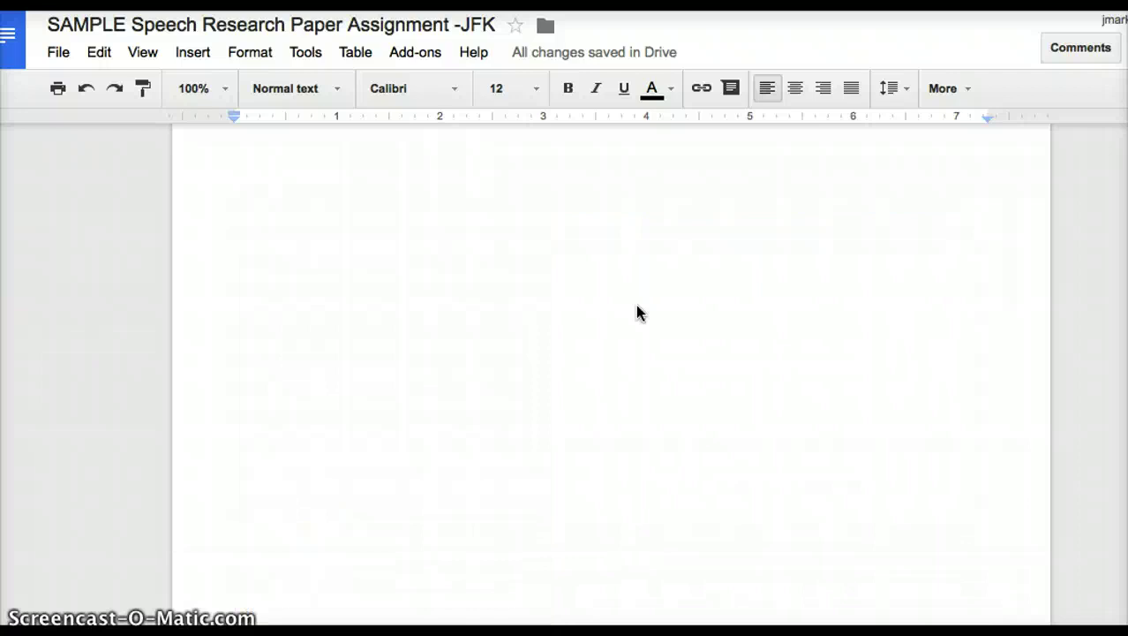
{"action": "scroll", "coordinate": [499, 220], "scroll_direction": "up", "scroll_amount": 3}
{"action": "scroll", "coordinate": [777, 264], "scroll_direction": "up", "scroll_amount": 10}
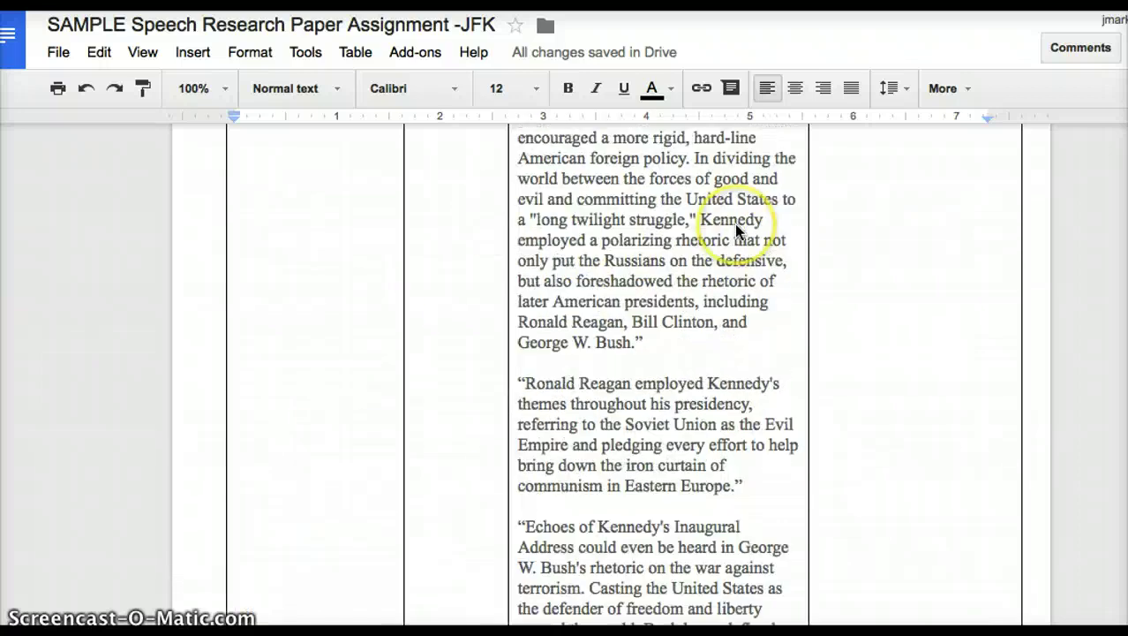
{"action": "scroll", "coordinate": [738, 231], "scroll_direction": "up", "scroll_amount": 15}
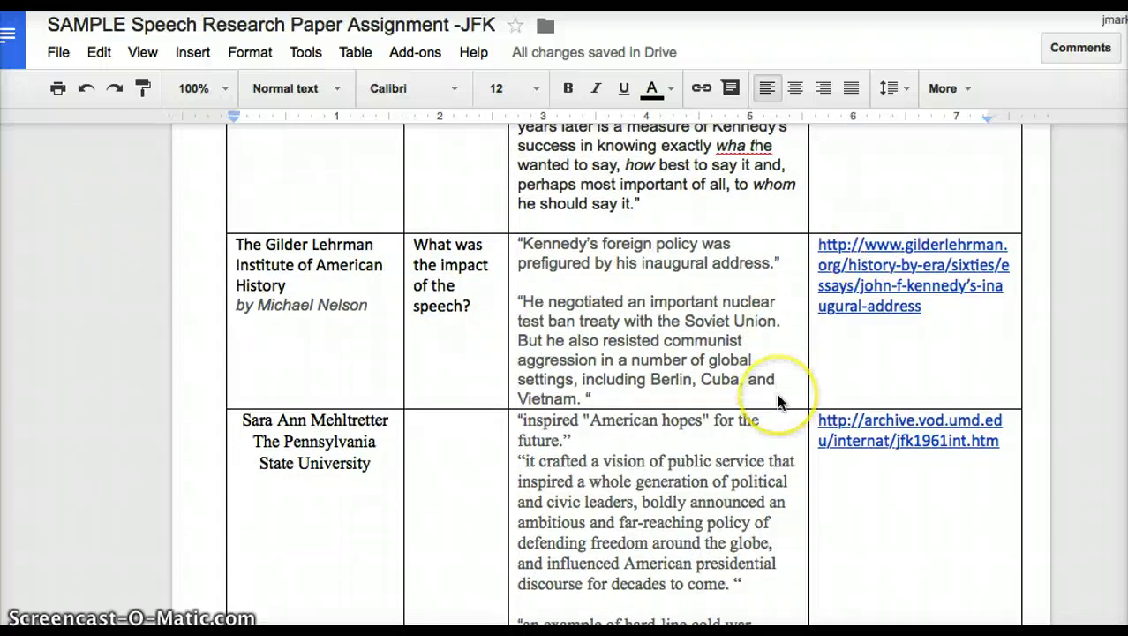
{"action": "scroll", "coordinate": [777, 402], "scroll_direction": "down", "scroll_amount": 15}
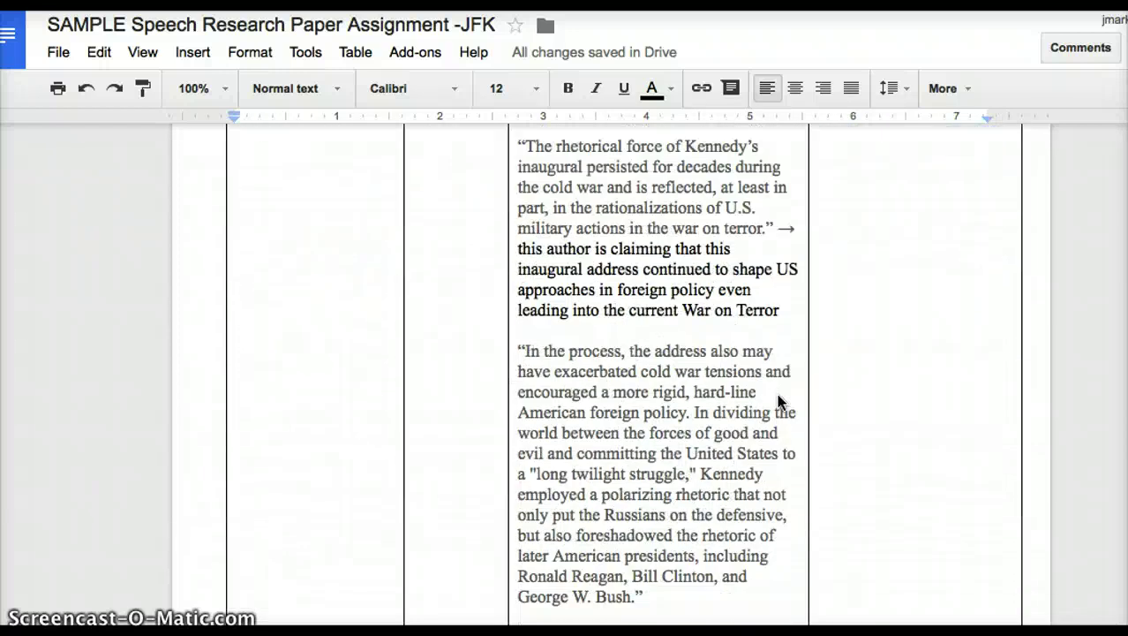
{"action": "scroll", "coordinate": [778, 402], "scroll_direction": "down", "scroll_amount": 10}
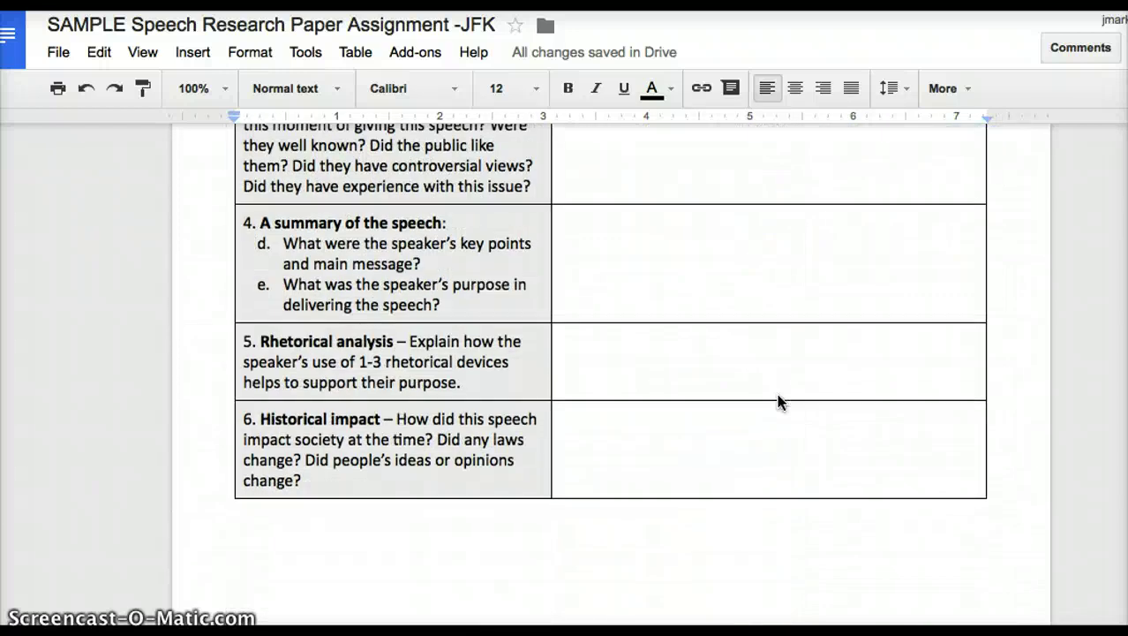
{"action": "scroll", "coordinate": [778, 401], "scroll_direction": "up", "scroll_amount": 3}
{"action": "scroll", "coordinate": [778, 402], "scroll_direction": "up", "scroll_amount": 5}
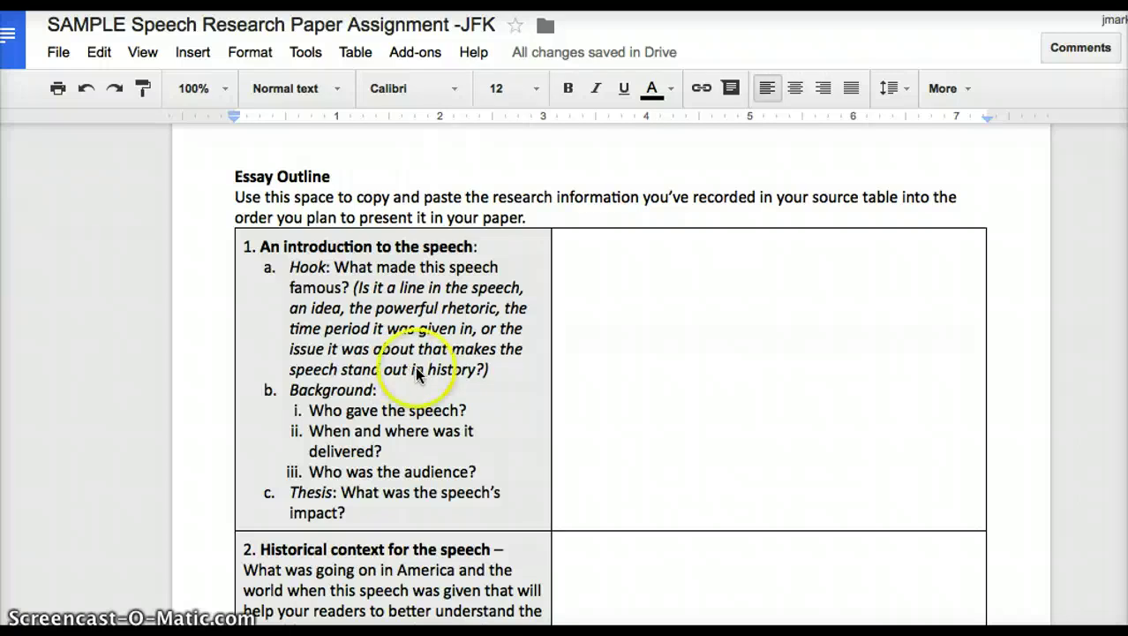
- Look back through the source table's entries on the speech's impact and rhetorical devices for a famous line to use as the hook
{"action": "scroll", "coordinate": [592, 331], "scroll_direction": "up", "scroll_amount": 10}
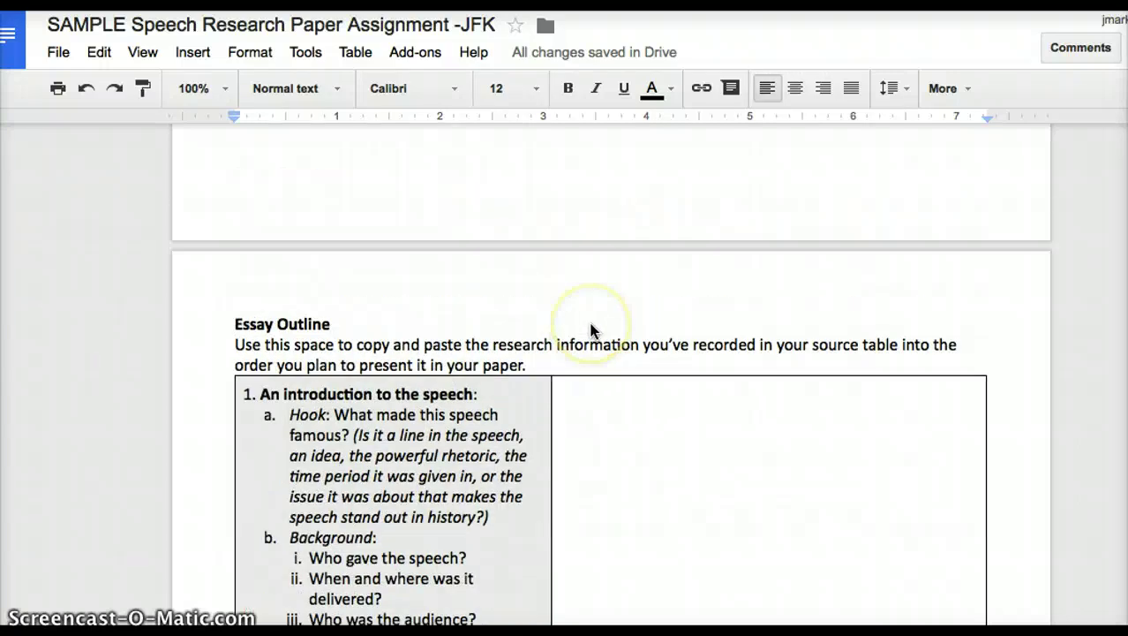
{"action": "scroll", "coordinate": [591, 331], "scroll_direction": "up", "scroll_amount": 15}
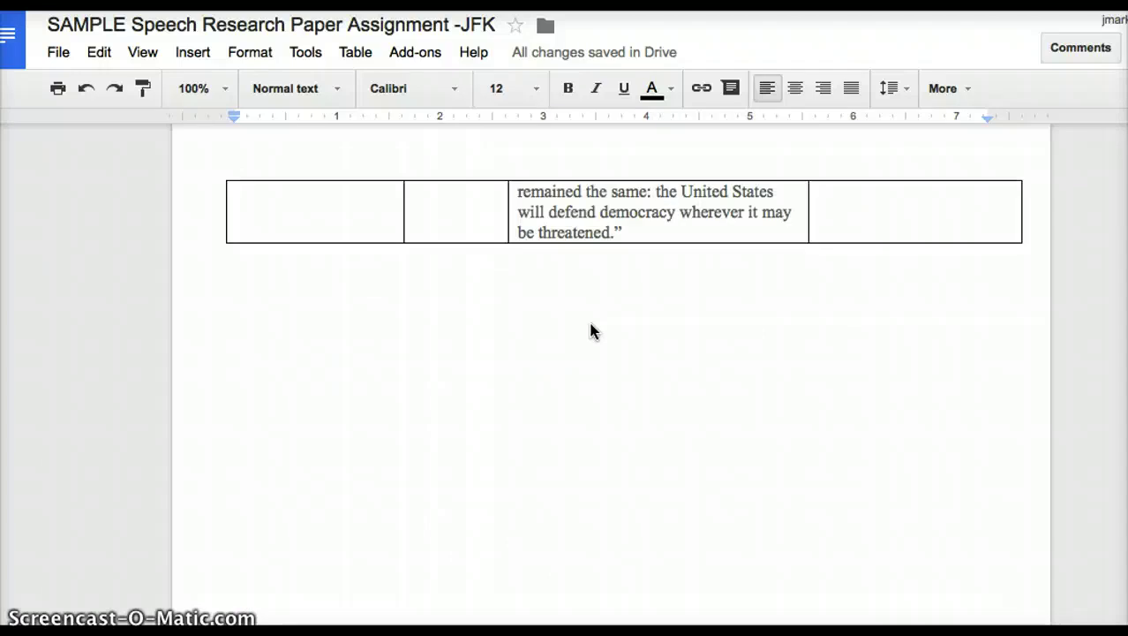
{"action": "scroll", "coordinate": [592, 329], "scroll_direction": "up", "scroll_amount": 15}
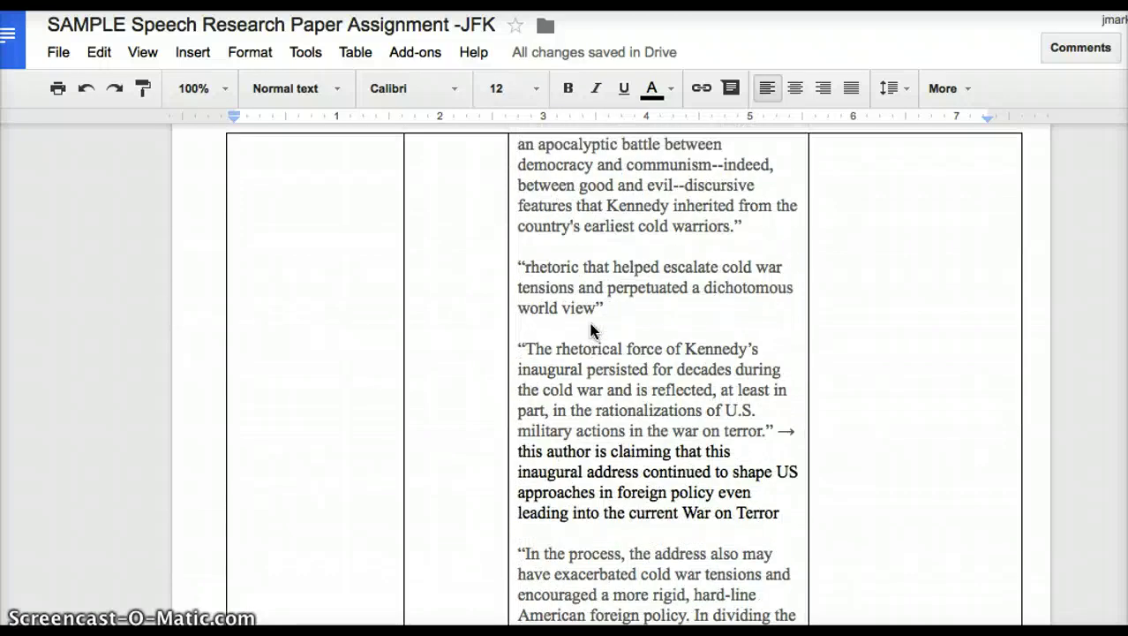
{"action": "scroll", "coordinate": [591, 329], "scroll_direction": "up", "scroll_amount": 10}
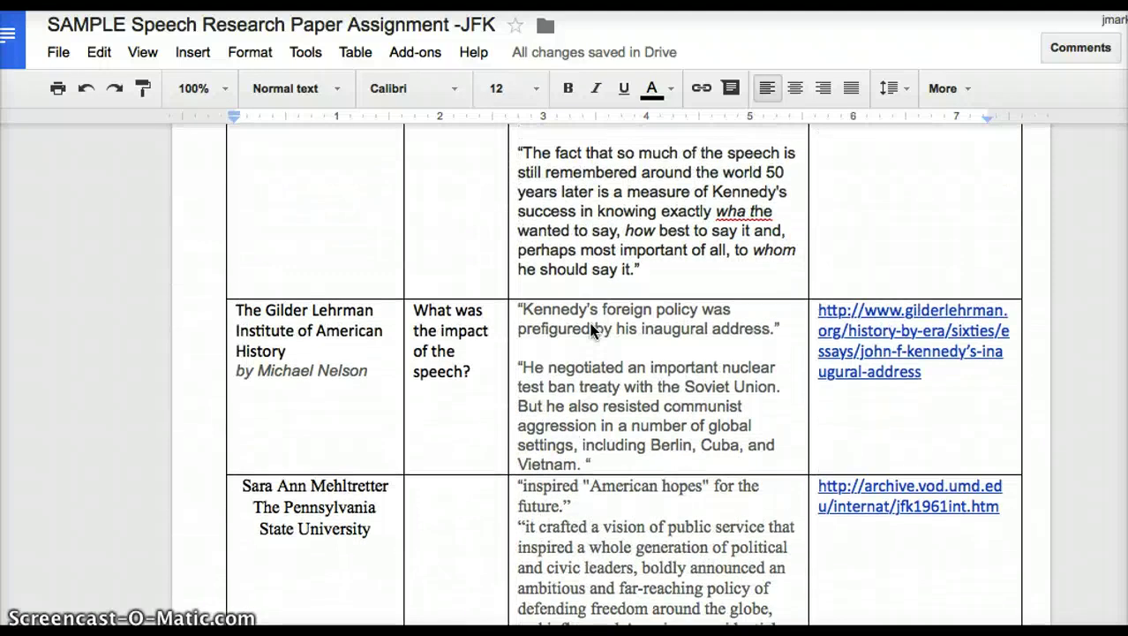
{"action": "scroll", "coordinate": [592, 330], "scroll_direction": "up", "scroll_amount": 15}
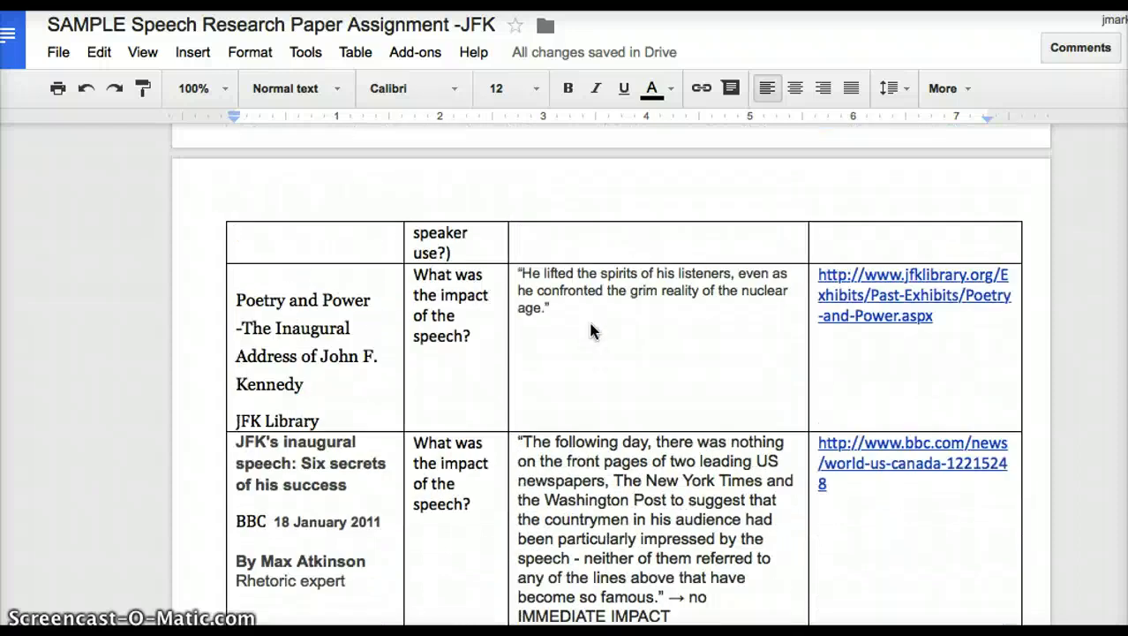
{"action": "scroll", "coordinate": [591, 330], "scroll_direction": "up", "scroll_amount": 1}
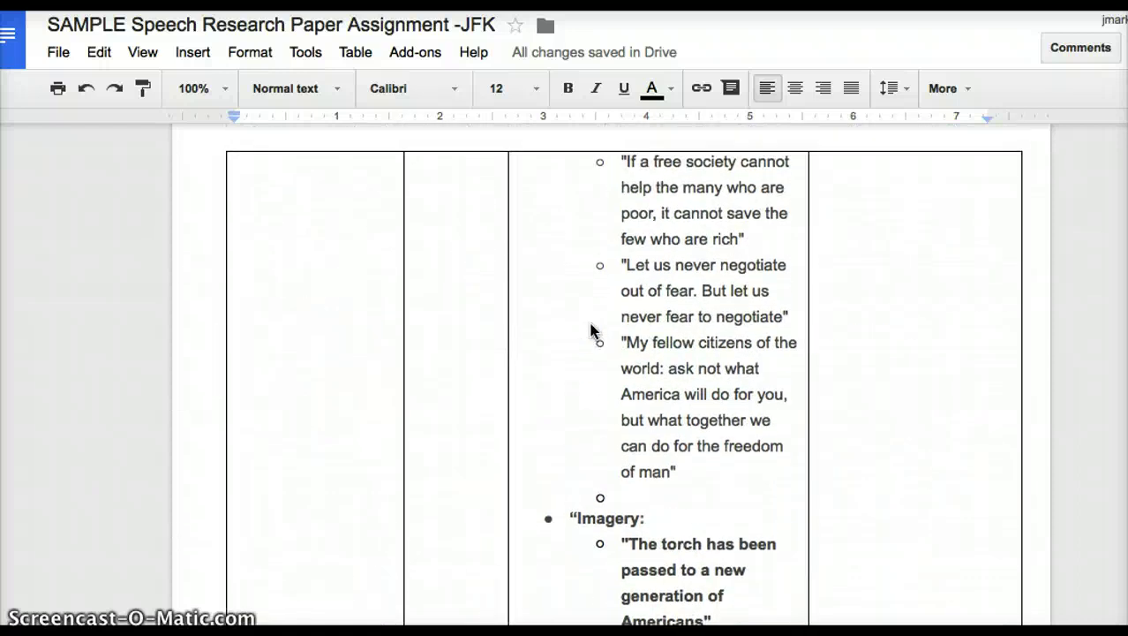
{"action": "scroll", "coordinate": [597, 403], "scroll_direction": "up", "scroll_amount": 5}
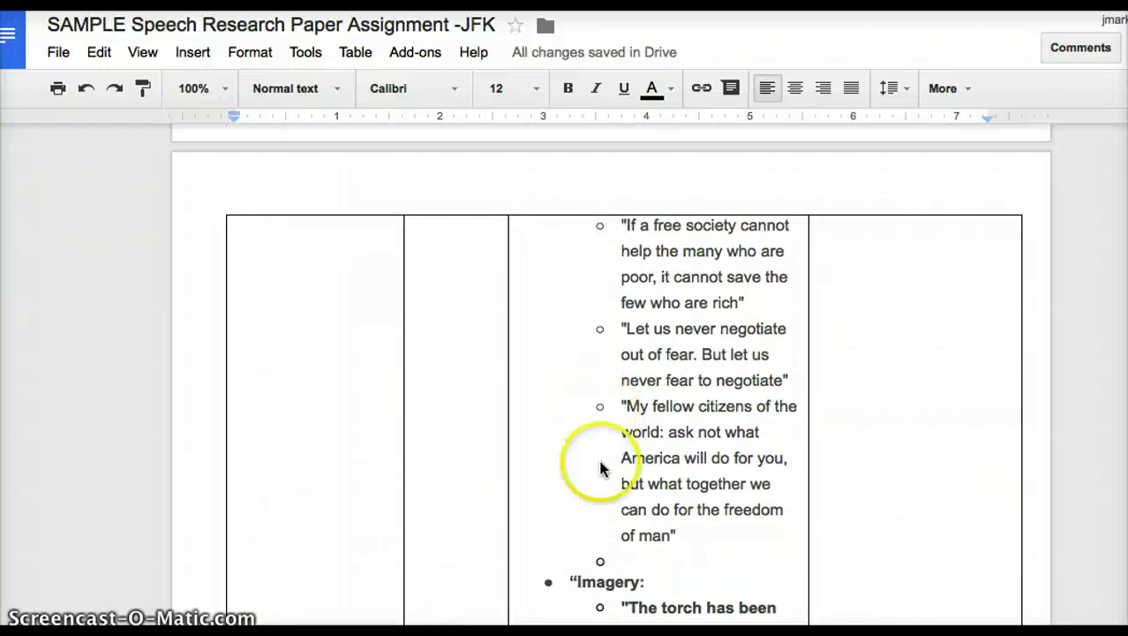
{"action": "scroll", "coordinate": [600, 468], "scroll_direction": "up", "scroll_amount": 20}
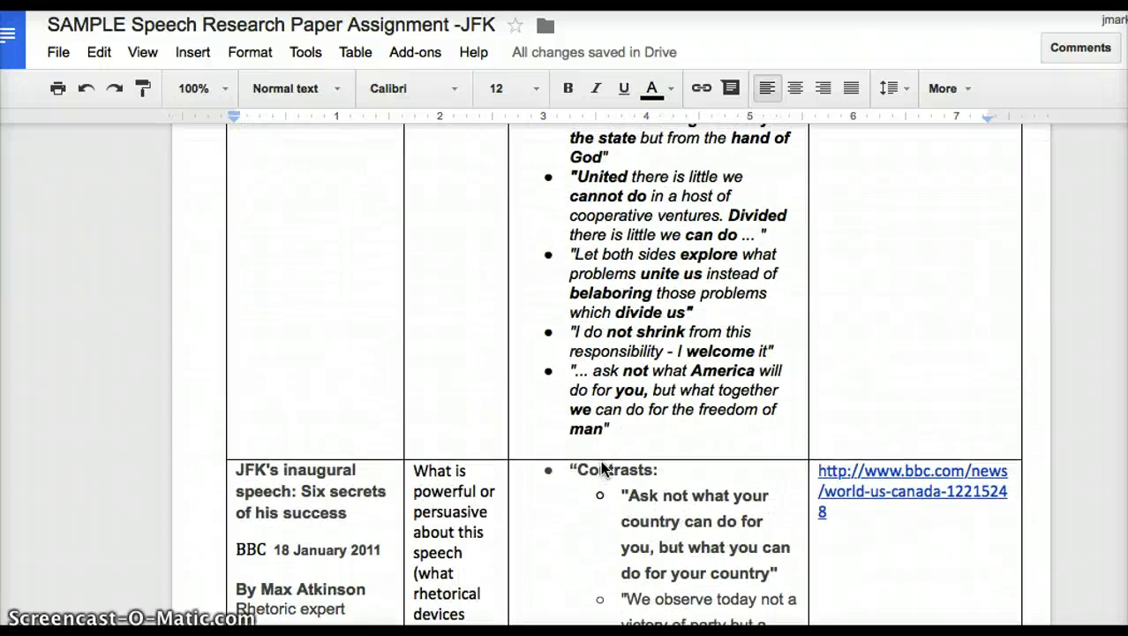
{"action": "scroll", "coordinate": [603, 468], "scroll_direction": "down", "scroll_amount": 3}
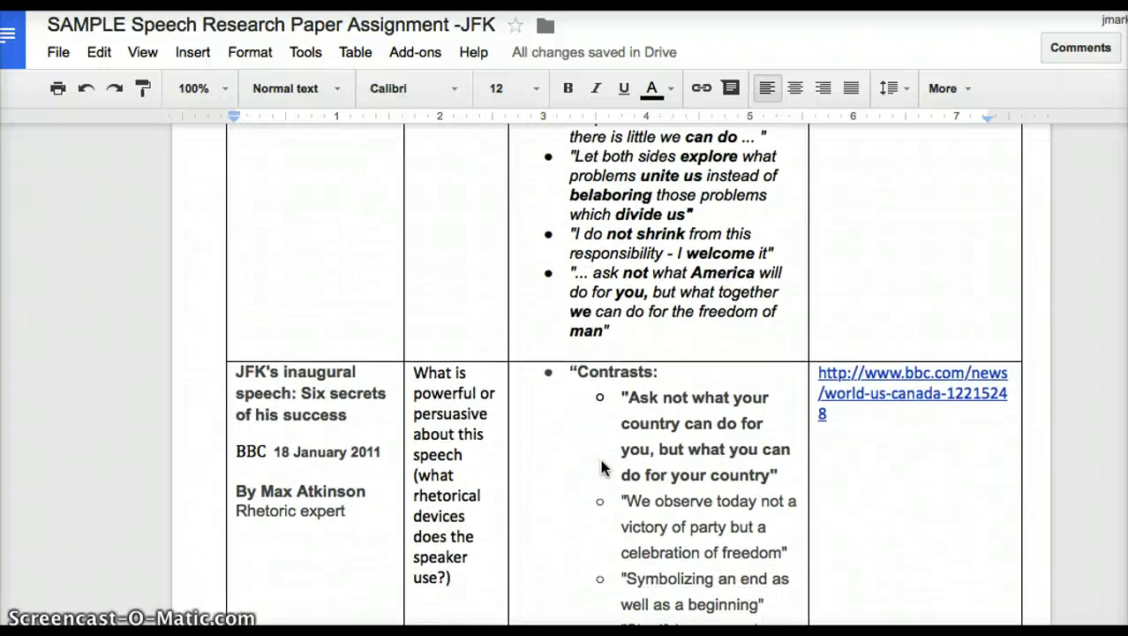
{"action": "left_click", "coordinate": [618, 432]}
{"action": "scroll", "coordinate": [617, 426], "scroll_direction": "down", "scroll_amount": 1}
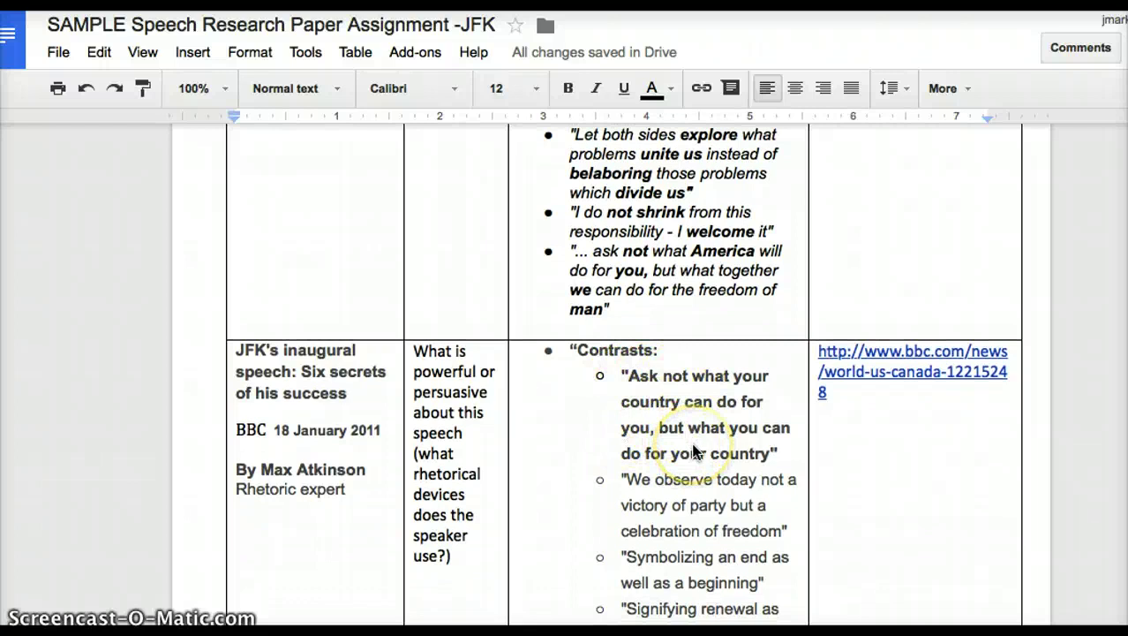
- Copy the full "Best Line" quote from the "Top 10 Greatest Speeches - TIME" entry in the source table
{"action": "scroll", "coordinate": [693, 451], "scroll_direction": "up", "scroll_amount": 10}
{"action": "scroll", "coordinate": [694, 451], "scroll_direction": "up", "scroll_amount": 10}
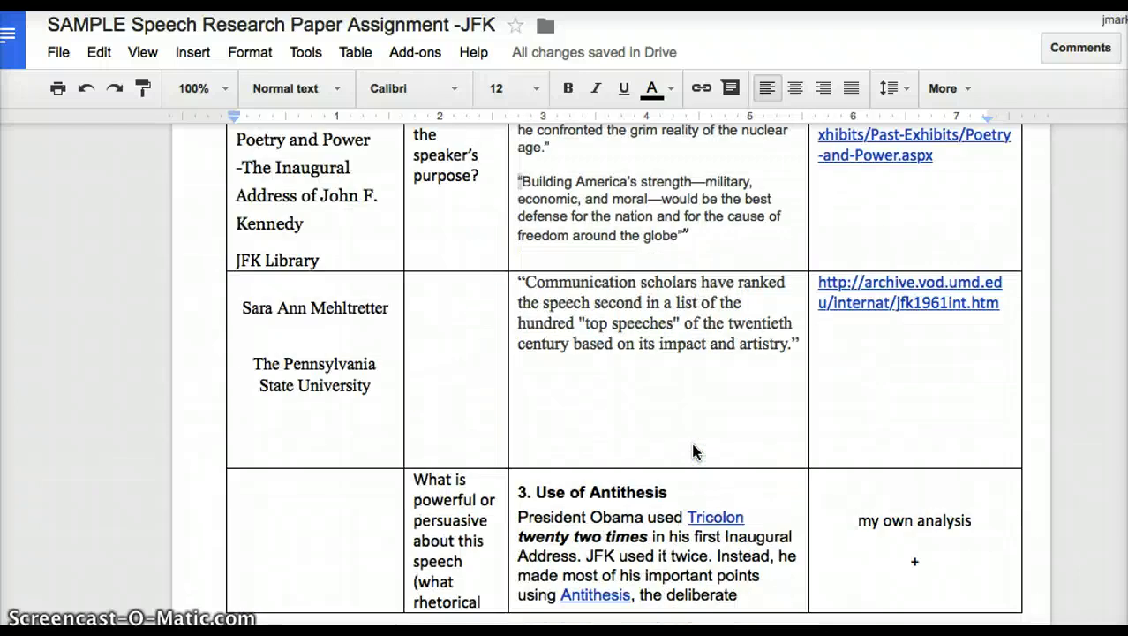
{"action": "scroll", "coordinate": [693, 451], "scroll_direction": "up", "scroll_amount": 8}
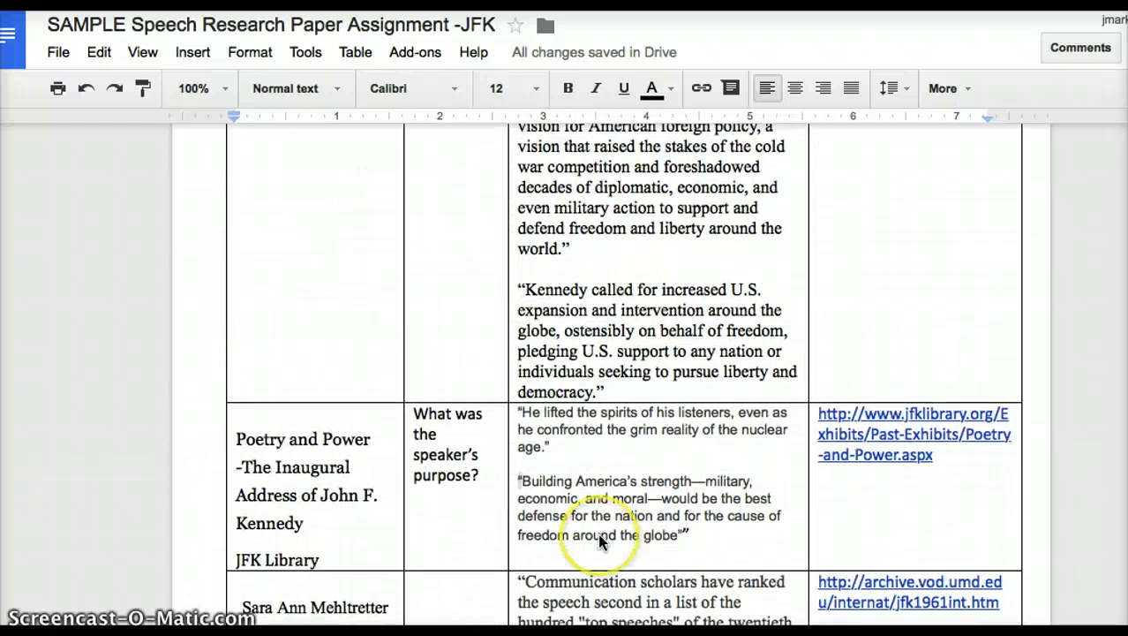
{"action": "scroll", "coordinate": [589, 459], "scroll_direction": "up", "scroll_amount": 1}
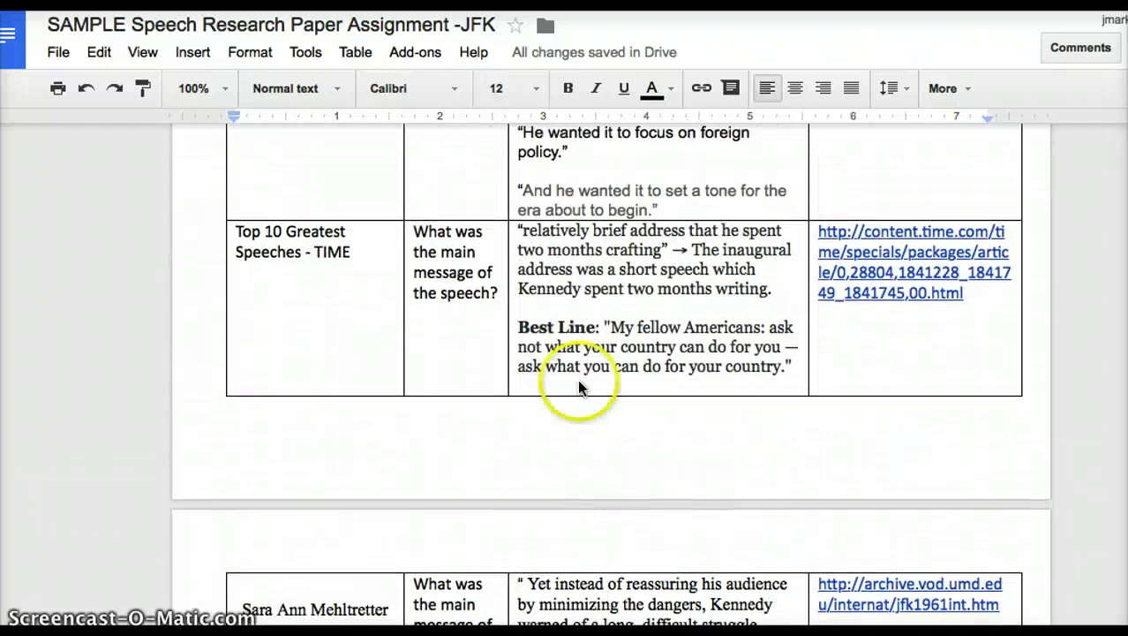
{"action": "left_click", "coordinate": [523, 331]}
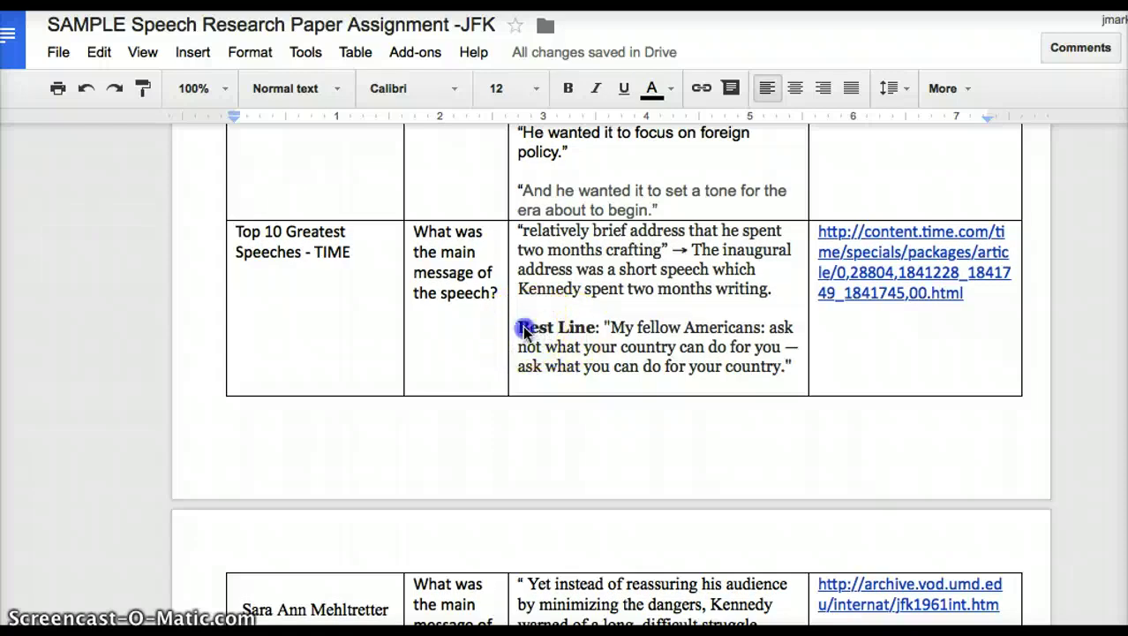
{"action": "left_click_drag", "start_coordinate": [557, 329], "coordinate": [783, 358]}
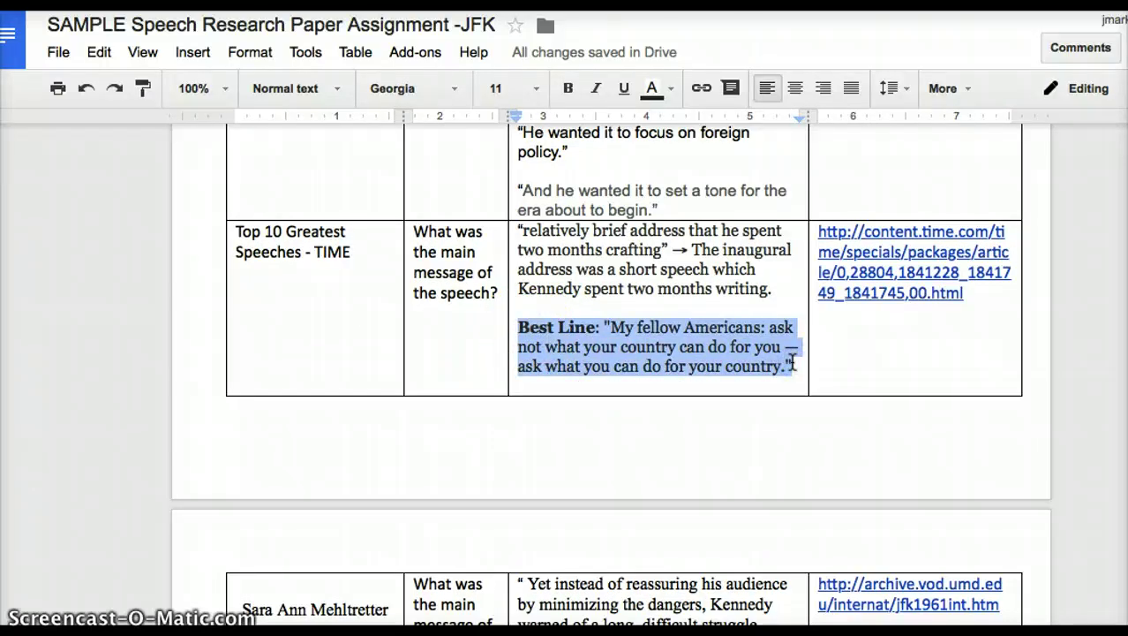
- Paste the "Best Line" quote into the outline's blank cell for the introduction to the speech and add "--" after it
{"action": "scroll", "coordinate": [776, 372], "scroll_direction": "down", "scroll_amount": 5}
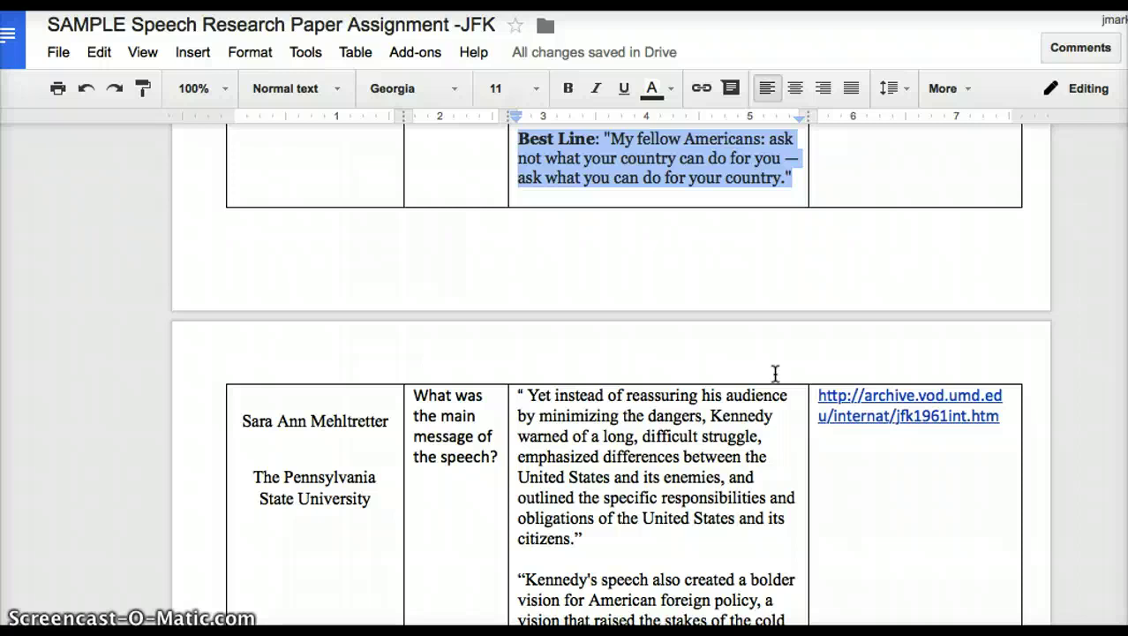
{"action": "scroll", "coordinate": [776, 373], "scroll_direction": "down", "scroll_amount": 10}
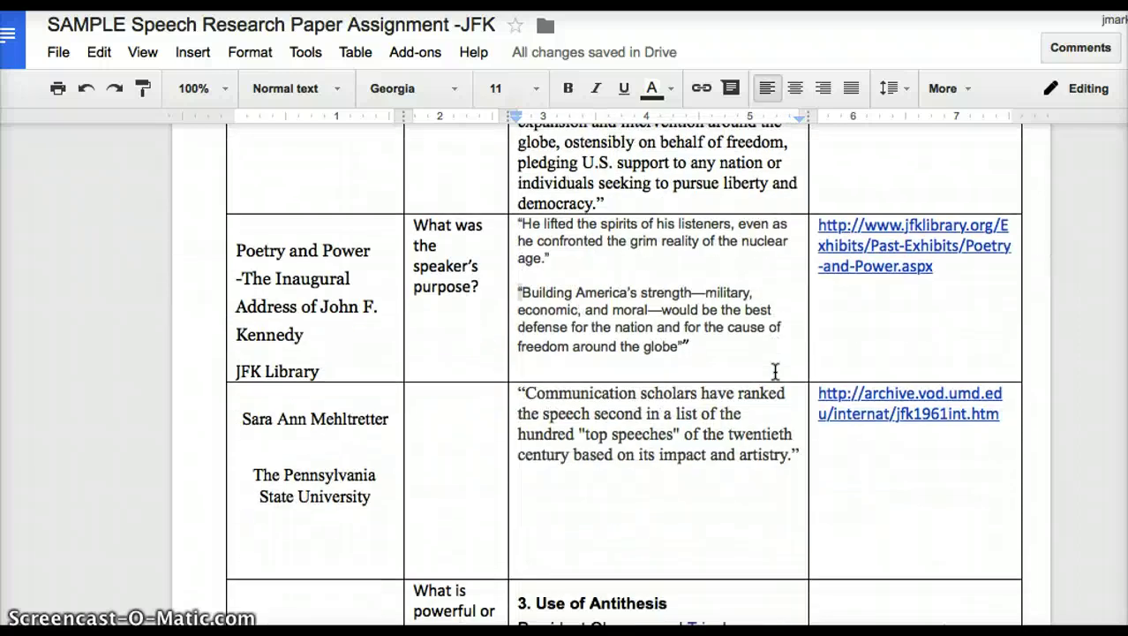
{"action": "scroll", "coordinate": [775, 372], "scroll_direction": "down", "scroll_amount": 10}
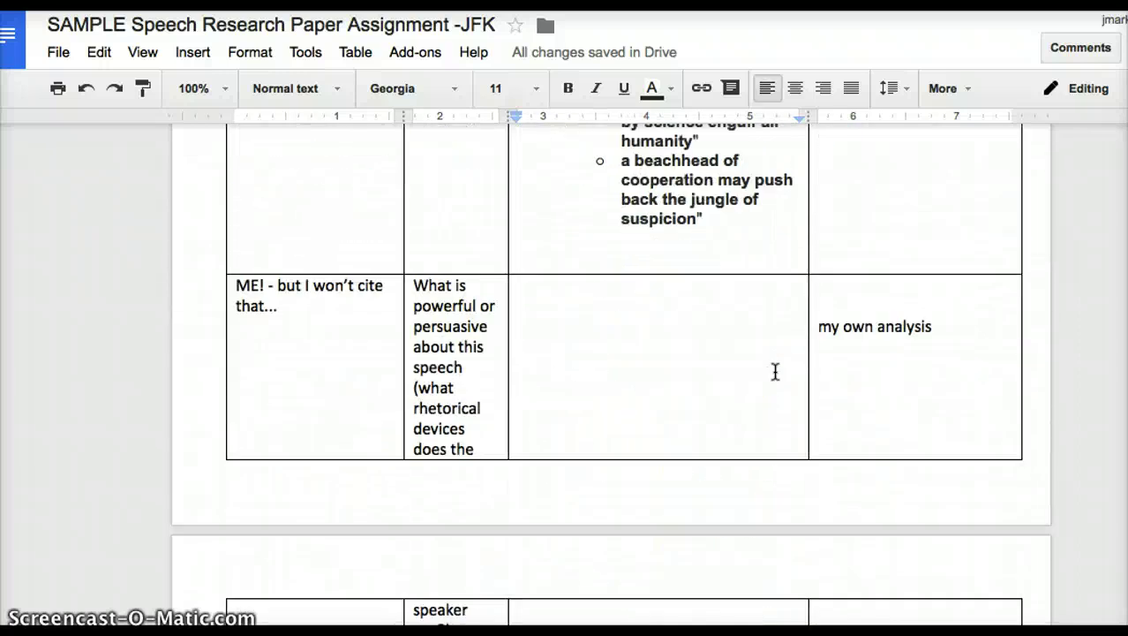
{"action": "scroll", "coordinate": [775, 372], "scroll_direction": "down", "scroll_amount": 10}
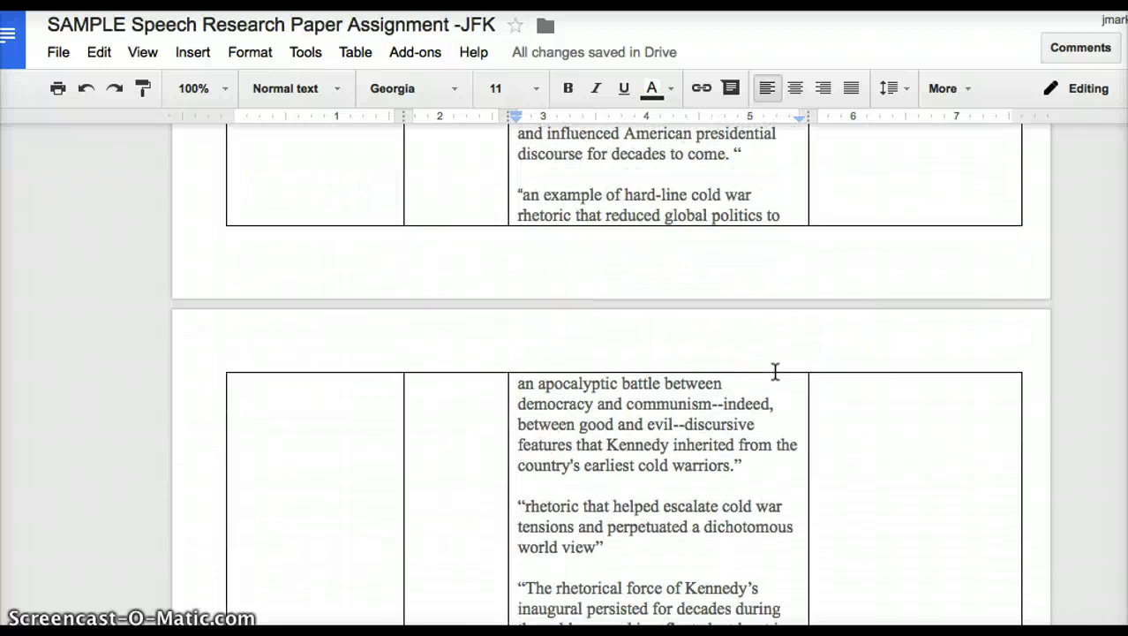
{"action": "scroll", "coordinate": [775, 372], "scroll_direction": "down", "scroll_amount": 10}
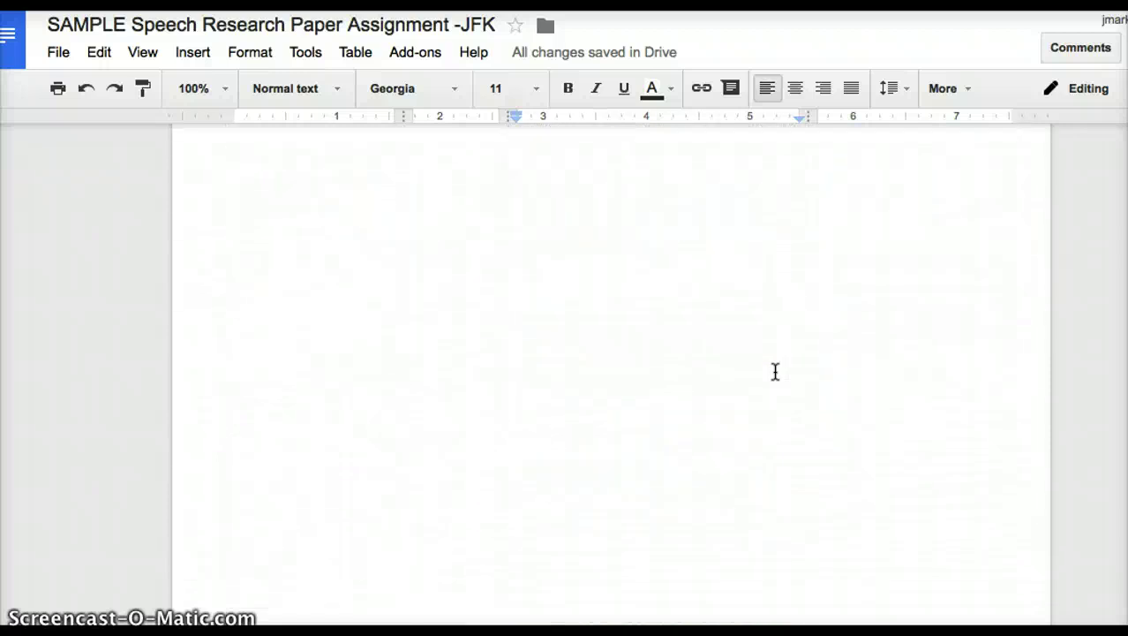
{"action": "scroll", "coordinate": [775, 372], "scroll_direction": "down", "scroll_amount": 3}
{"action": "left_click", "coordinate": [701, 348]}
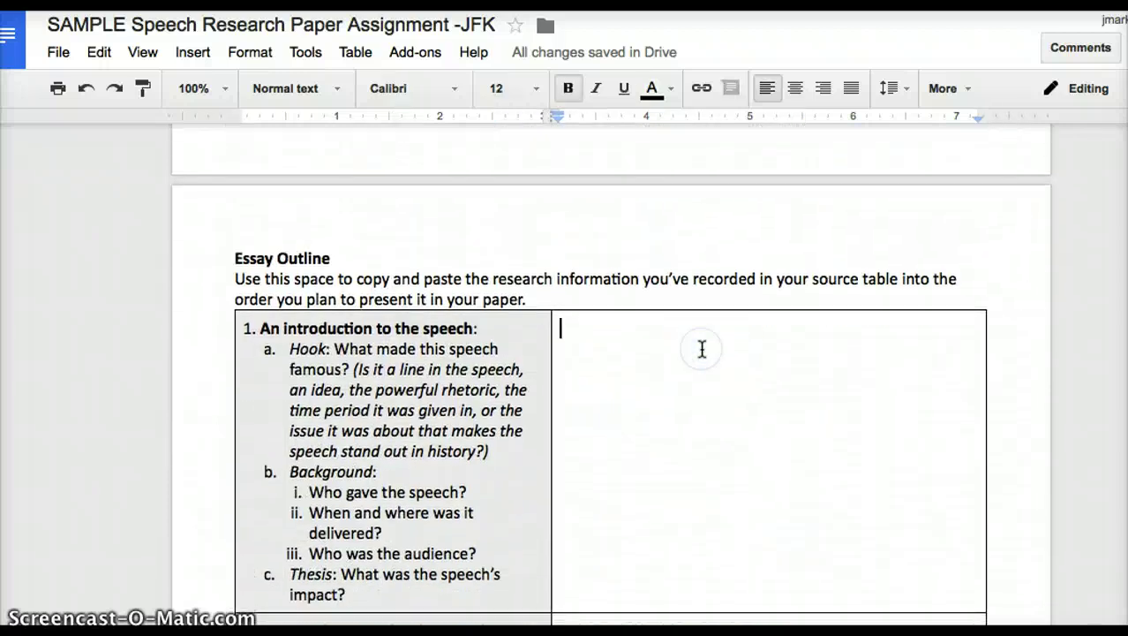
{"action": "type", "text": "Best Line: \"My fellow Americans: ask not what your country can do for you — ask what you can do for your country.\""}
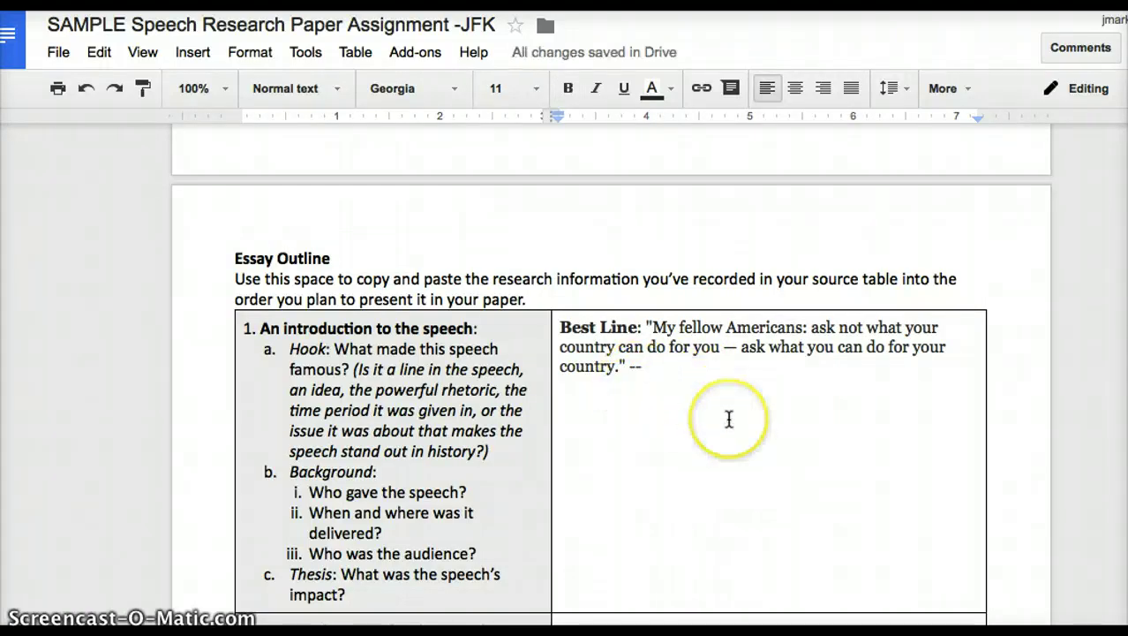
- Search the source table's purpose, antithesis and impact entries for the source to credit with the quote
{"action": "scroll", "coordinate": [729, 419], "scroll_direction": "up", "scroll_amount": 20}
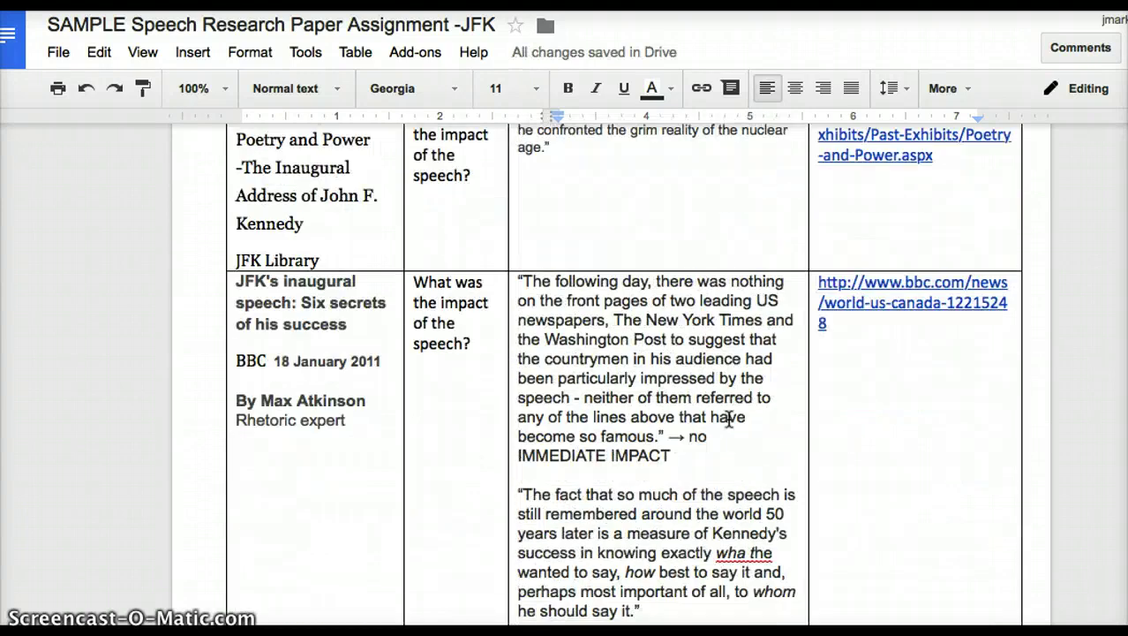
{"action": "scroll", "coordinate": [729, 418], "scroll_direction": "down", "scroll_amount": 15}
{"action": "scroll", "coordinate": [729, 418], "scroll_direction": "up", "scroll_amount": 10}
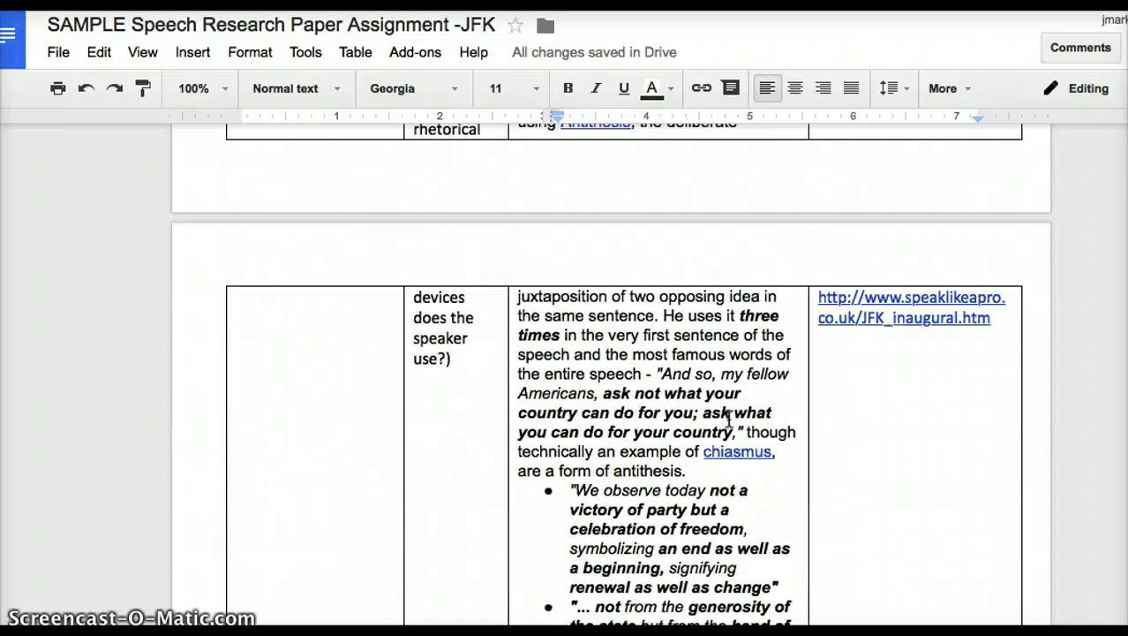
{"action": "scroll", "coordinate": [729, 418], "scroll_direction": "up", "scroll_amount": 2}
{"action": "scroll", "coordinate": [729, 418], "scroll_direction": "down", "scroll_amount": 3}
{"action": "scroll", "coordinate": [729, 418], "scroll_direction": "up", "scroll_amount": 5}
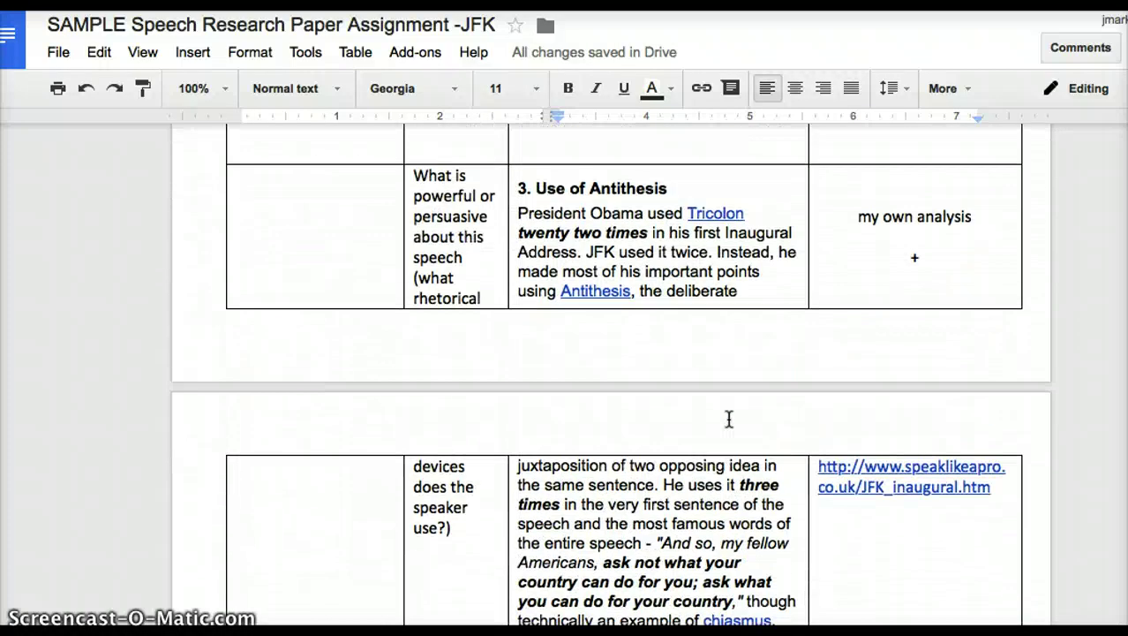
{"action": "scroll", "coordinate": [729, 419], "scroll_direction": "up", "scroll_amount": 4}
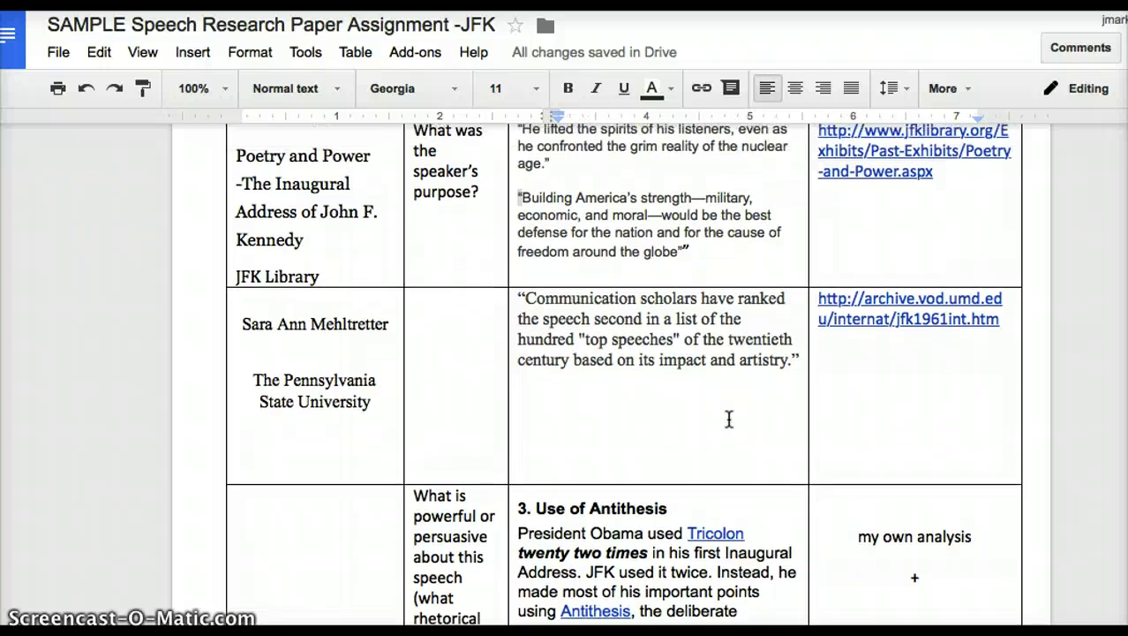
{"action": "scroll", "coordinate": [730, 419], "scroll_direction": "up", "scroll_amount": 4}
{"action": "scroll", "coordinate": [729, 418], "scroll_direction": "down", "scroll_amount": 14}
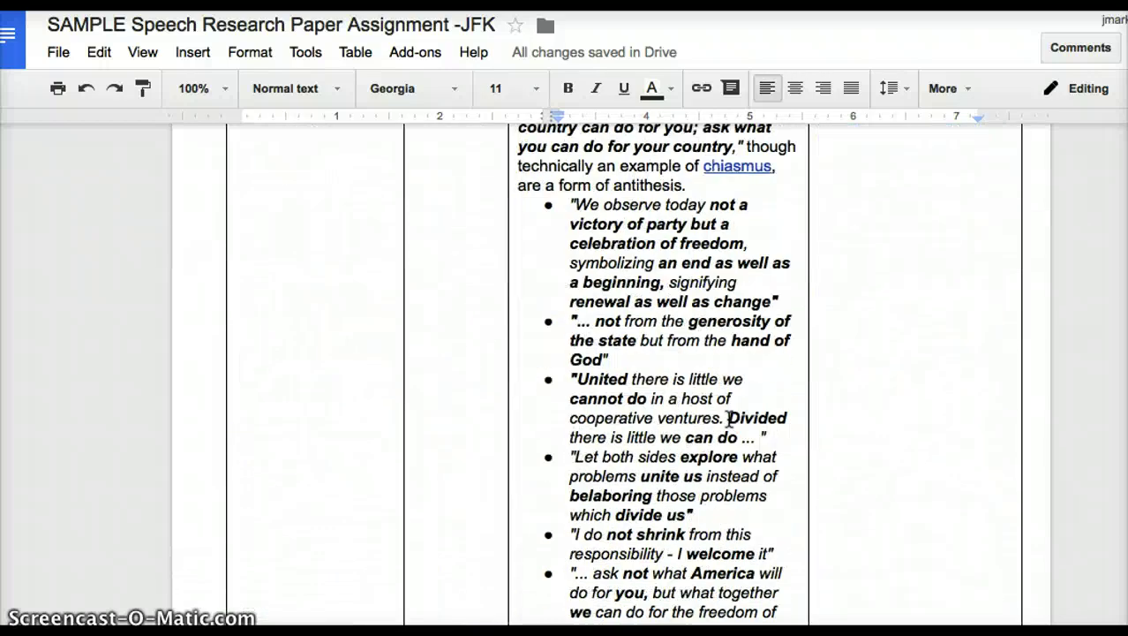
{"action": "scroll", "coordinate": [730, 418], "scroll_direction": "down", "scroll_amount": 4}
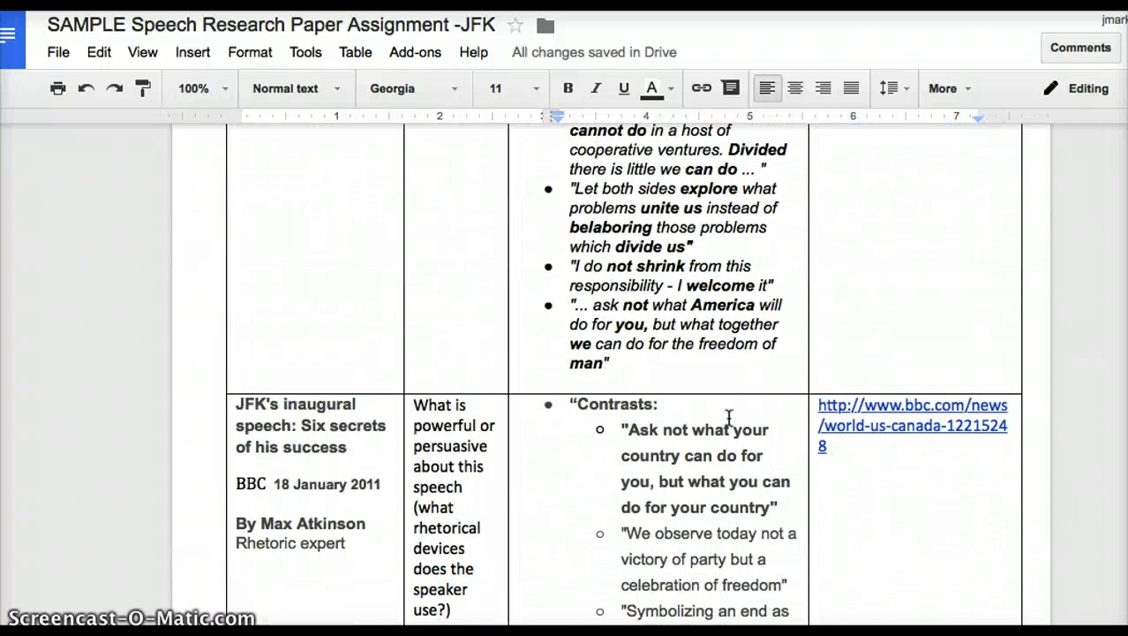
{"action": "scroll", "coordinate": [729, 418], "scroll_direction": "up", "scroll_amount": 10}
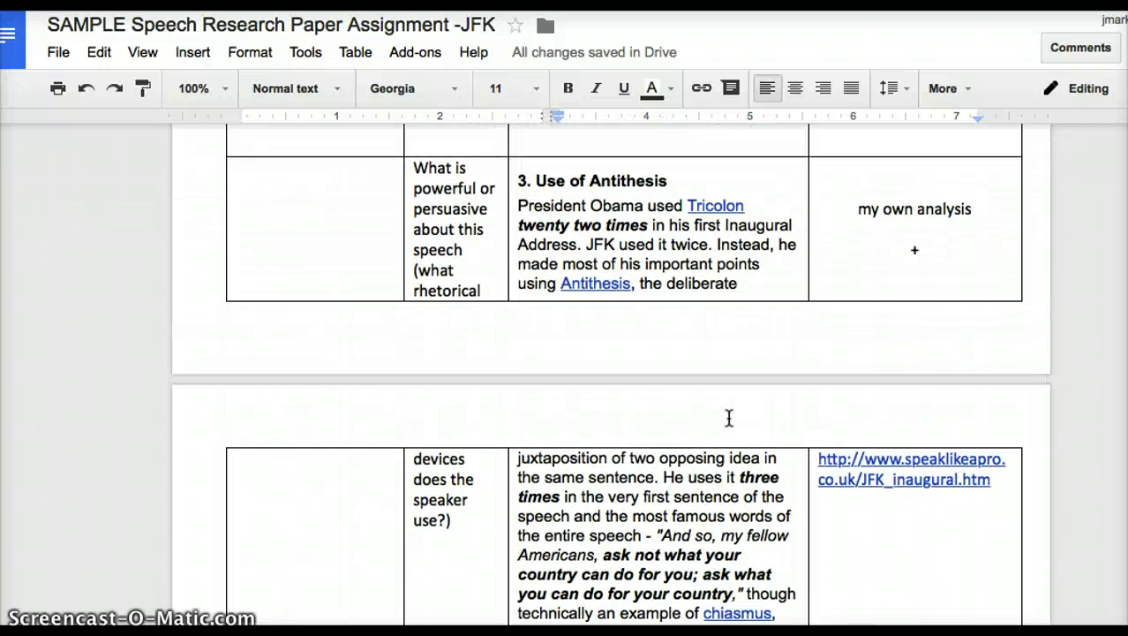
{"action": "scroll", "coordinate": [729, 418], "scroll_direction": "up", "scroll_amount": 9}
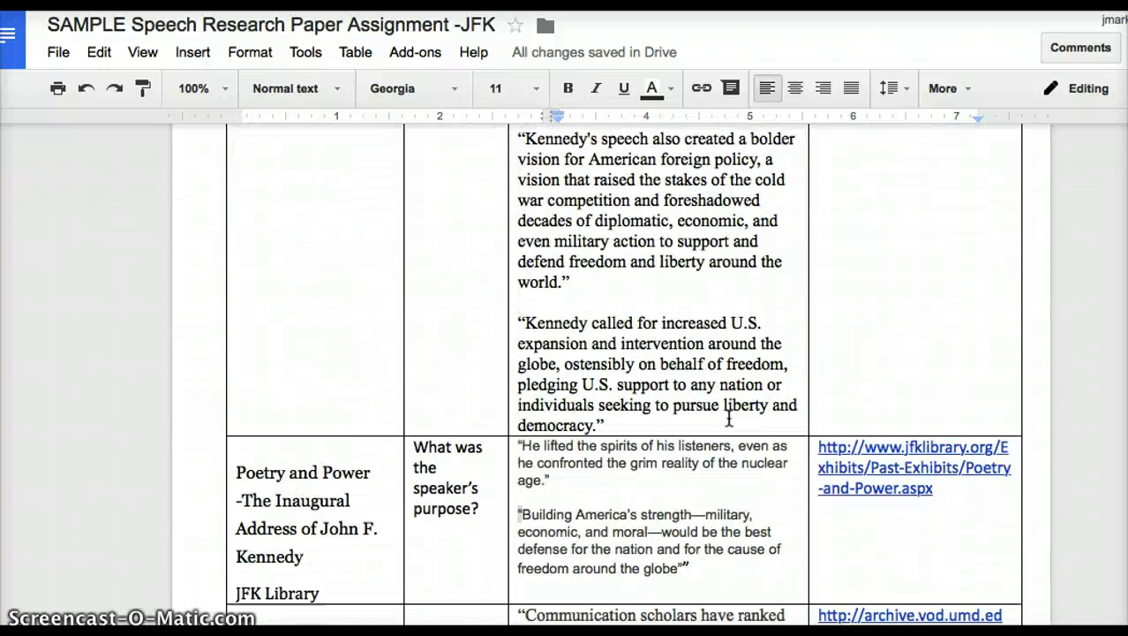
{"action": "scroll", "coordinate": [729, 419], "scroll_direction": "down", "scroll_amount": 17}
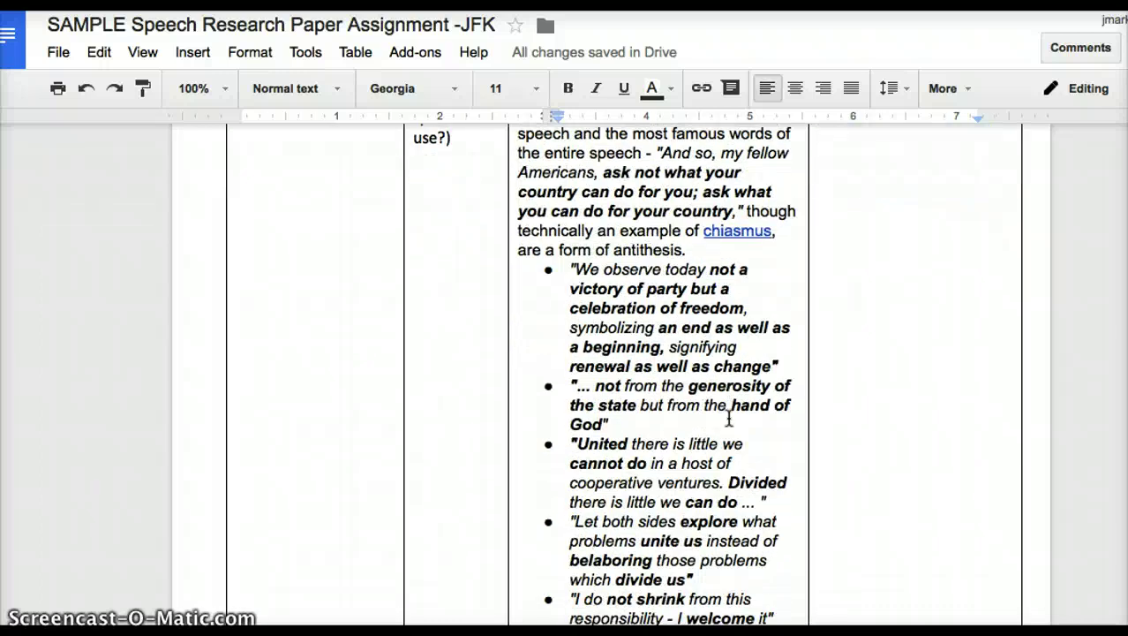
- Copy the author line from the BBC "Six secrets of his success" entry and paste it after "--" in the outline's "Best Line" quote
{"action": "scroll", "coordinate": [729, 419], "scroll_direction": "down", "scroll_amount": 5}
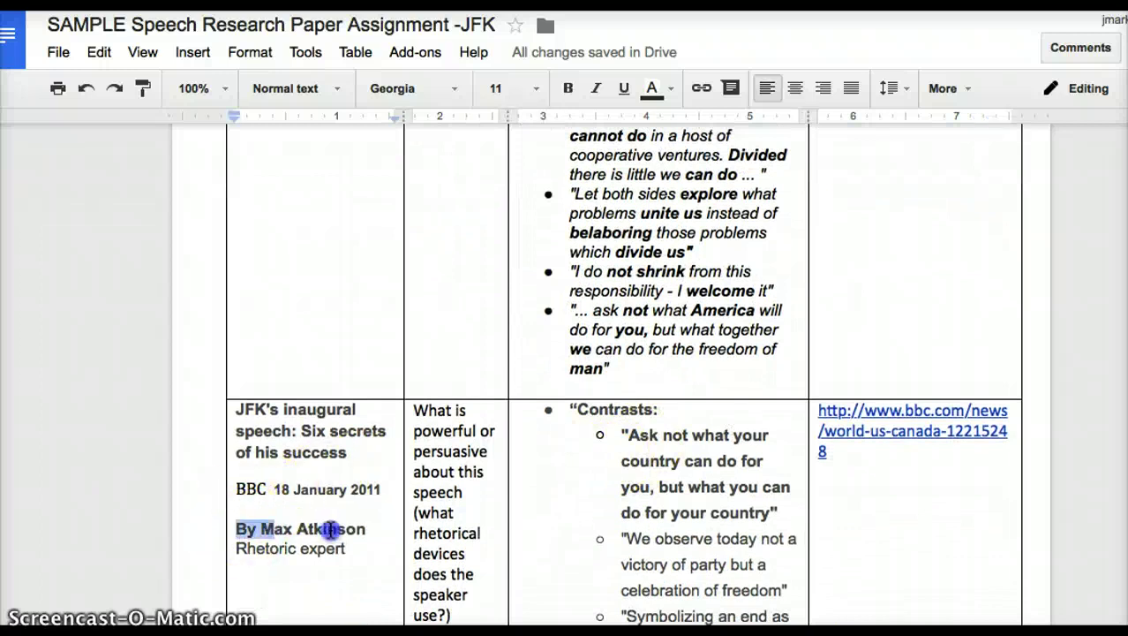
{"action": "scroll", "coordinate": [370, 529], "scroll_direction": "down", "scroll_amount": 20}
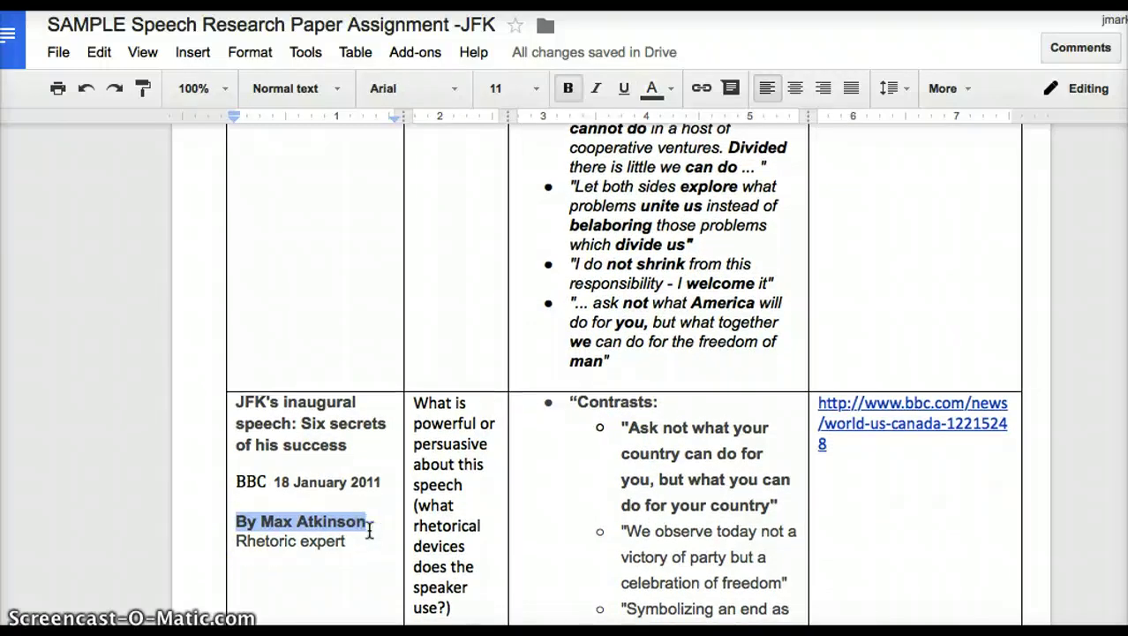
{"action": "scroll", "coordinate": [370, 529], "scroll_direction": "down", "scroll_amount": 20}
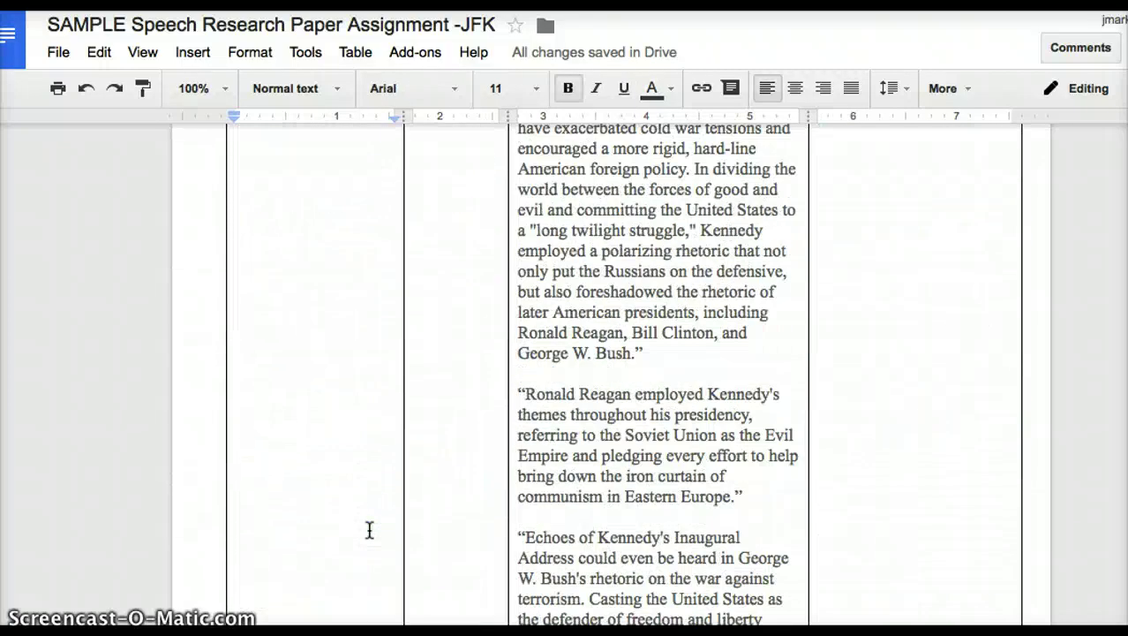
{"action": "scroll", "coordinate": [370, 529], "scroll_direction": "up", "scroll_amount": 10}
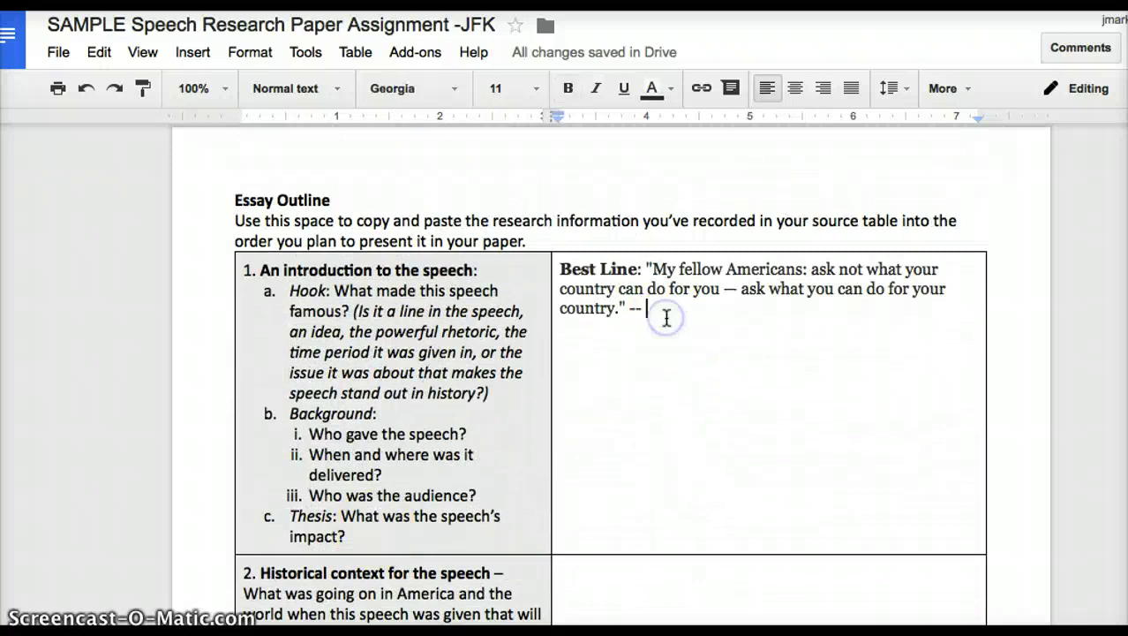
{"action": "type", "text": "By Max Atkinson"}
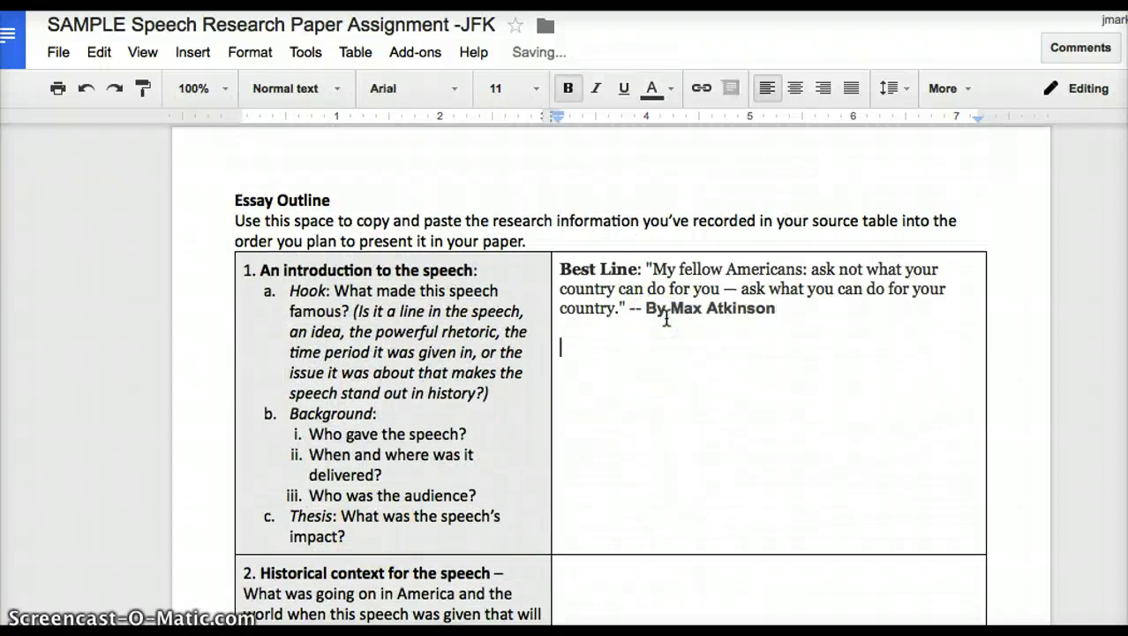
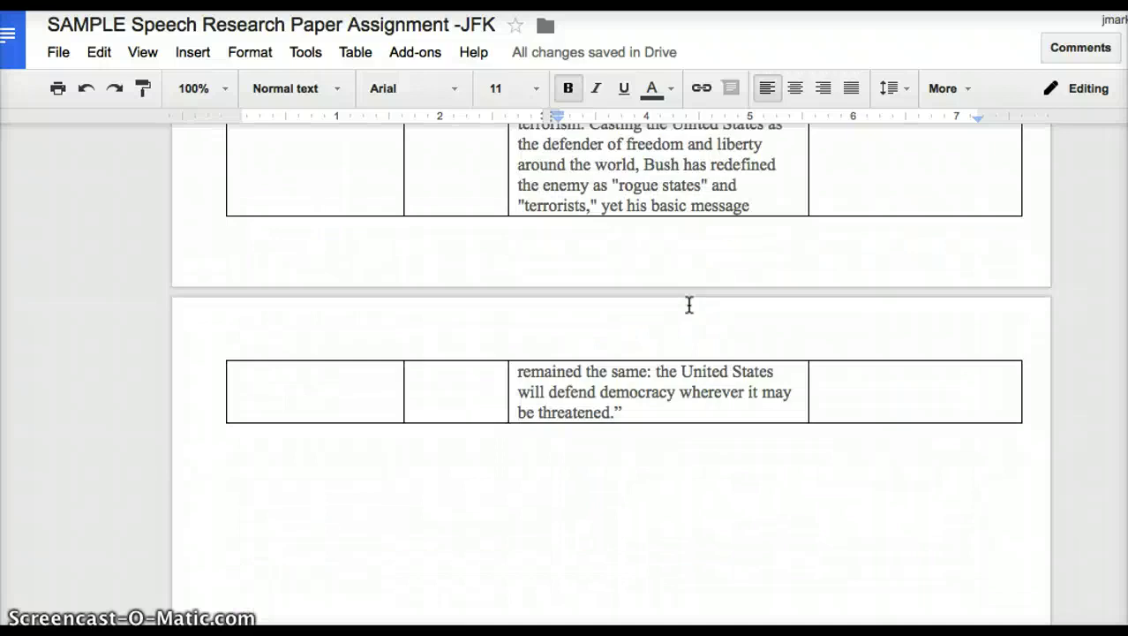
- Copy the "new president's inaugural address, delivered outdoors from the East Front of the Capitol" quote from the Gilder Lehrman Institute entry in the source table
{"action": "scroll", "coordinate": [689, 304], "scroll_direction": "up", "scroll_amount": 20}
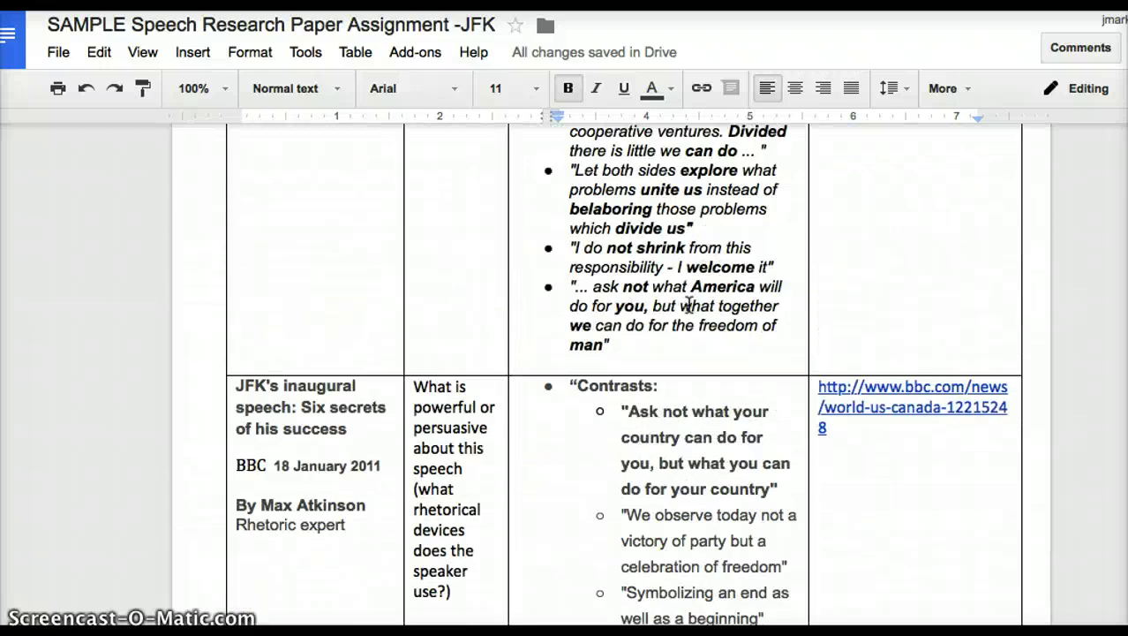
{"action": "scroll", "coordinate": [689, 304], "scroll_direction": "up", "scroll_amount": 20}
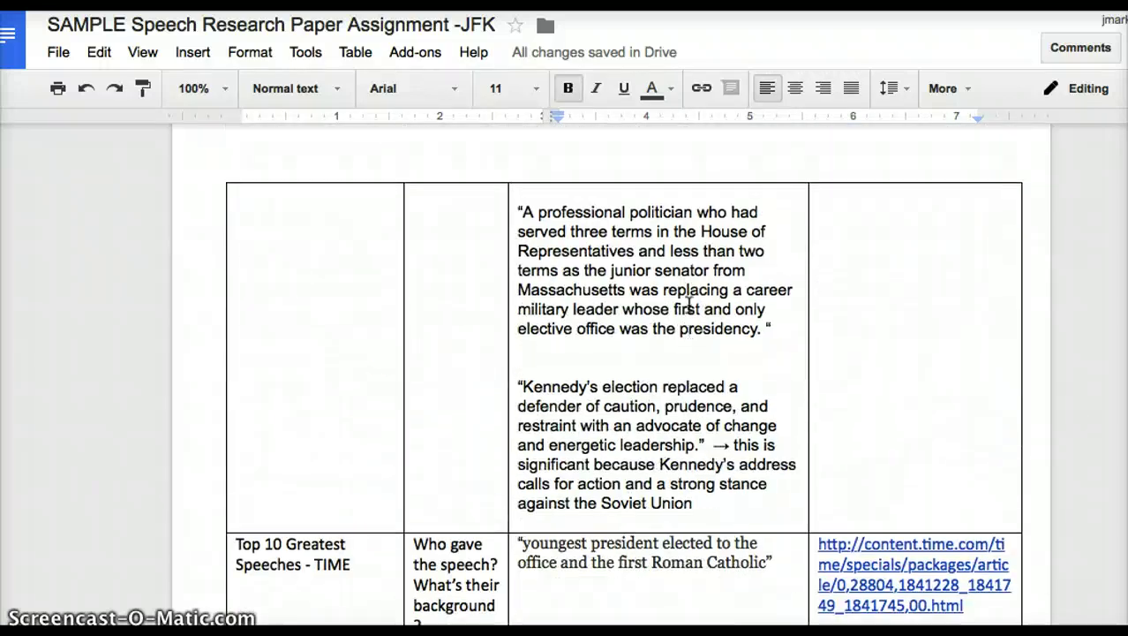
{"action": "scroll", "coordinate": [689, 304], "scroll_direction": "up", "scroll_amount": 20}
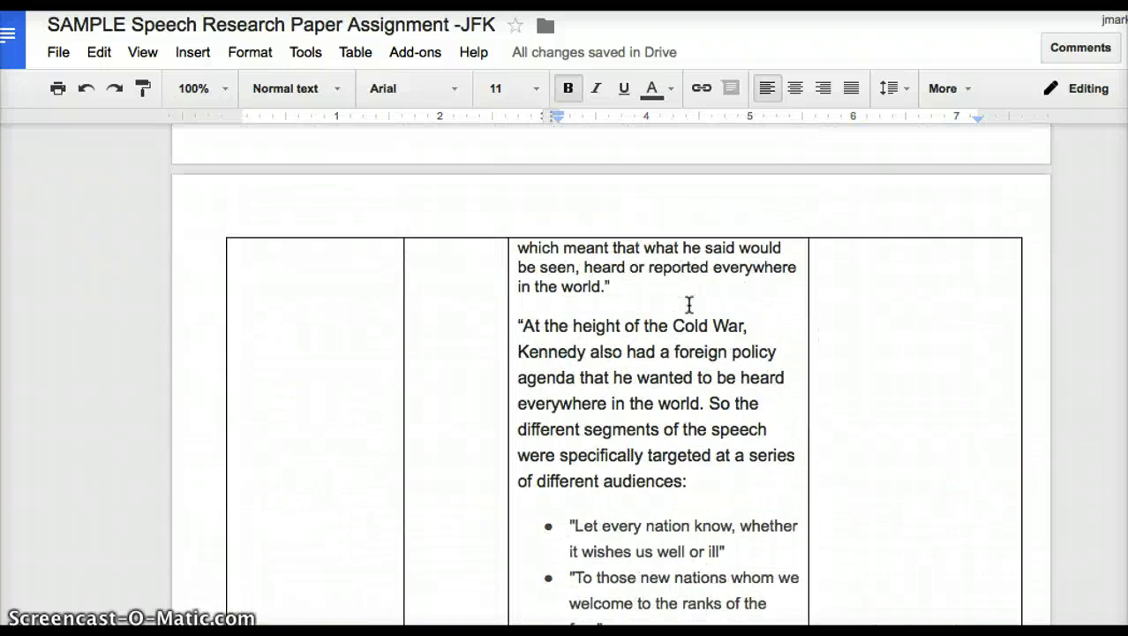
{"action": "scroll", "coordinate": [690, 304], "scroll_direction": "up", "scroll_amount": 5}
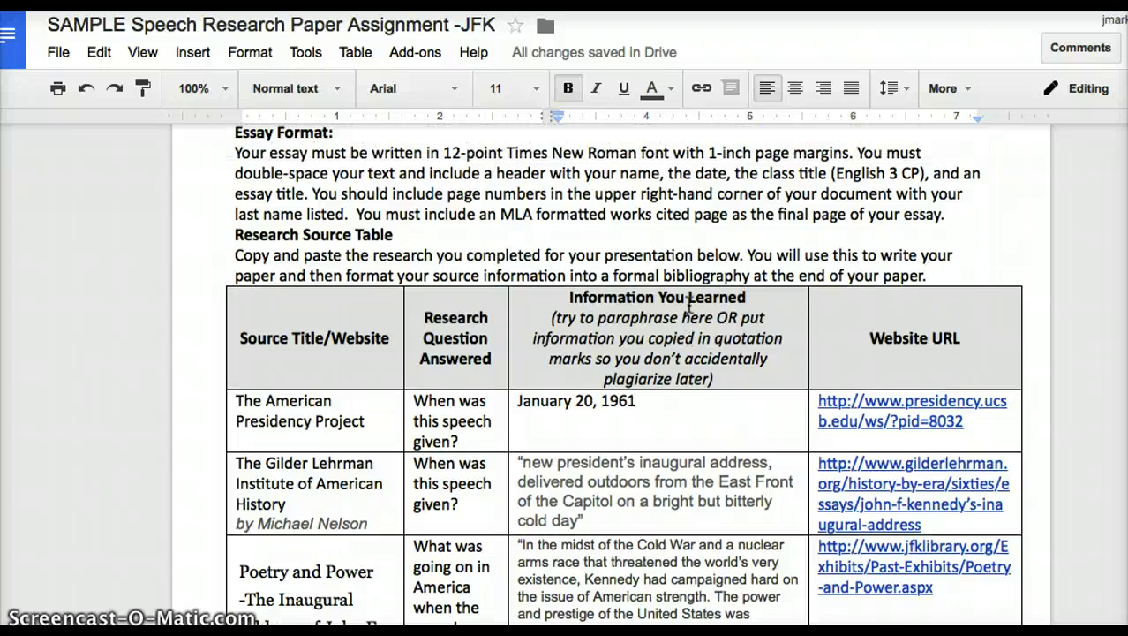
{"action": "scroll", "coordinate": [487, 336], "scroll_direction": "down", "scroll_amount": 1}
{"action": "left_click", "coordinate": [487, 336]}
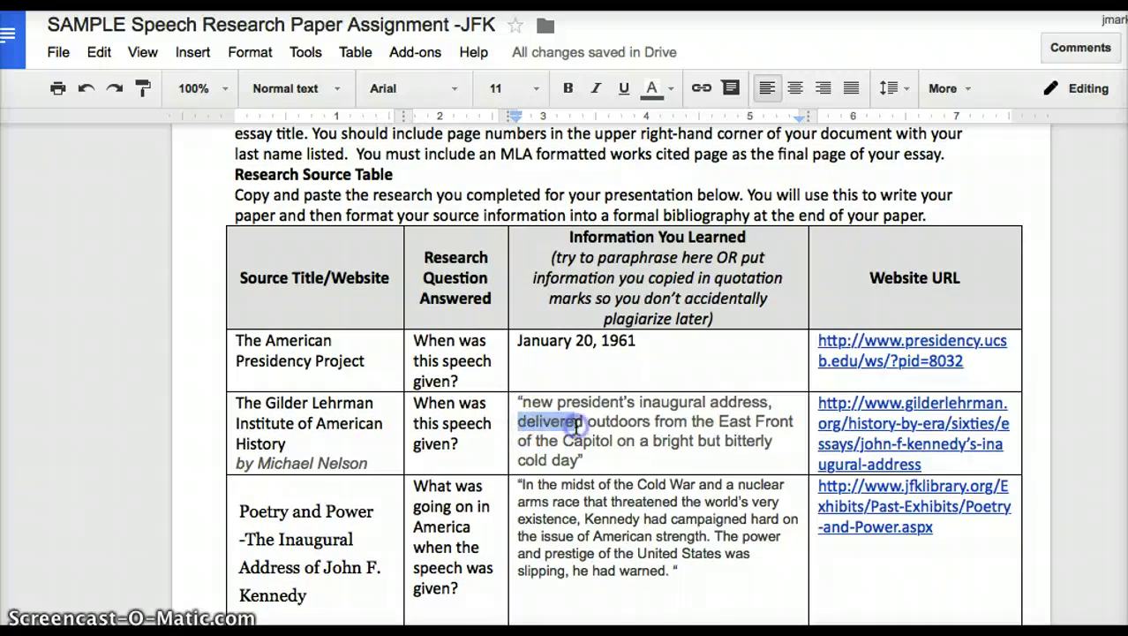
{"action": "scroll", "coordinate": [576, 355], "scroll_direction": "down", "scroll_amount": 1}
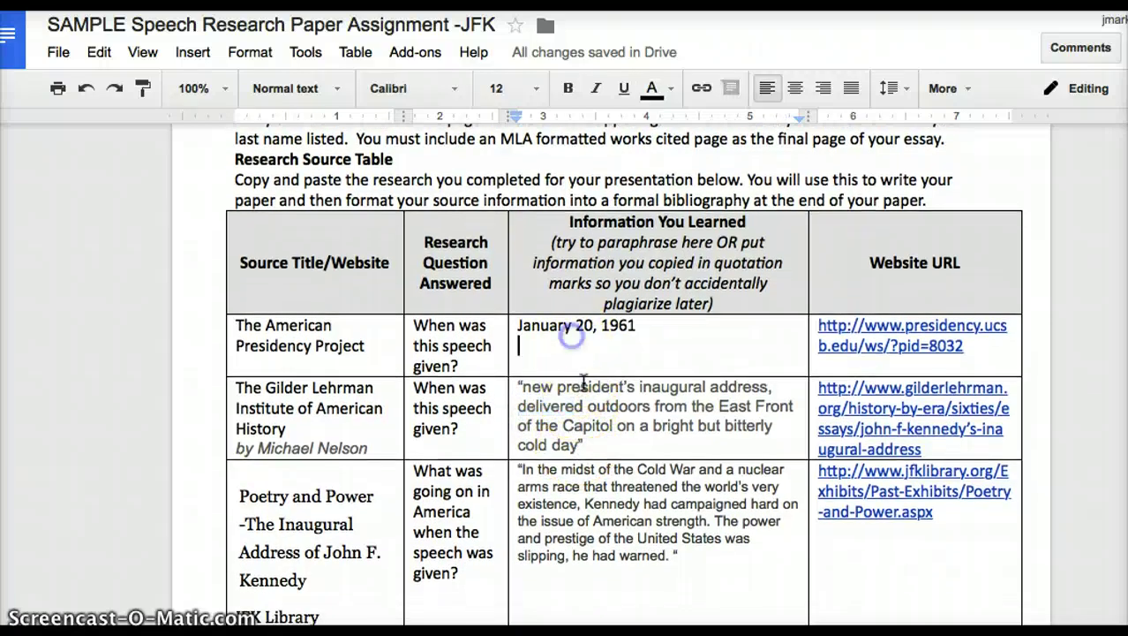
{"action": "scroll", "coordinate": [585, 430], "scroll_direction": "down", "scroll_amount": 2}
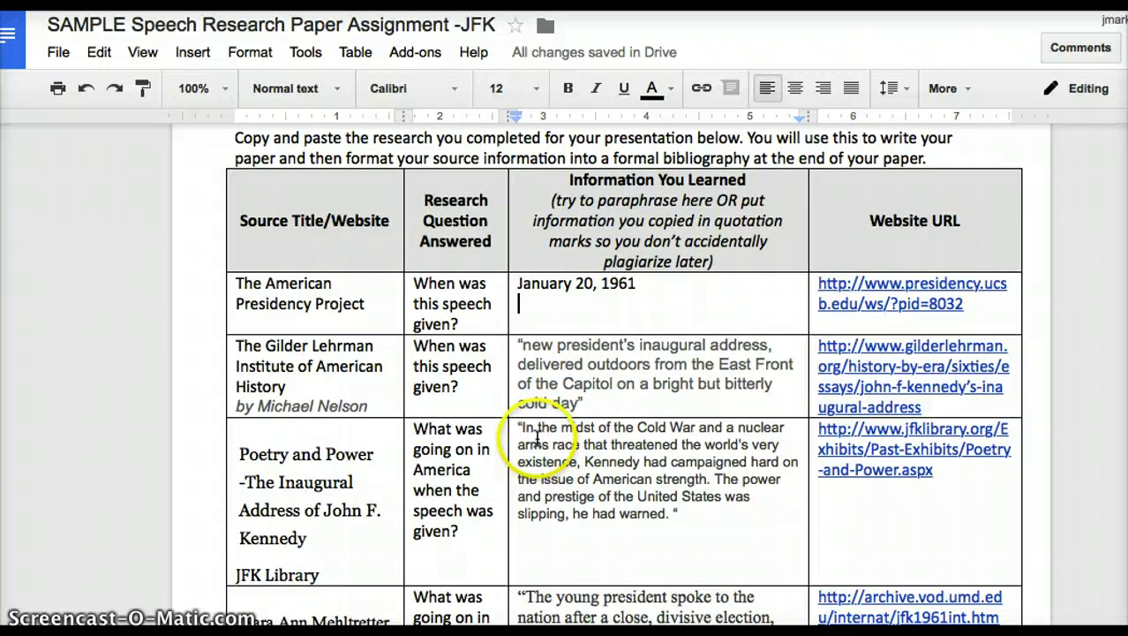
{"action": "scroll", "coordinate": [610, 468], "scroll_direction": "down", "scroll_amount": 4}
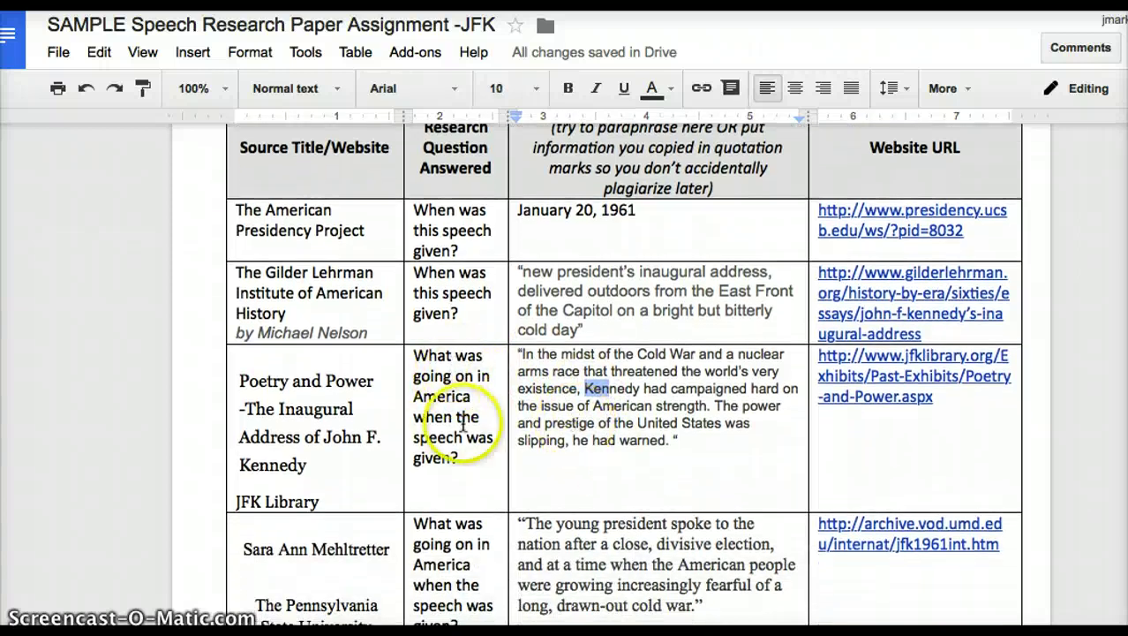
{"action": "scroll", "coordinate": [558, 408], "scroll_direction": "up", "scroll_amount": 3}
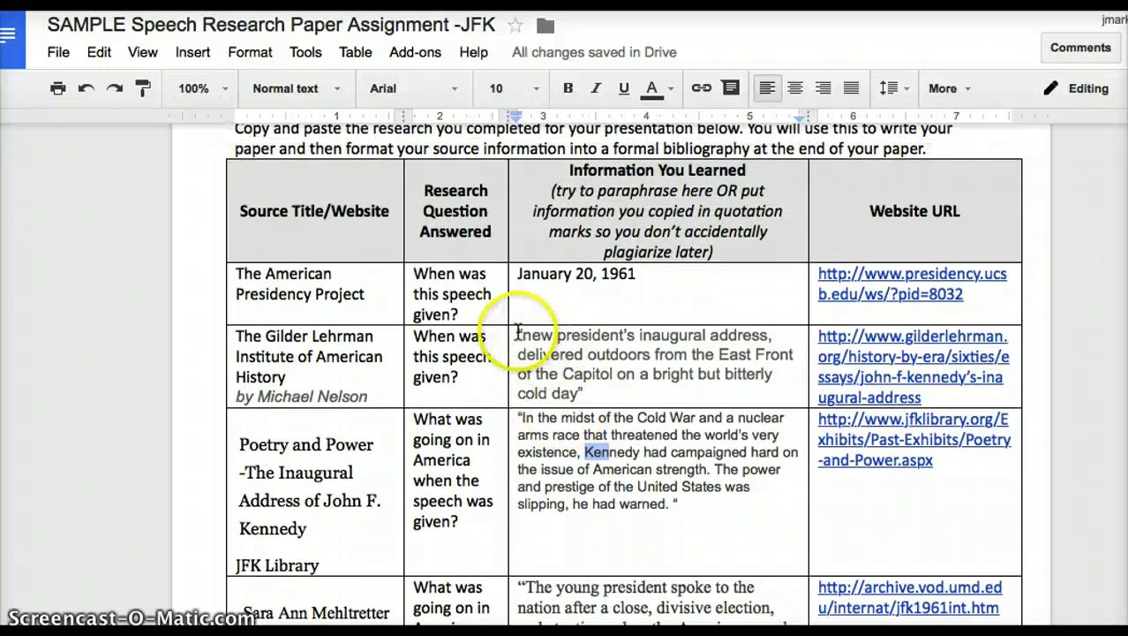
{"action": "left_click_drag", "start_coordinate": [547, 354], "coordinate": [518, 335]}
{"action": "key", "text": "ctrl+c"}
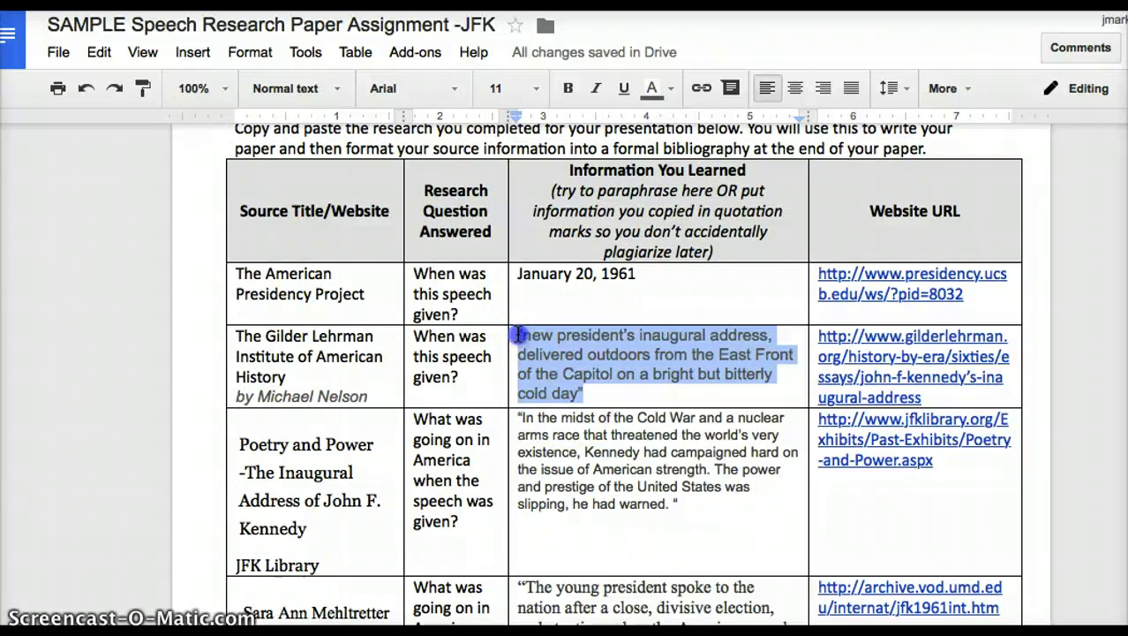
- Paste the inaugural address quote below "Best Line" in the outline's introduction cell and credit its author after it
{"action": "scroll", "coordinate": [558, 422], "scroll_direction": "down", "scroll_amount": 3}
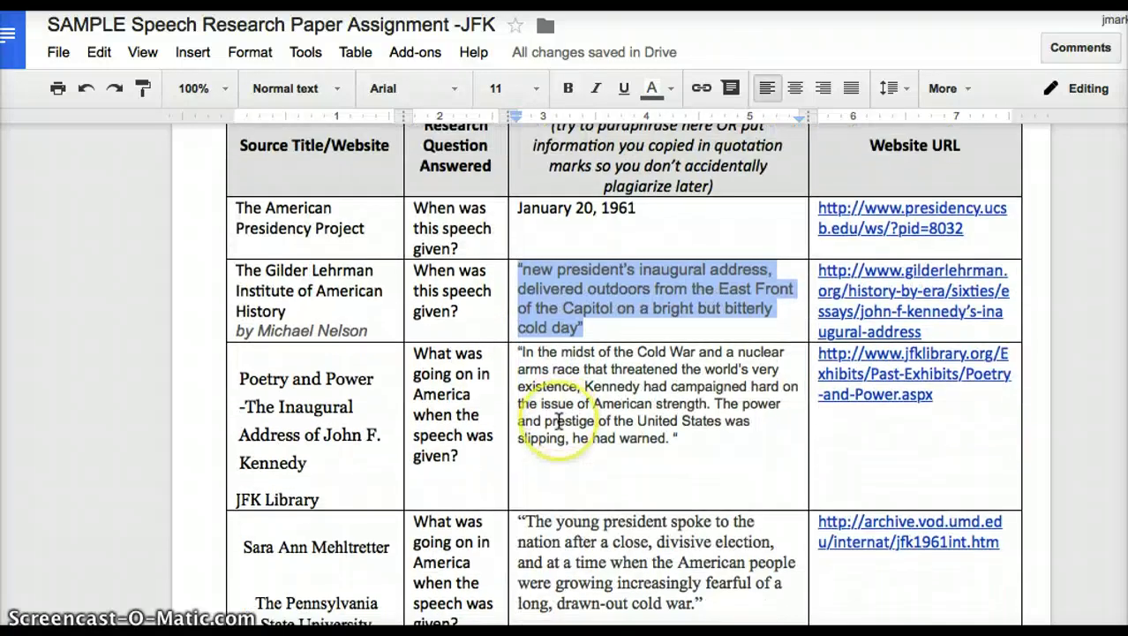
{"action": "left_click", "coordinate": [273, 330]}
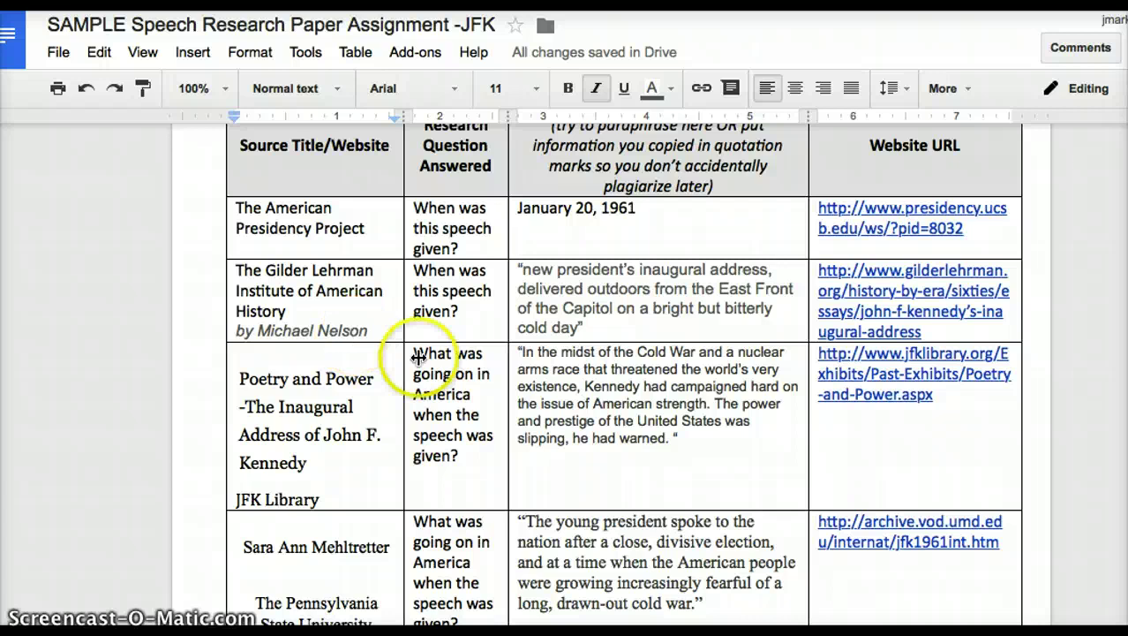
{"action": "scroll", "coordinate": [625, 410], "scroll_direction": "down", "scroll_amount": 5}
{"action": "scroll", "coordinate": [625, 410], "scroll_direction": "down", "scroll_amount": 20}
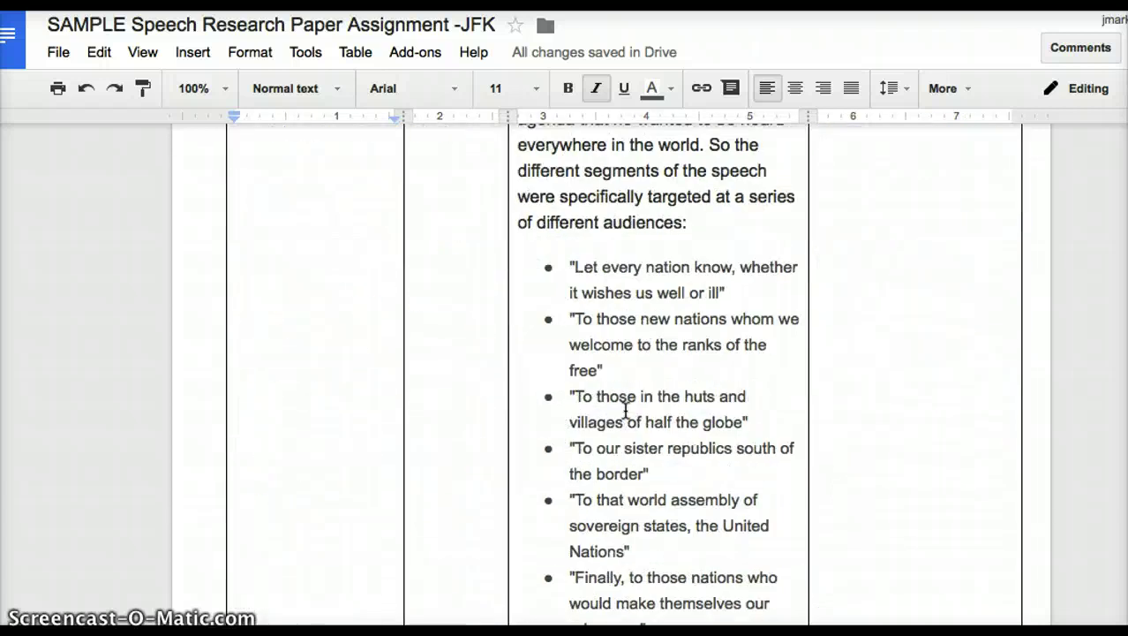
{"action": "scroll", "coordinate": [625, 411], "scroll_direction": "down", "scroll_amount": 20}
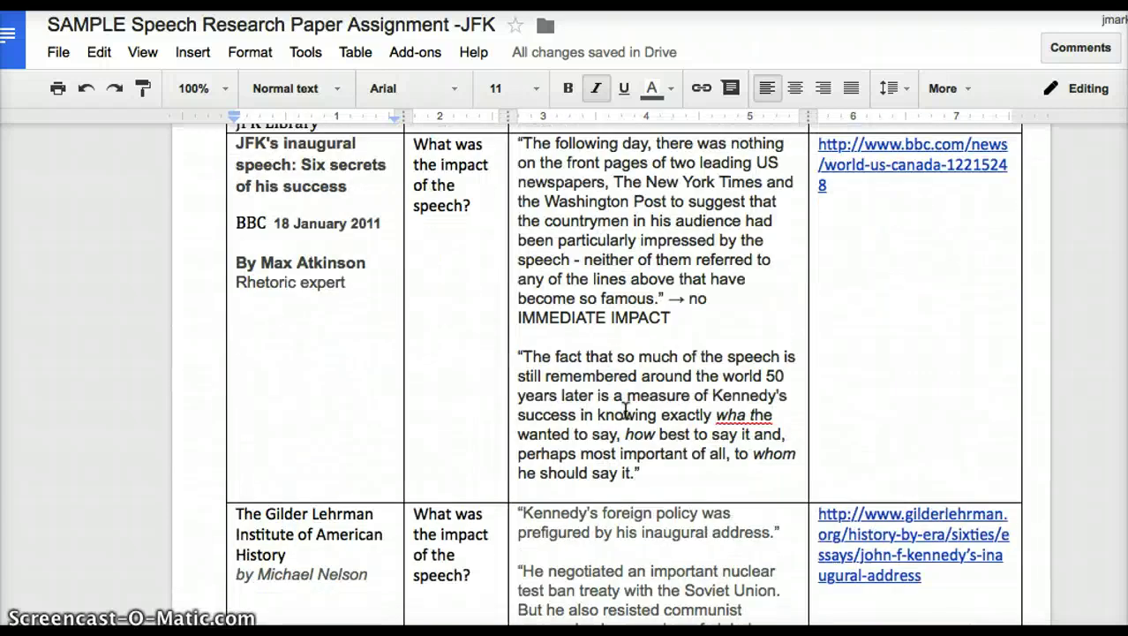
{"action": "scroll", "coordinate": [625, 410], "scroll_direction": "up", "scroll_amount": 15}
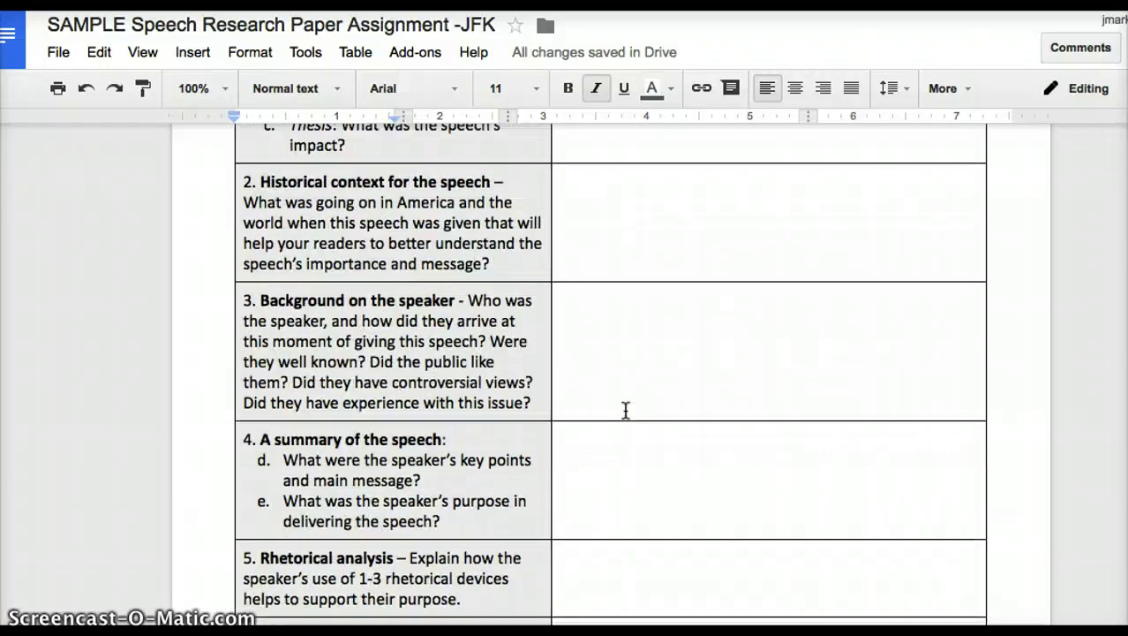
{"action": "left_click", "coordinate": [604, 343]}
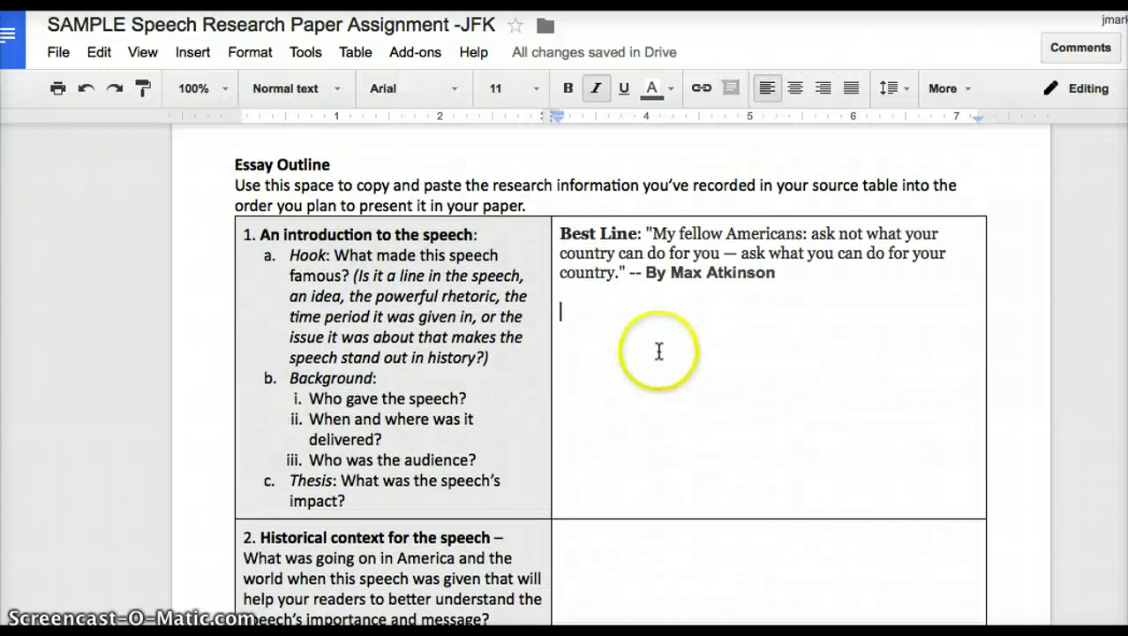
{"action": "key", "text": "ctrl+v"}
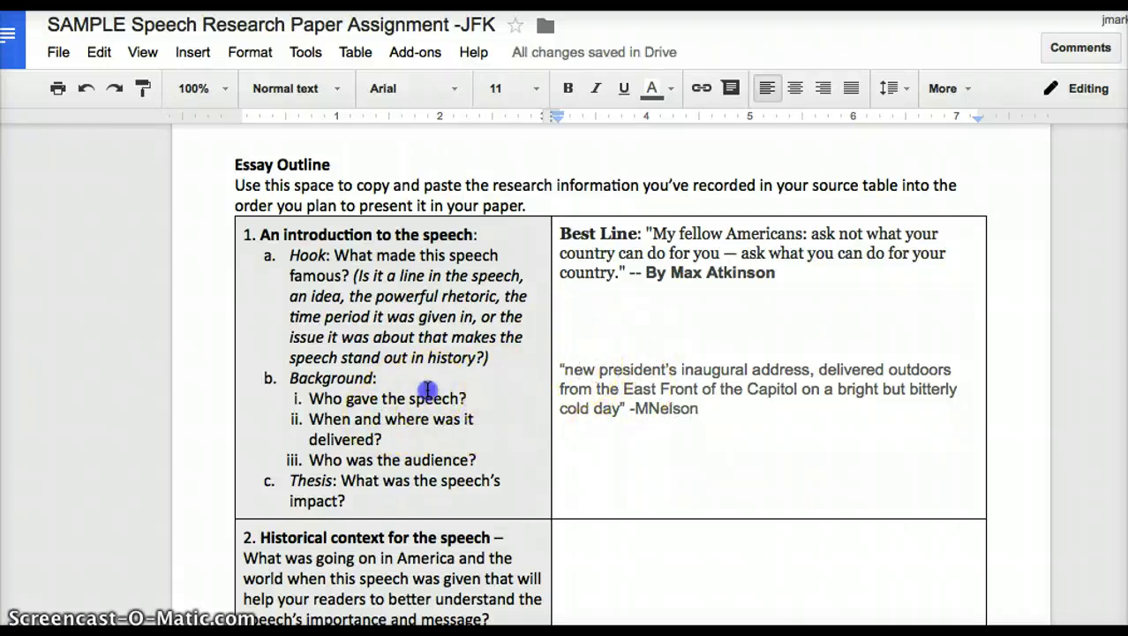
- Insert blank space above the pasted inaugural address quote in the introduction cell
{"action": "left_click", "coordinate": [560, 370]}
{"action": "key", "text": "Return"}
{"action": "key", "text": "Return"}
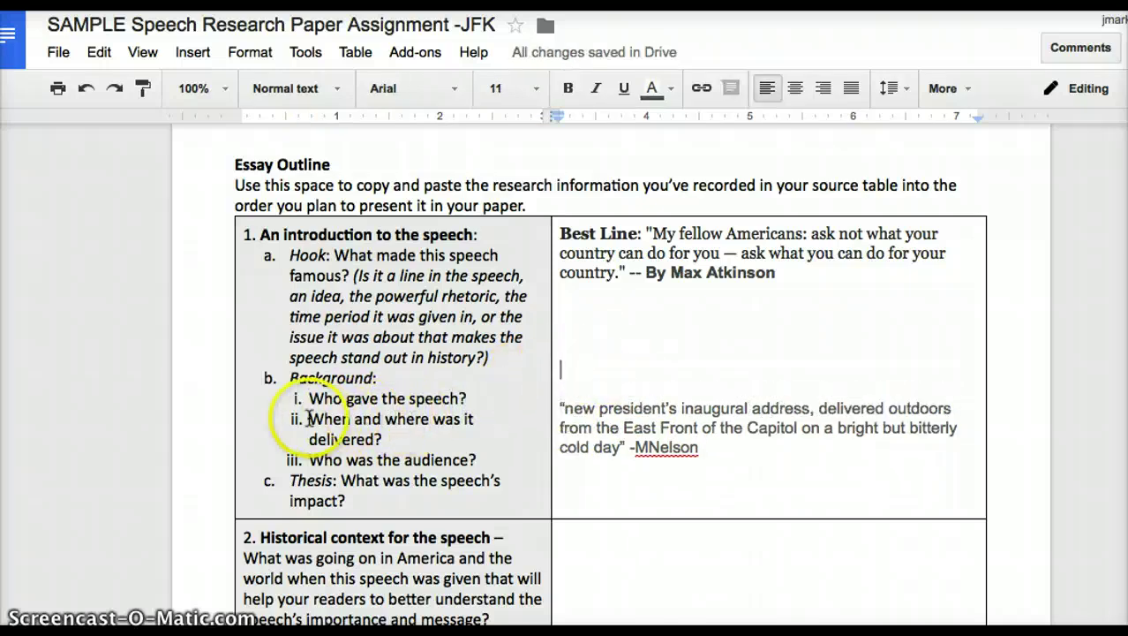
- Highlight the word "When" in red in the outline's question about when and where the speech was delivered
{"action": "left_click", "coordinate": [672, 88]}
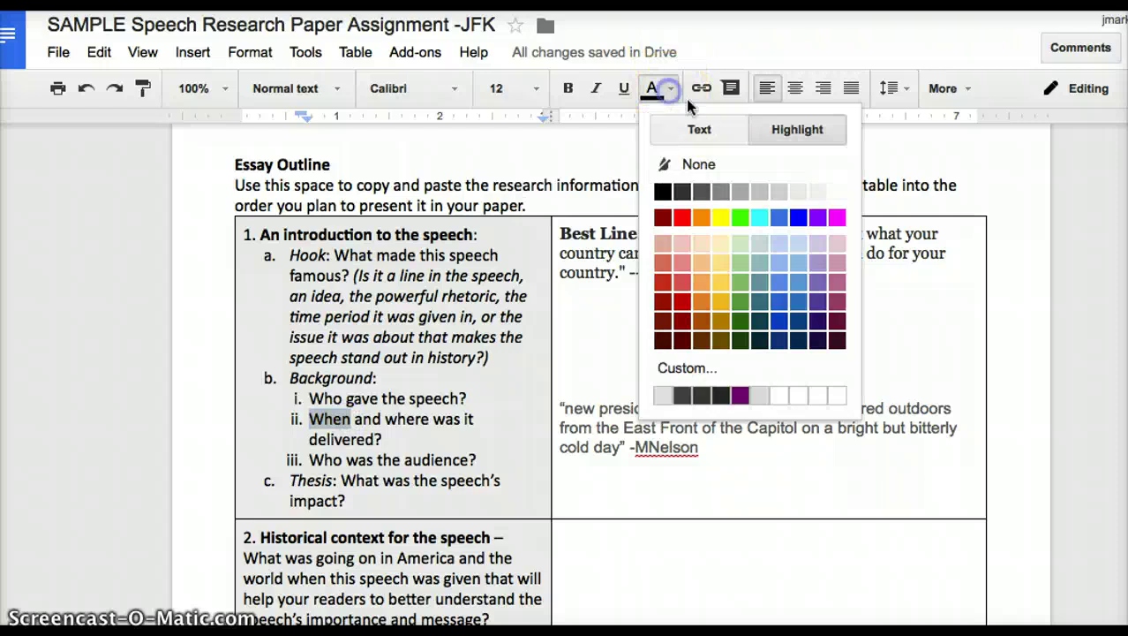
{"action": "left_click", "coordinate": [677, 214]}
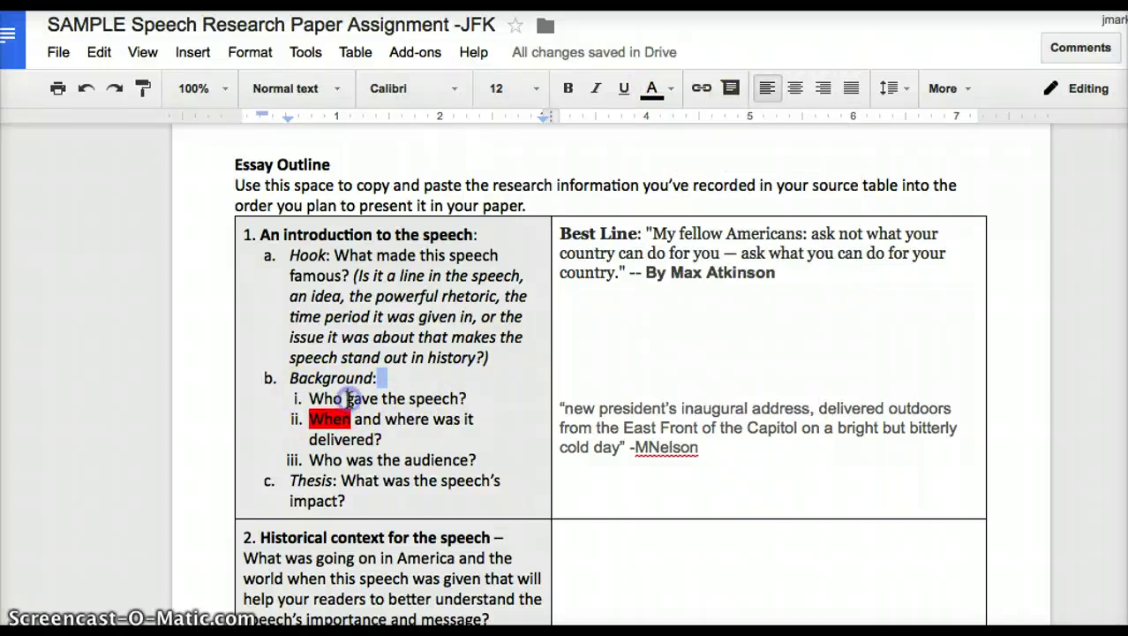
{"action": "key", "text": "BackSpace"}
{"action": "key", "text": "ctrl+z"}
{"action": "left_click", "coordinate": [404, 436]}
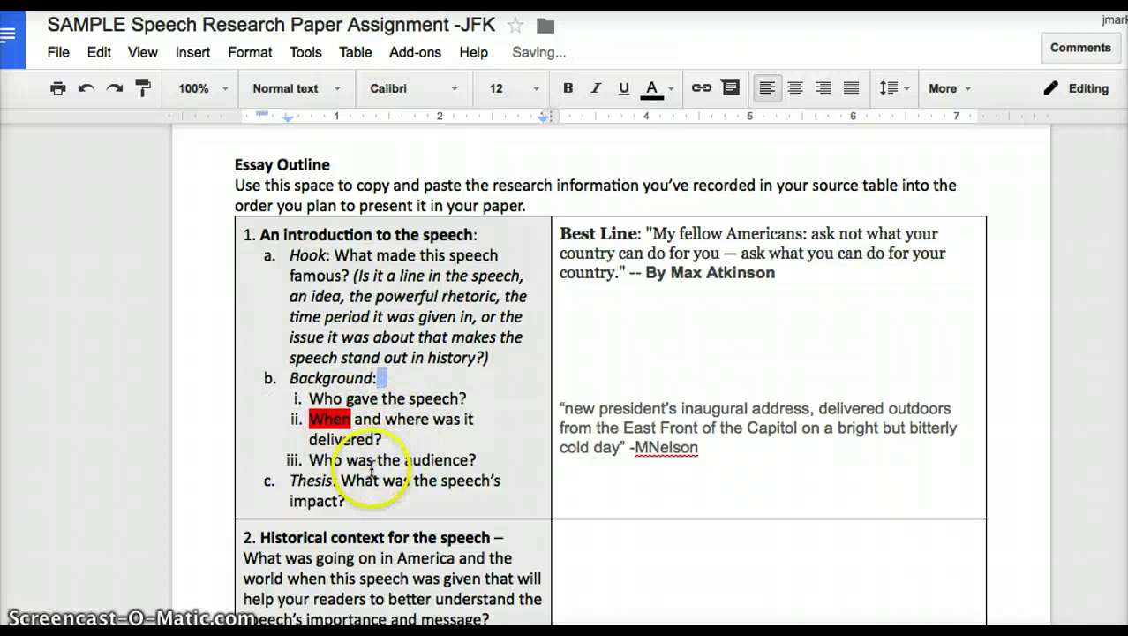
- Look back through the source table's rhetorical device and purpose entries for information that answers the outline's background questions
{"action": "scroll", "coordinate": [632, 461], "scroll_direction": "down", "scroll_amount": 1}
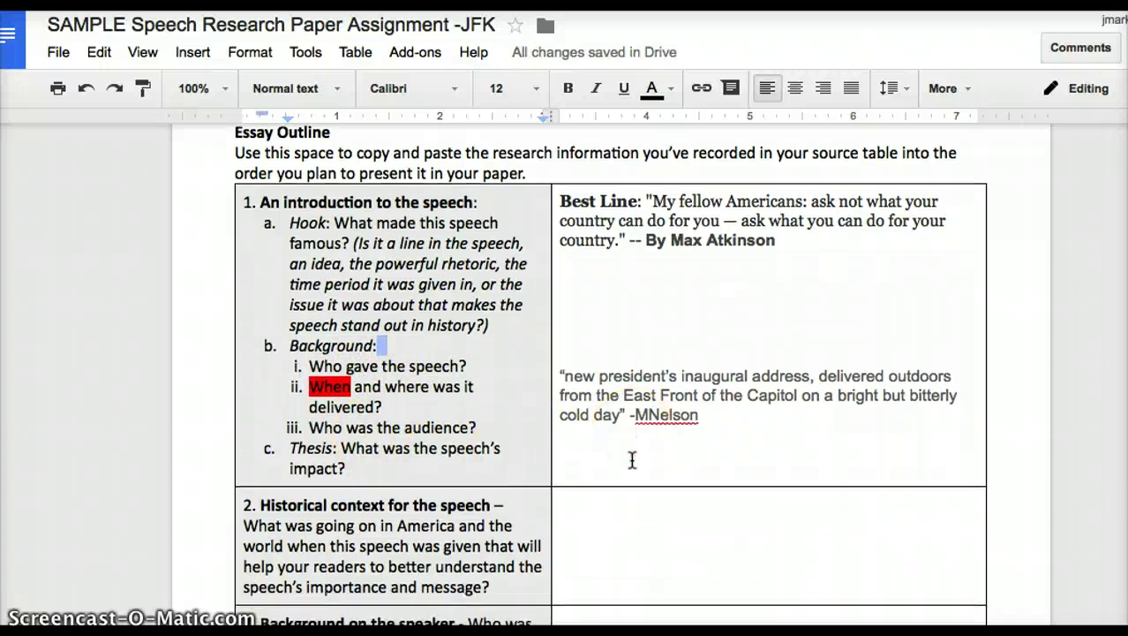
{"action": "scroll", "coordinate": [632, 461], "scroll_direction": "up", "scroll_amount": 10}
{"action": "scroll", "coordinate": [632, 461], "scroll_direction": "up", "scroll_amount": 15}
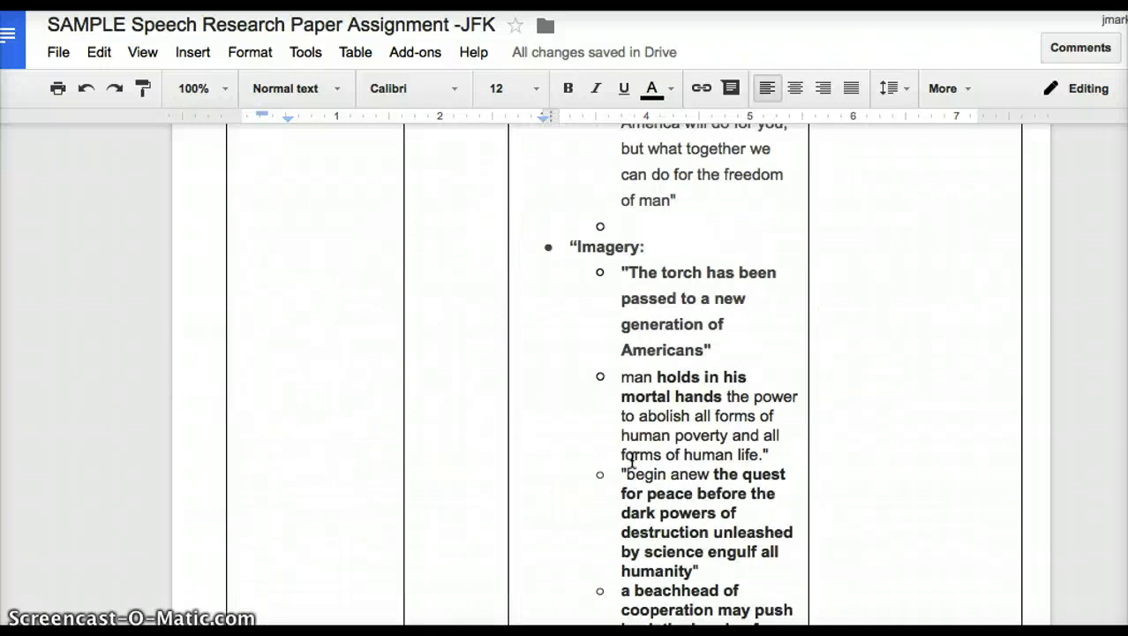
{"action": "scroll", "coordinate": [632, 461], "scroll_direction": "up", "scroll_amount": 10}
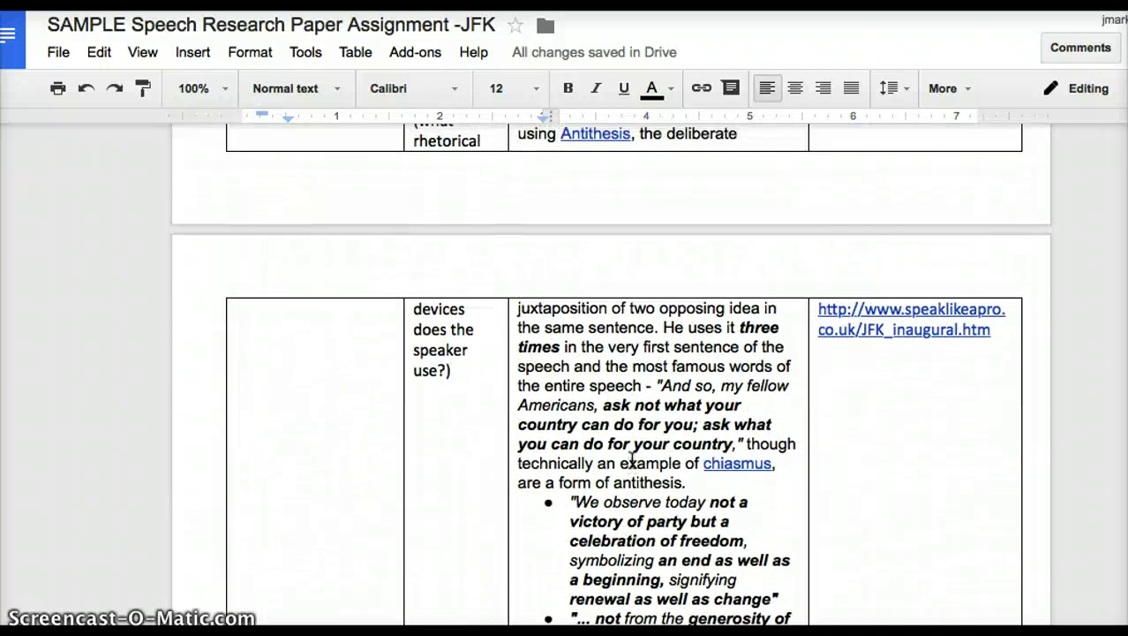
{"action": "scroll", "coordinate": [618, 462], "scroll_direction": "up", "scroll_amount": 3}
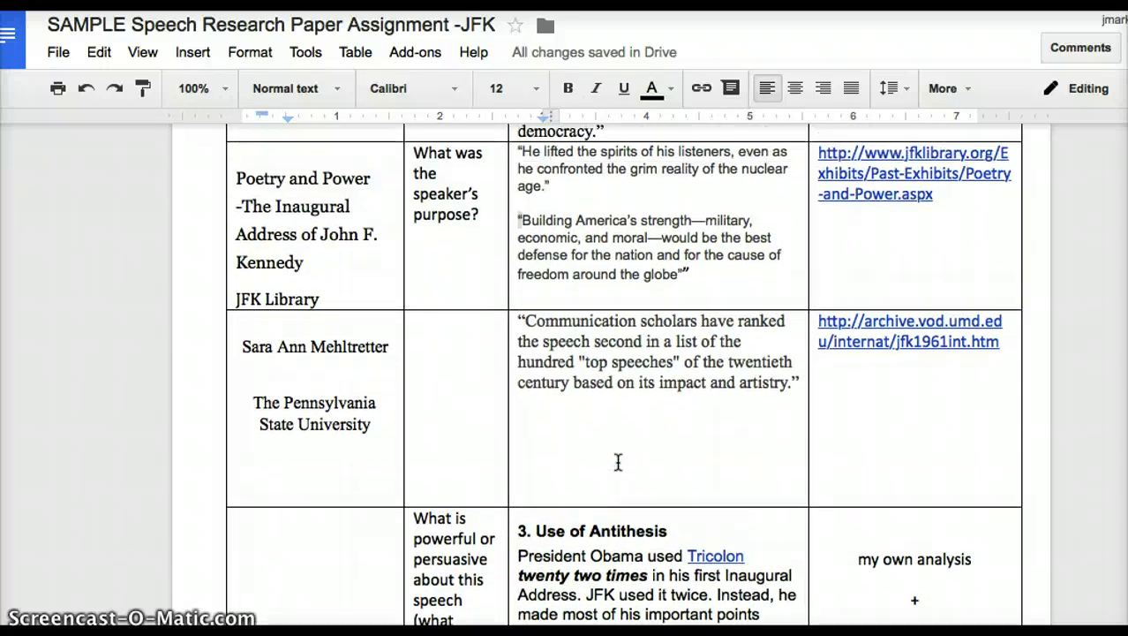
{"action": "left_click", "coordinate": [540, 449]}
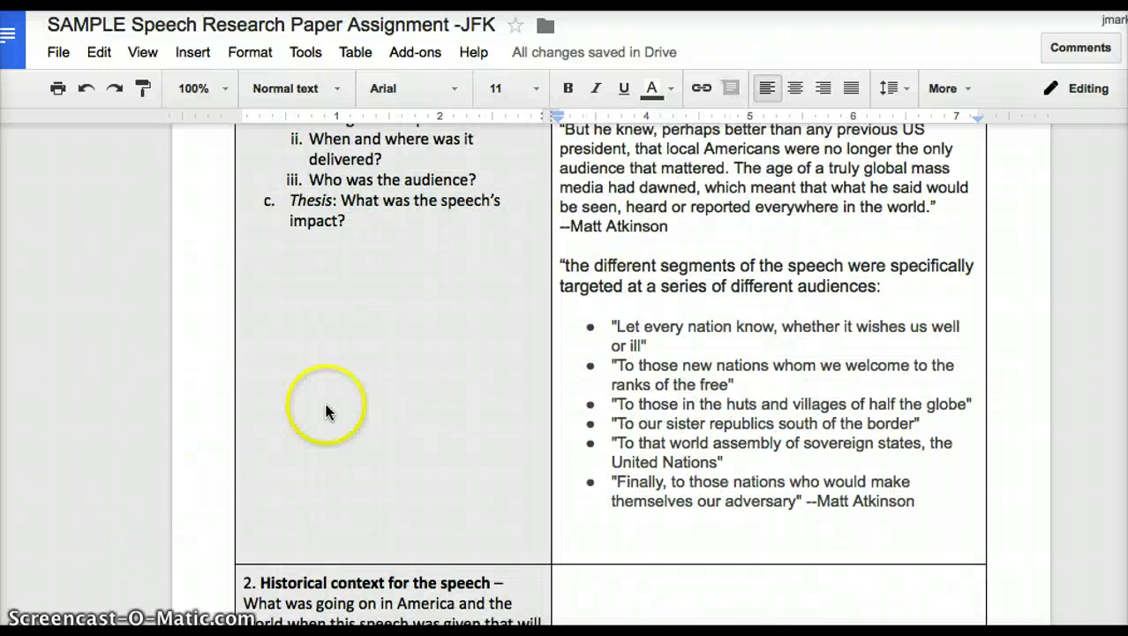
- Review the hook, background and audience quotes with their source credits in the outline's introduction section
{"action": "scroll", "coordinate": [343, 399], "scroll_direction": "up", "scroll_amount": 5}
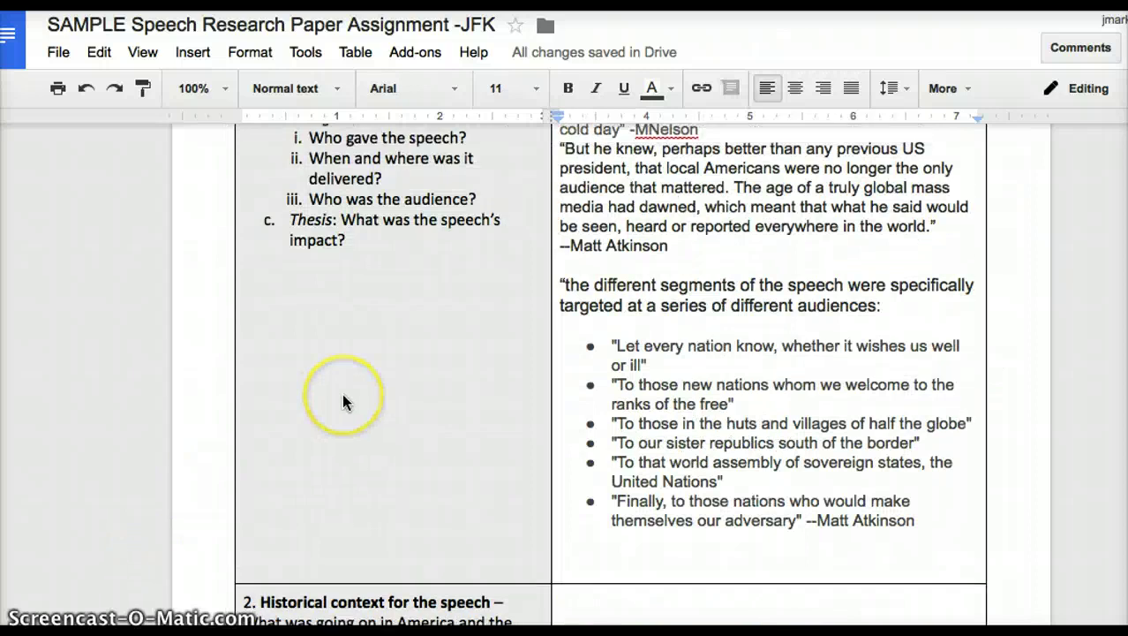
{"action": "scroll", "coordinate": [342, 393], "scroll_direction": "up", "scroll_amount": 2}
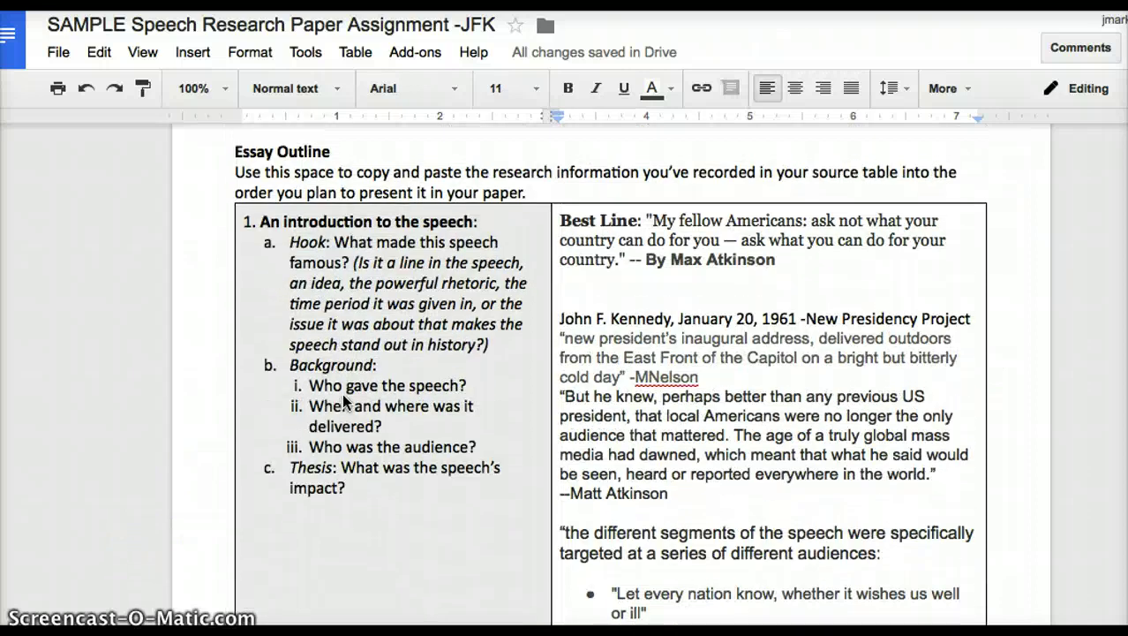
{"action": "scroll", "coordinate": [433, 362], "scroll_direction": "down", "scroll_amount": 1}
{"action": "scroll", "coordinate": [557, 265], "scroll_direction": "down", "scroll_amount": 1}
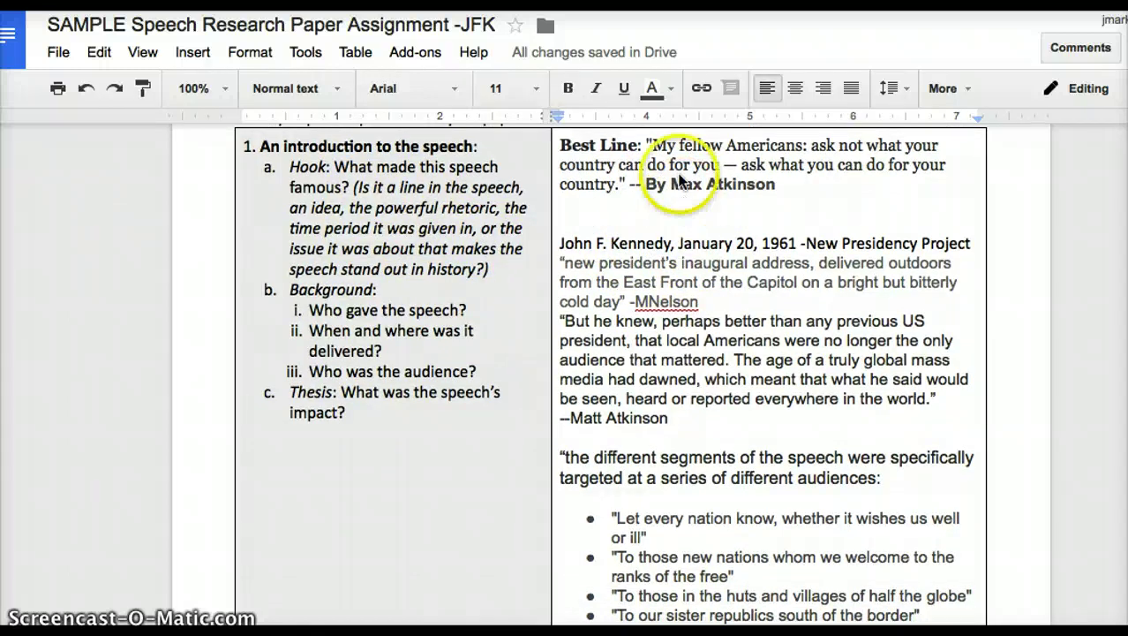
- Compare the quotes in the introduction cell with the outline's hook, background and thesis questions to find what is still missing
{"action": "scroll", "coordinate": [684, 282], "scroll_direction": "down", "scroll_amount": 1}
{"action": "scroll", "coordinate": [684, 282], "scroll_direction": "down", "scroll_amount": 1}
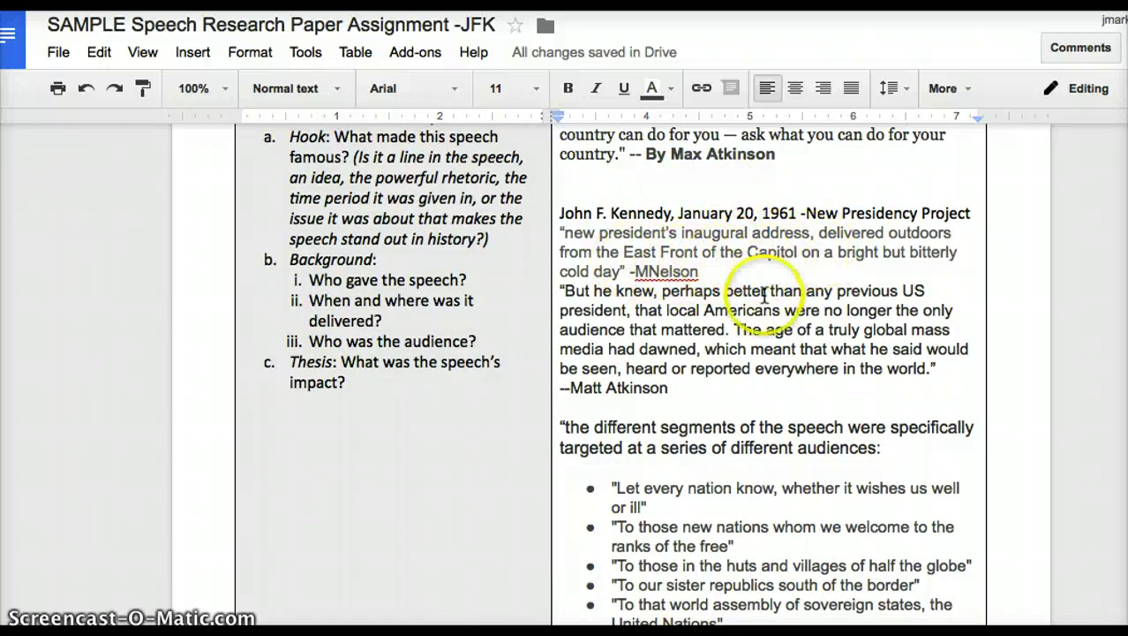
{"action": "scroll", "coordinate": [761, 307], "scroll_direction": "down", "scroll_amount": 2}
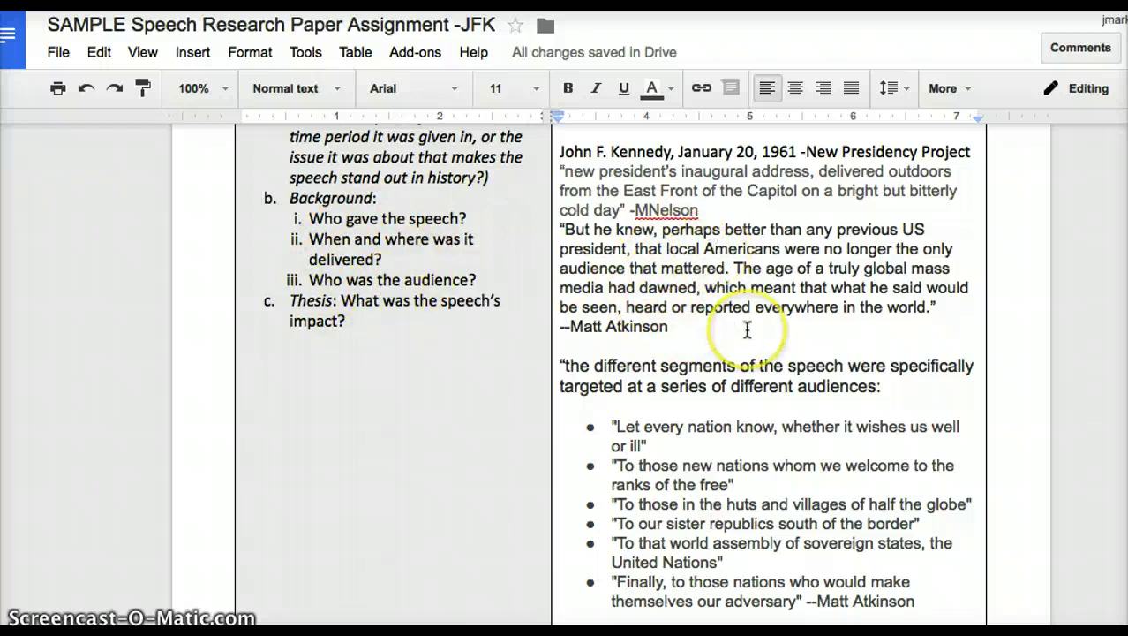
{"action": "scroll", "coordinate": [747, 329], "scroll_direction": "down", "scroll_amount": 1}
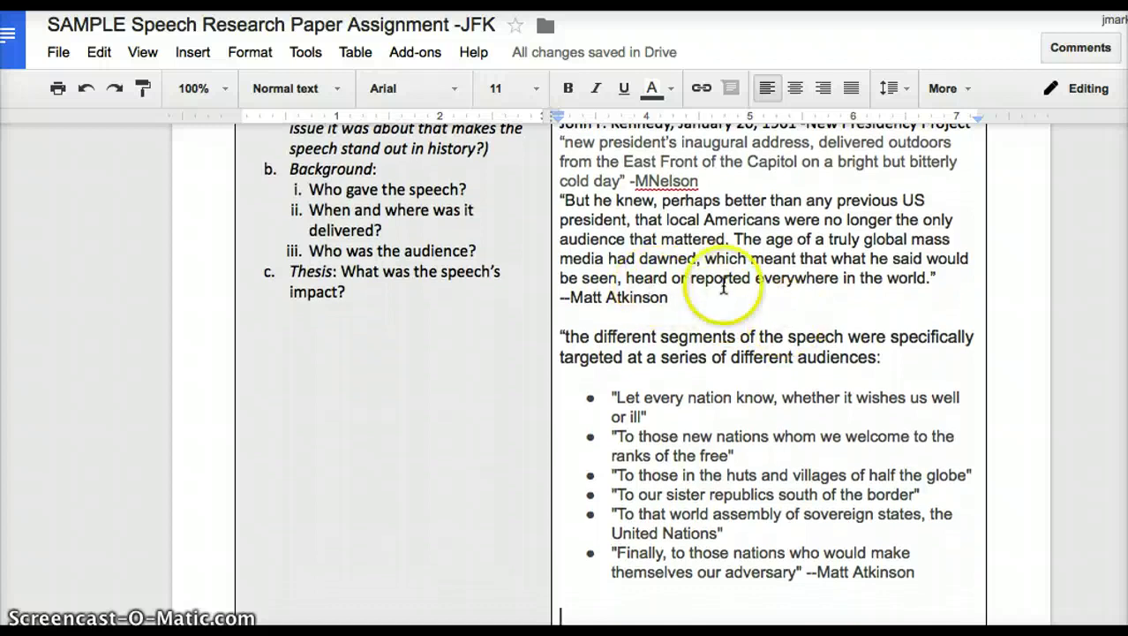
{"action": "scroll", "coordinate": [889, 297], "scroll_direction": "down", "scroll_amount": 3}
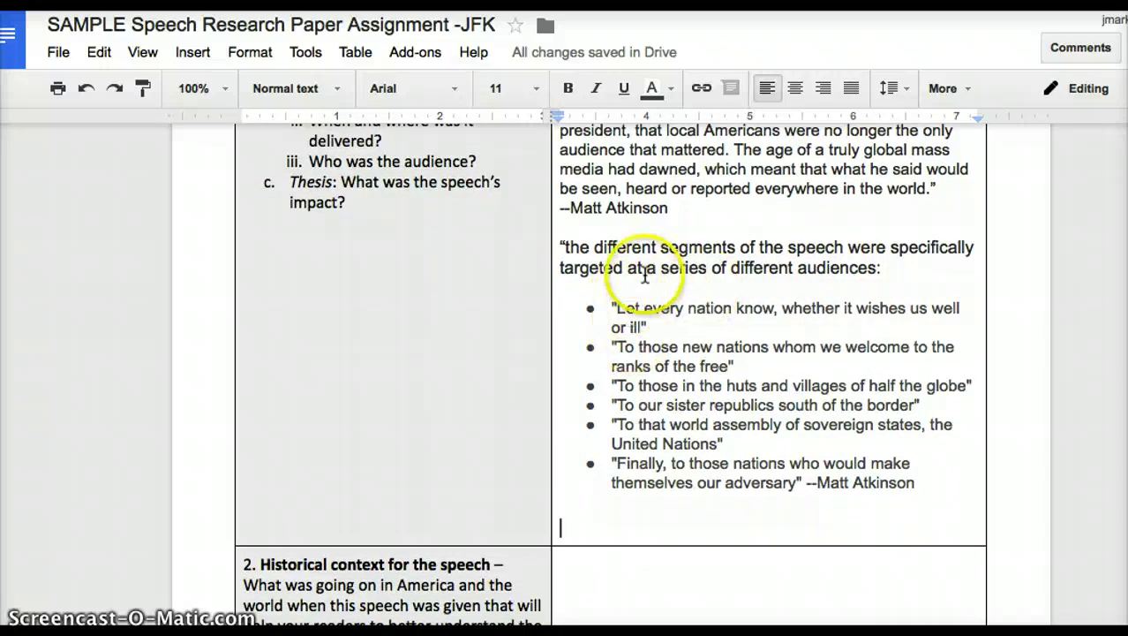
{"action": "scroll", "coordinate": [645, 269], "scroll_direction": "up", "scroll_amount": 3}
{"action": "scroll", "coordinate": [644, 273], "scroll_direction": "up", "scroll_amount": 5}
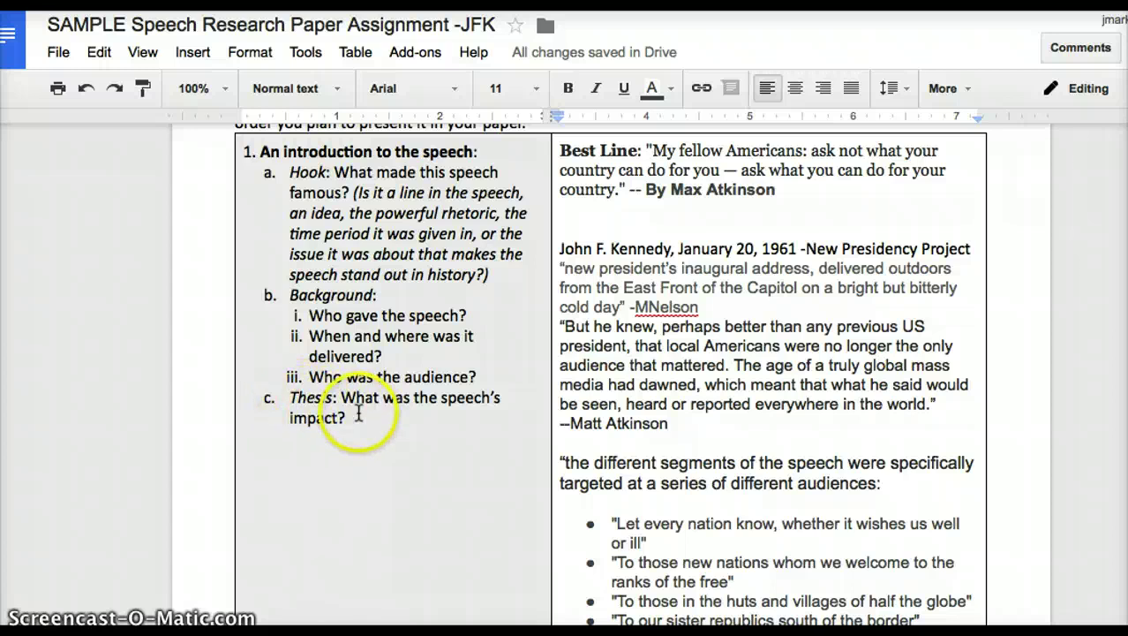
{"action": "scroll", "coordinate": [494, 416], "scroll_direction": "up", "scroll_amount": 1}
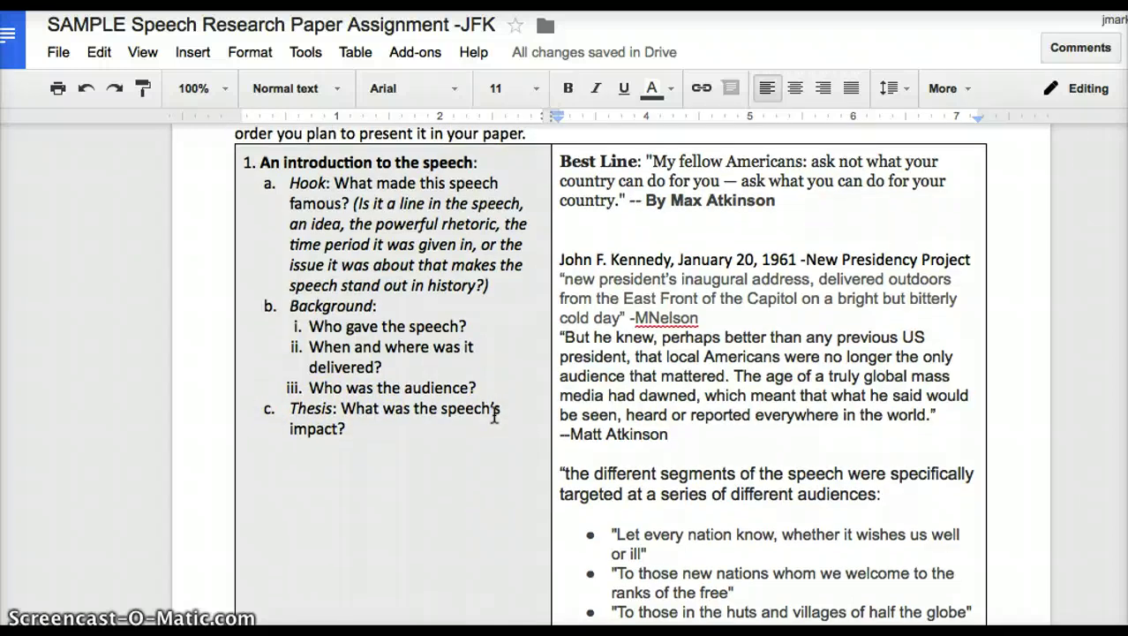
- Copy the full "My Thesis" statement from beneath the essay prompt
{"action": "scroll", "coordinate": [494, 416], "scroll_direction": "up", "scroll_amount": 10}
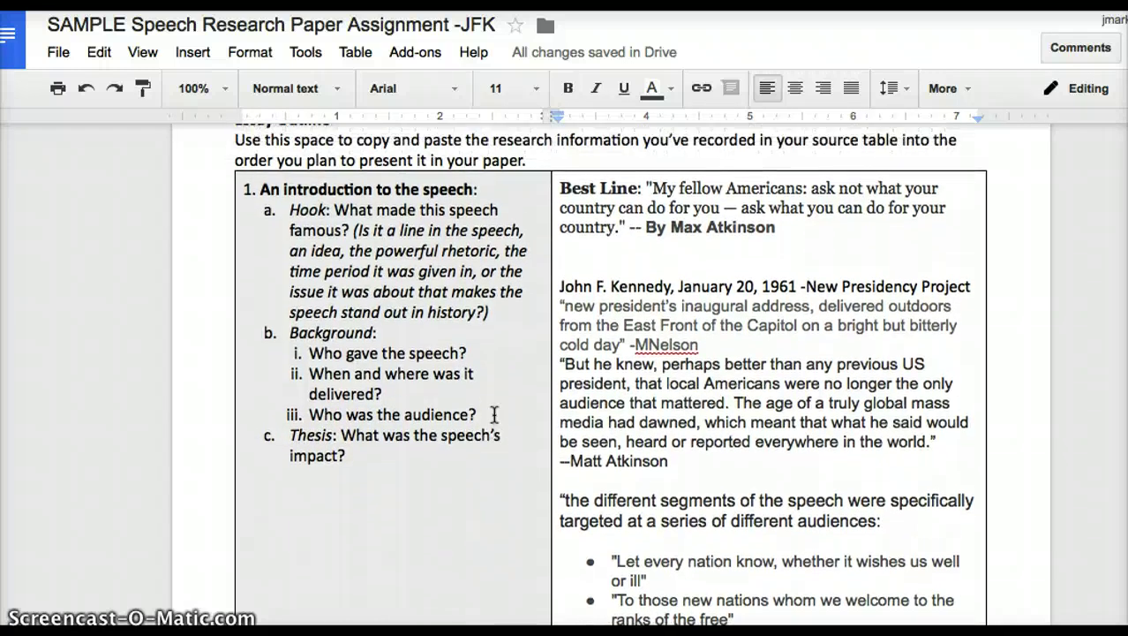
{"action": "scroll", "coordinate": [494, 416], "scroll_direction": "up", "scroll_amount": 15}
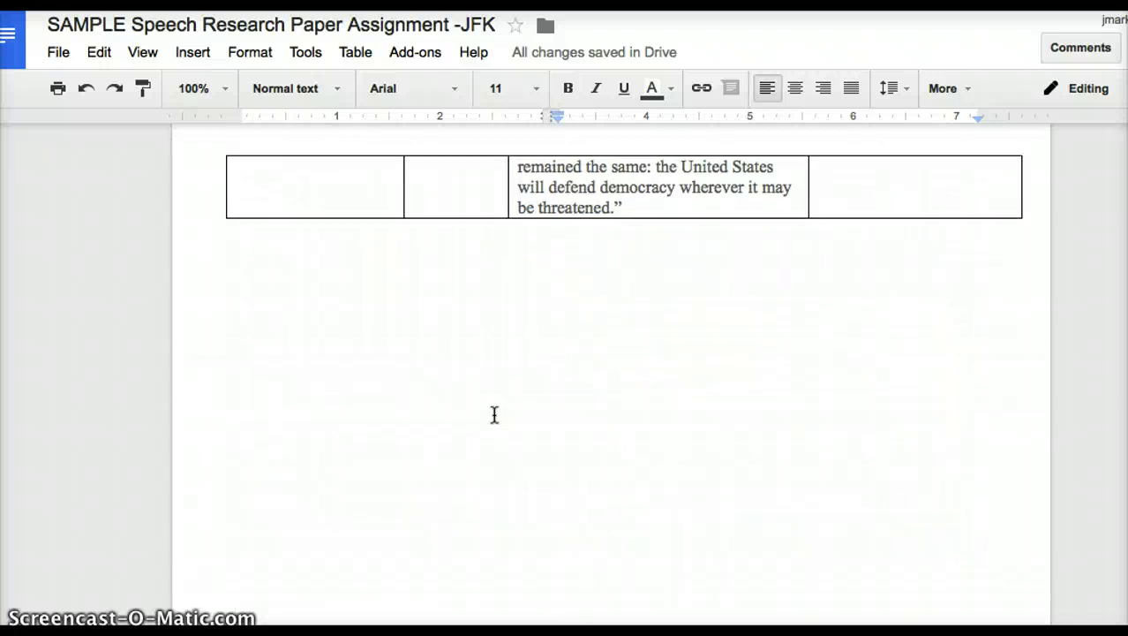
{"action": "scroll", "coordinate": [494, 416], "scroll_direction": "up", "scroll_amount": 20}
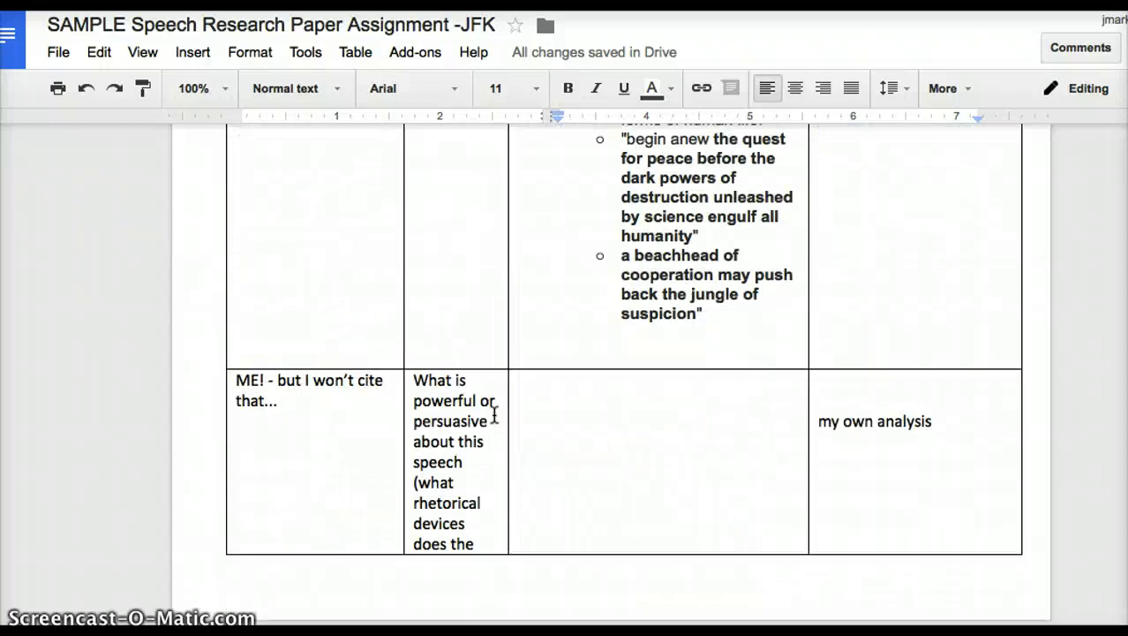
{"action": "scroll", "coordinate": [494, 416], "scroll_direction": "down", "scroll_amount": 4}
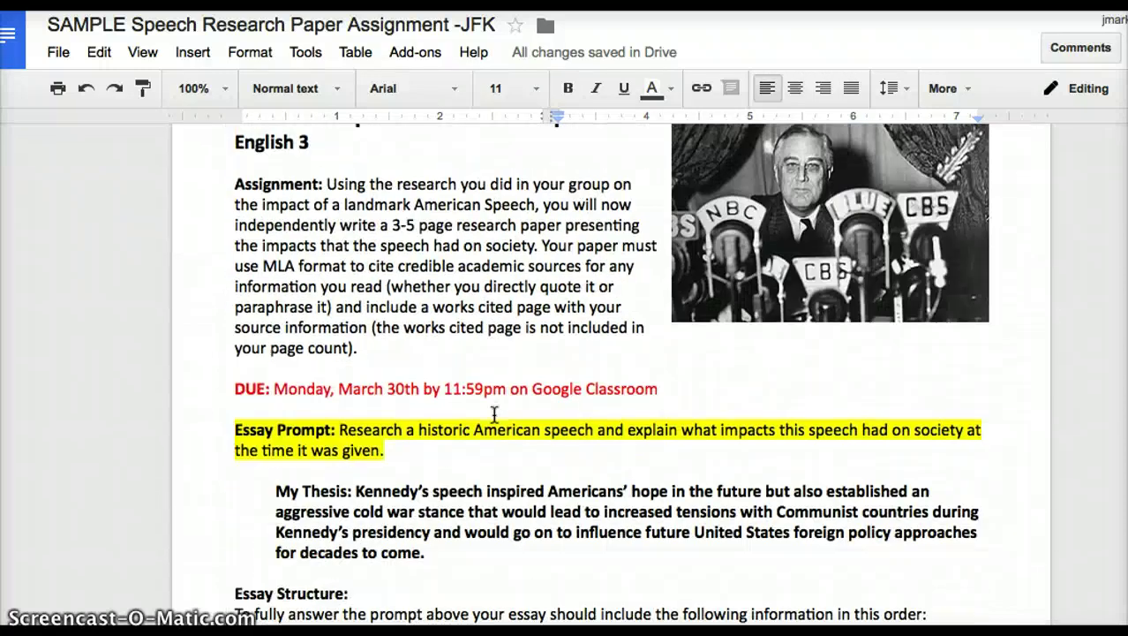
{"action": "left_click", "coordinate": [431, 470]}
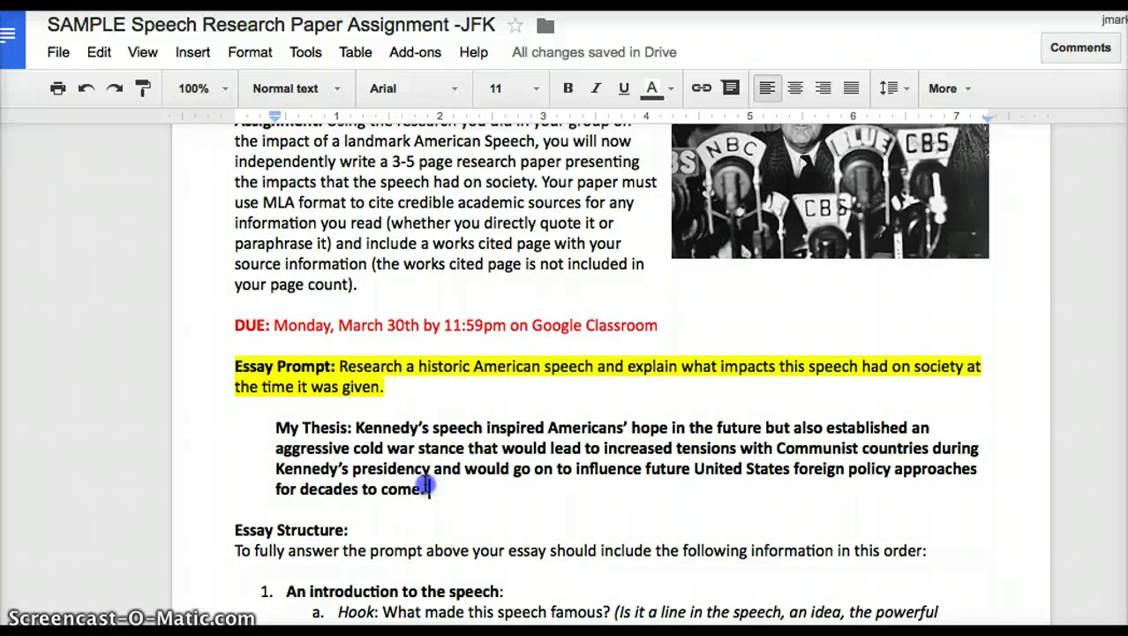
{"action": "left_click_drag", "start_coordinate": [426, 487], "coordinate": [282, 426]}
{"action": "key", "text": "ctrl+c"}
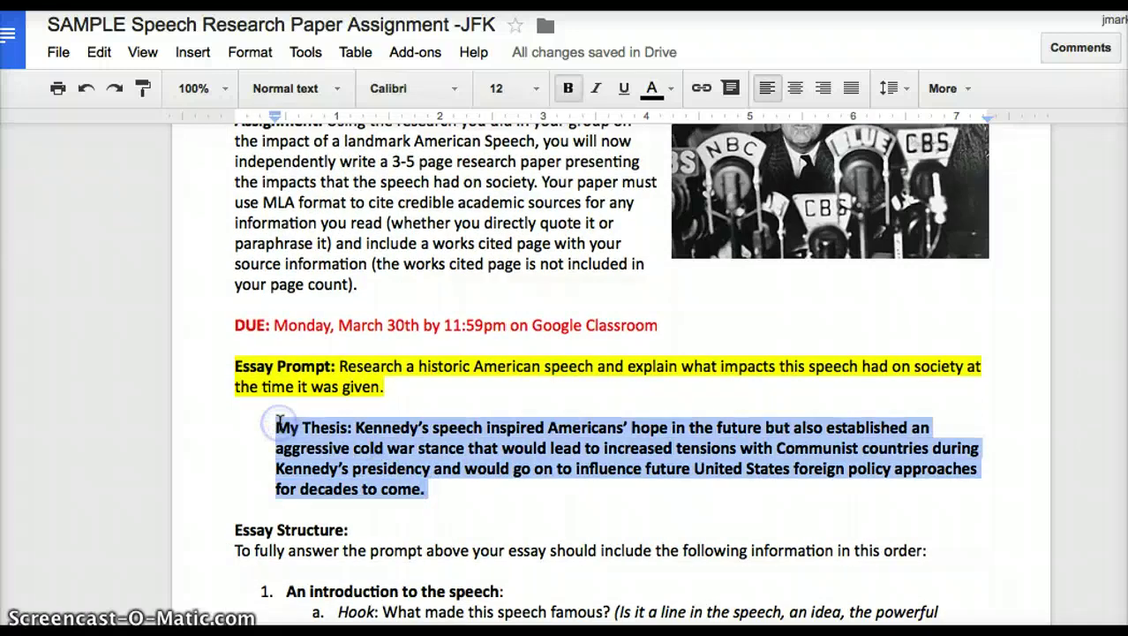
- Paste the thesis statement below the audience quotes in the outline's introduction cell and check the completed section
{"action": "scroll", "coordinate": [279, 422], "scroll_direction": "down", "scroll_amount": 20}
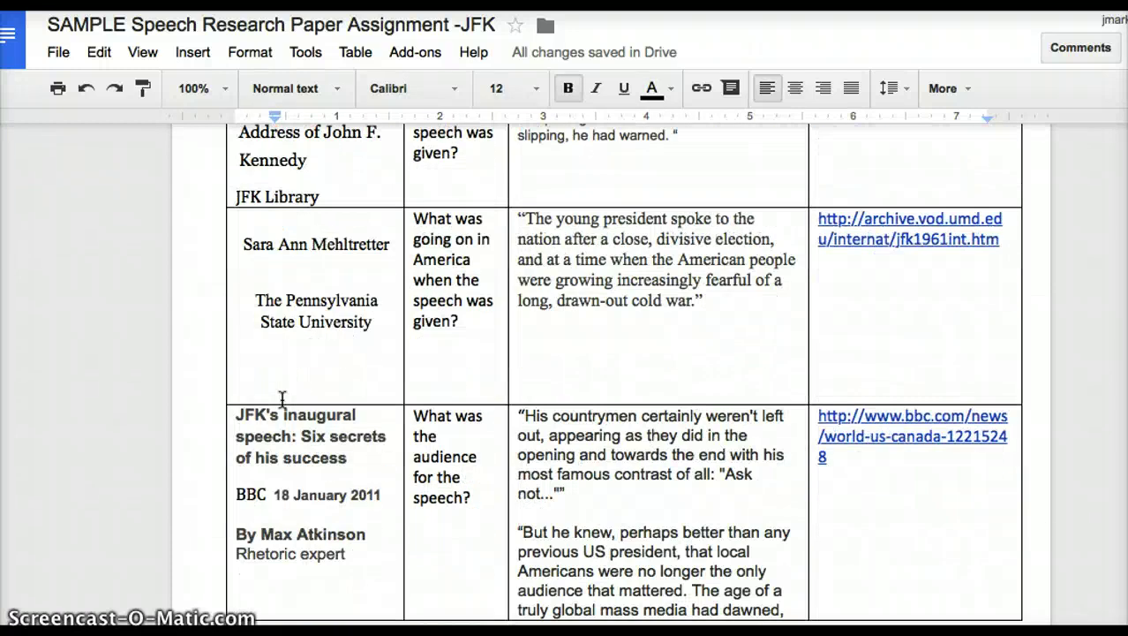
{"action": "scroll", "coordinate": [282, 399], "scroll_direction": "down", "scroll_amount": 15}
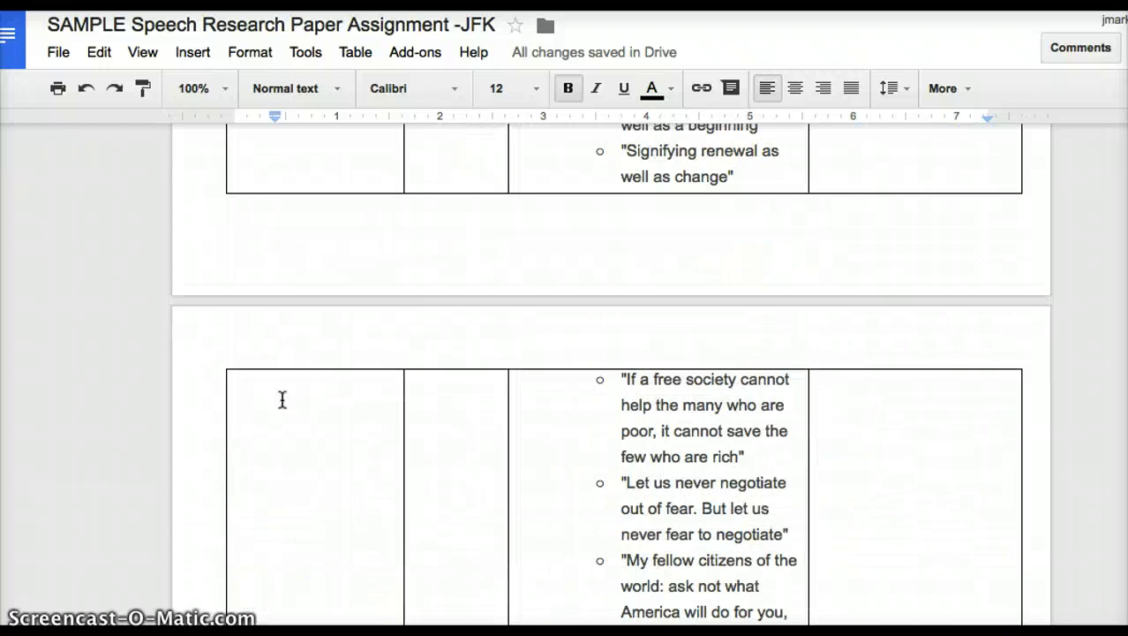
{"action": "scroll", "coordinate": [281, 399], "scroll_direction": "down", "scroll_amount": 5}
{"action": "scroll", "coordinate": [282, 399], "scroll_direction": "up", "scroll_amount": 15}
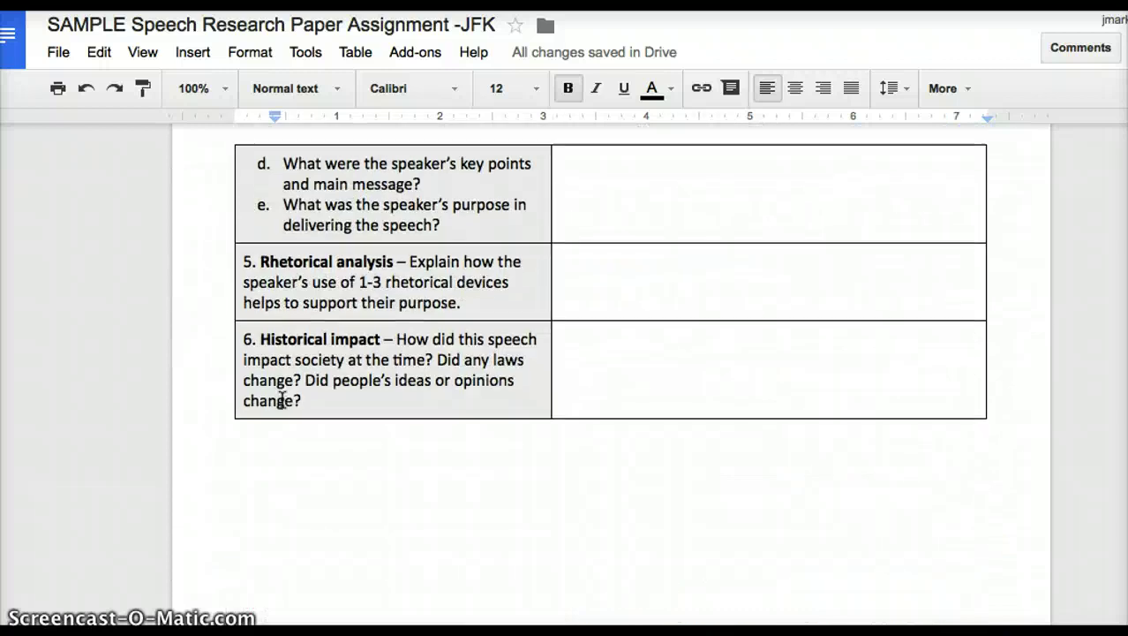
{"action": "scroll", "coordinate": [282, 400], "scroll_direction": "up", "scroll_amount": 1}
{"action": "left_click", "coordinate": [524, 450]}
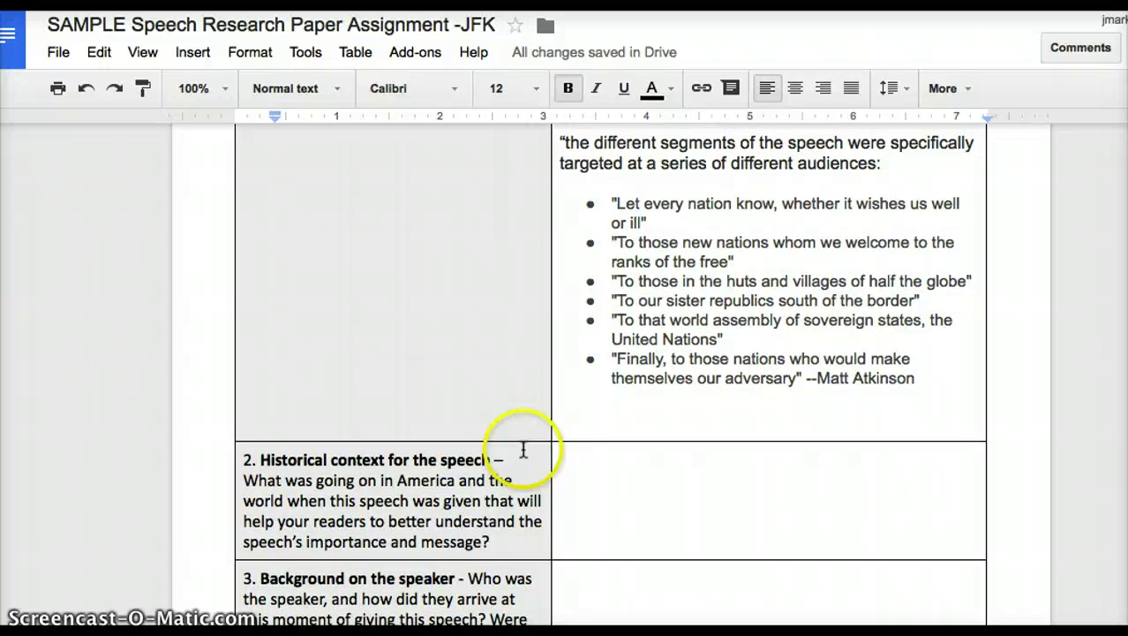
{"action": "left_click", "coordinate": [589, 431]}
{"action": "key", "text": "ctrl+v"}
{"action": "scroll", "coordinate": [597, 453], "scroll_direction": "up", "scroll_amount": 3}
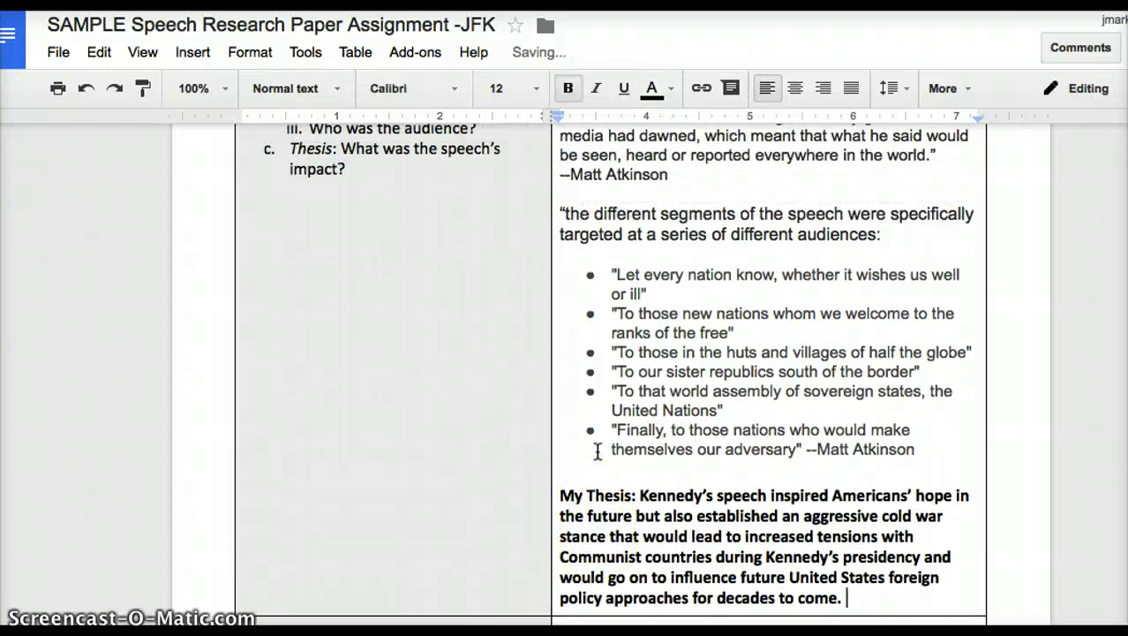
{"action": "scroll", "coordinate": [598, 452], "scroll_direction": "up", "scroll_amount": 1}
{"action": "left_click", "coordinate": [743, 310]}
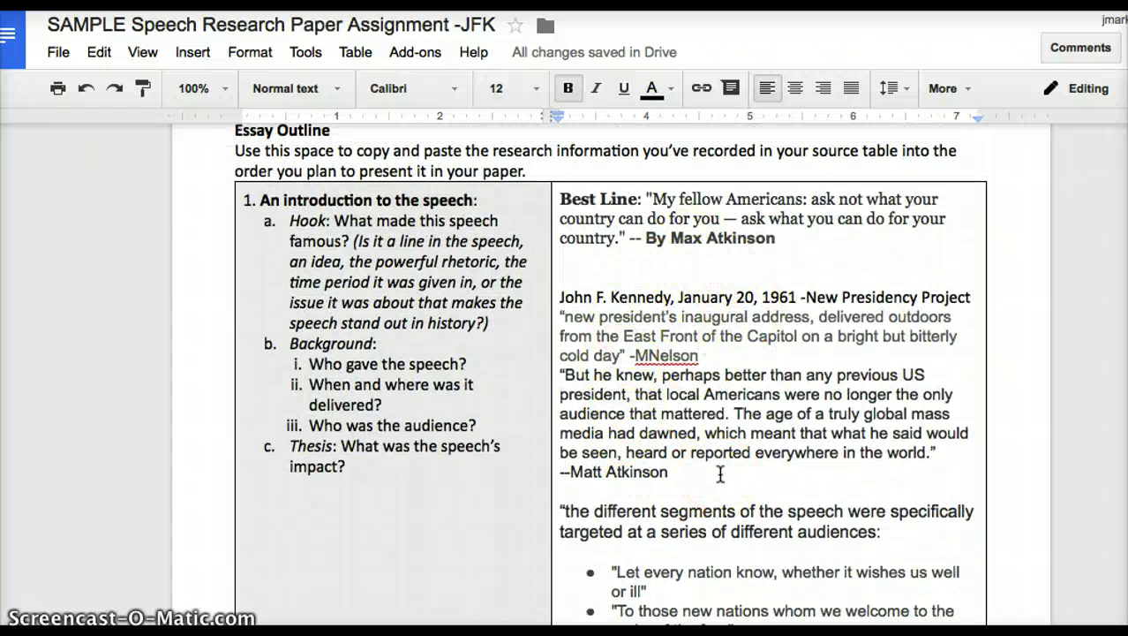
{"action": "scroll", "coordinate": [721, 474], "scroll_direction": "down", "scroll_amount": 4}
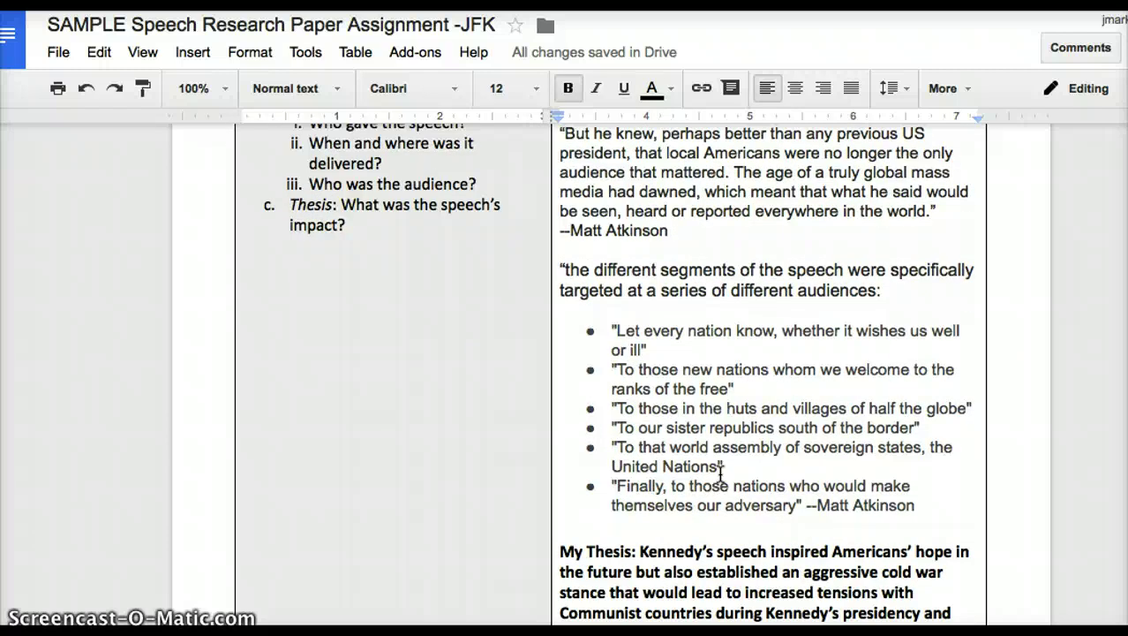
{"action": "scroll", "coordinate": [721, 474], "scroll_direction": "down", "scroll_amount": 2}
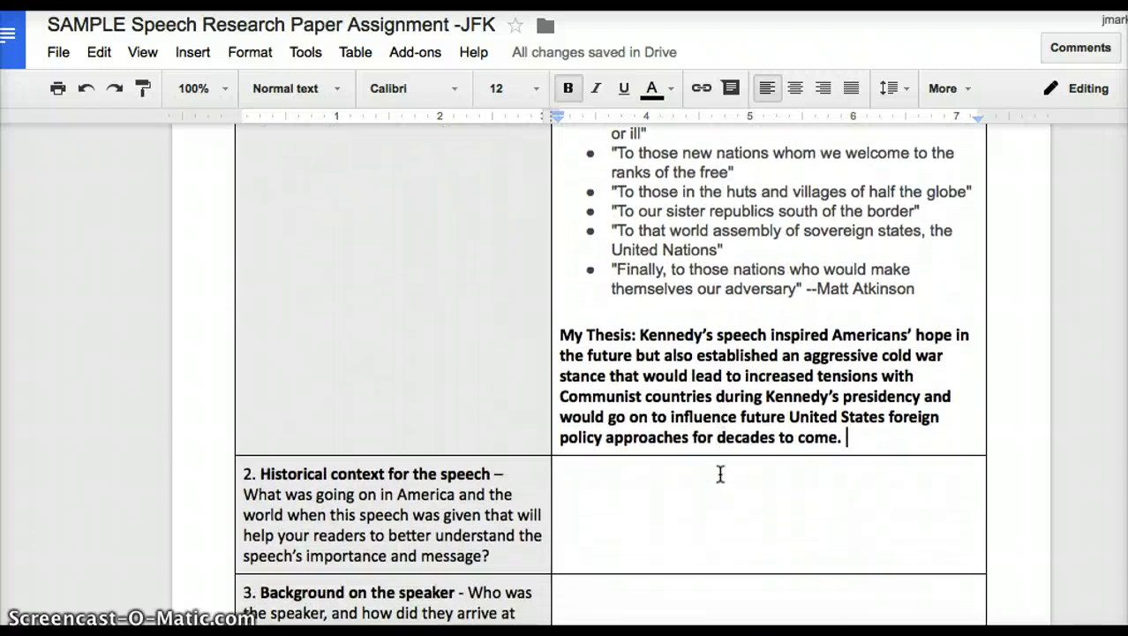
- Search the source table for entries on what was going on in America, matching the outline's historical context question
{"action": "left_click", "coordinate": [579, 441]}
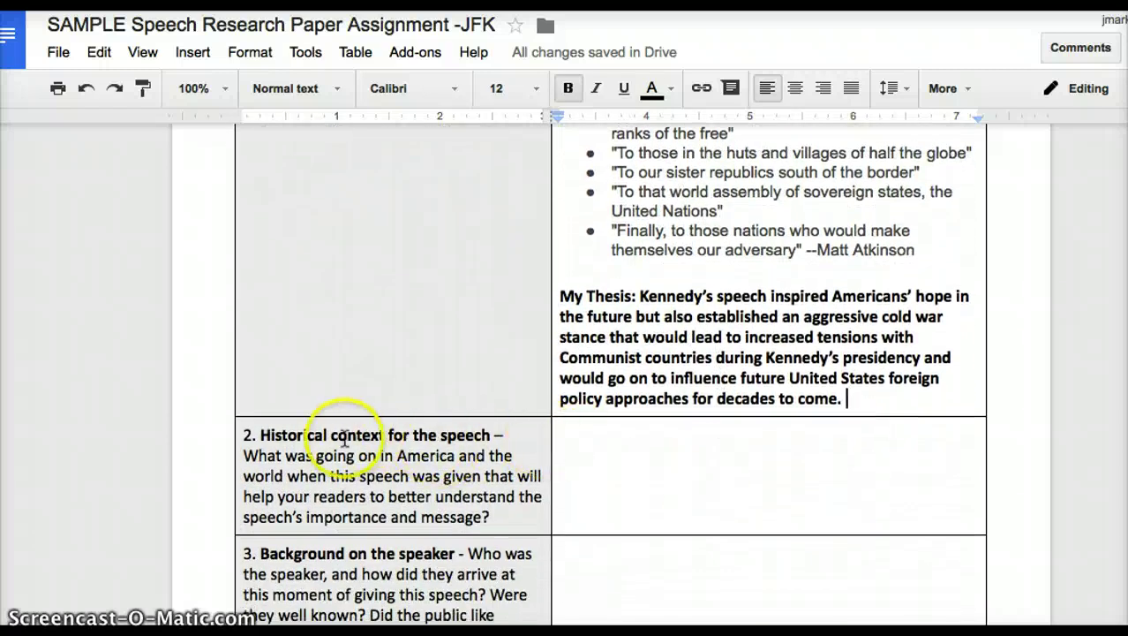
{"action": "scroll", "coordinate": [607, 358], "scroll_direction": "up", "scroll_amount": 12}
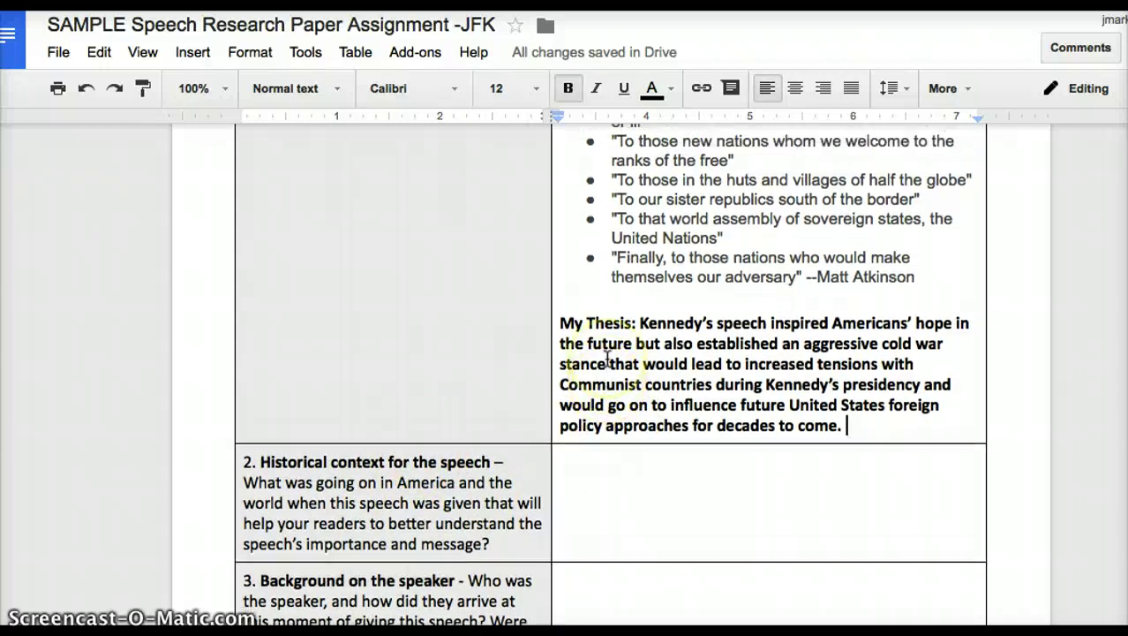
{"action": "scroll", "coordinate": [608, 358], "scroll_direction": "up", "scroll_amount": 5}
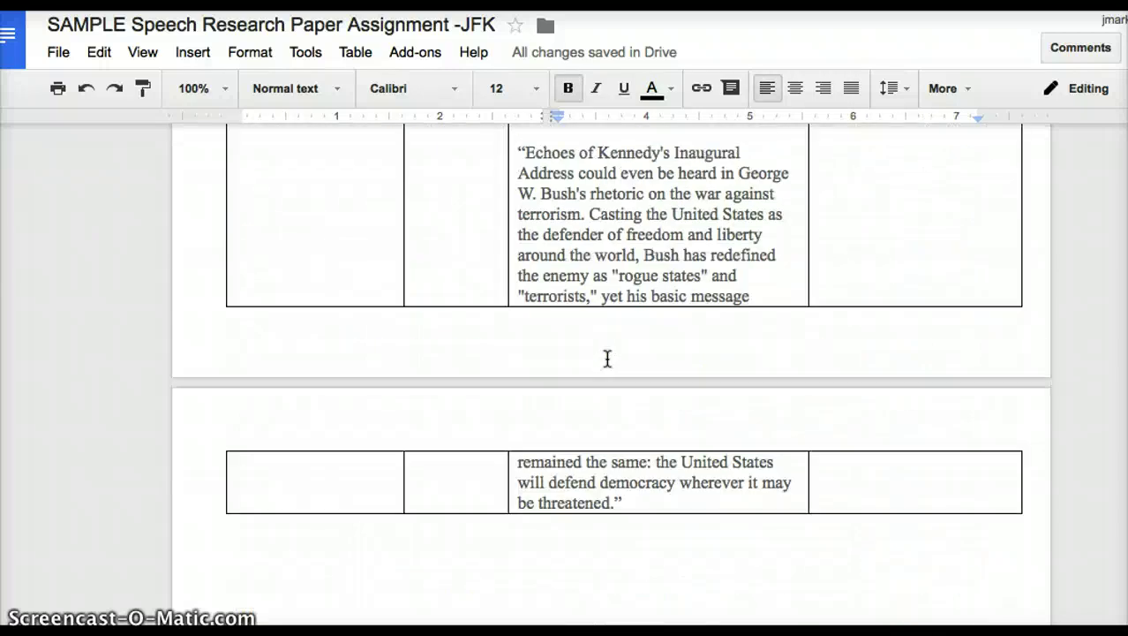
{"action": "scroll", "coordinate": [607, 358], "scroll_direction": "up", "scroll_amount": 10}
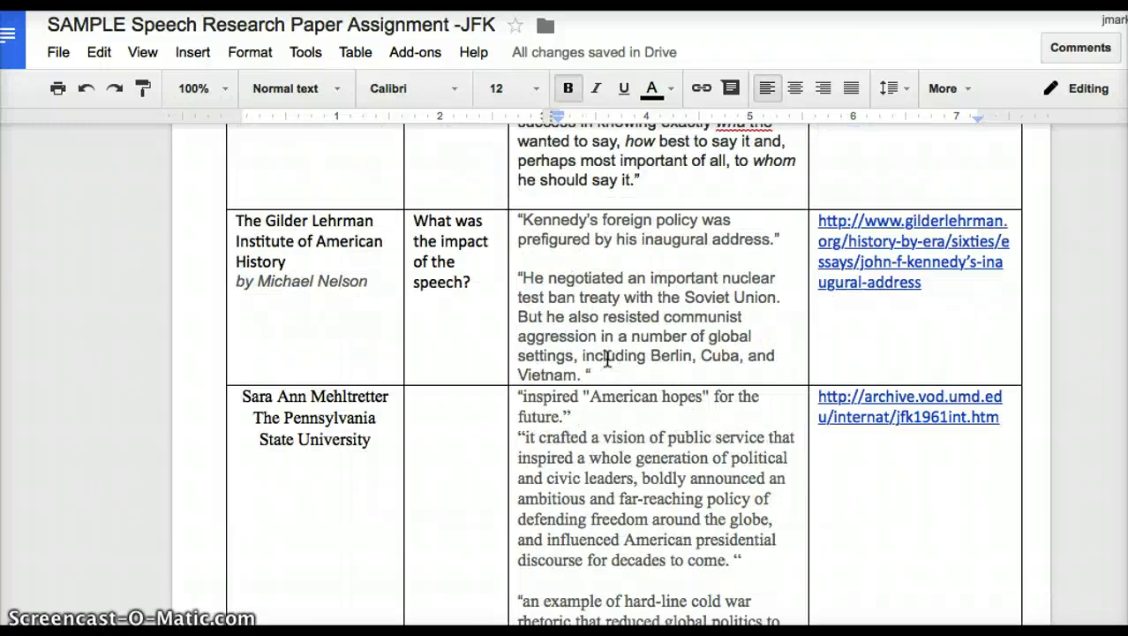
{"action": "scroll", "coordinate": [608, 358], "scroll_direction": "up", "scroll_amount": 10}
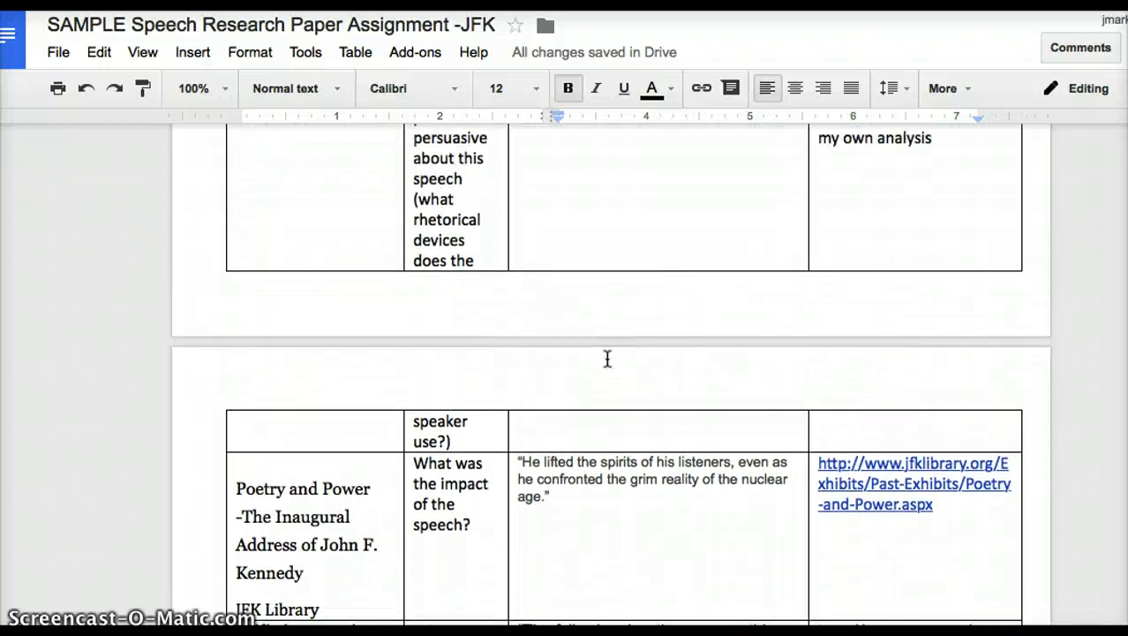
{"action": "scroll", "coordinate": [608, 357], "scroll_direction": "up", "scroll_amount": 10}
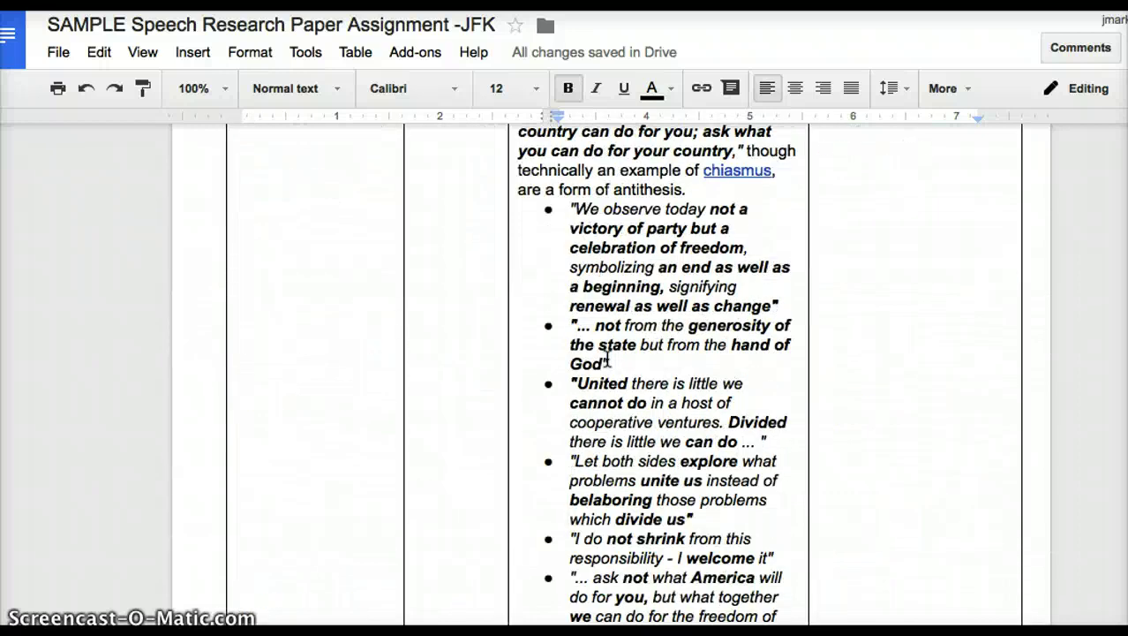
{"action": "scroll", "coordinate": [608, 358], "scroll_direction": "up", "scroll_amount": 10}
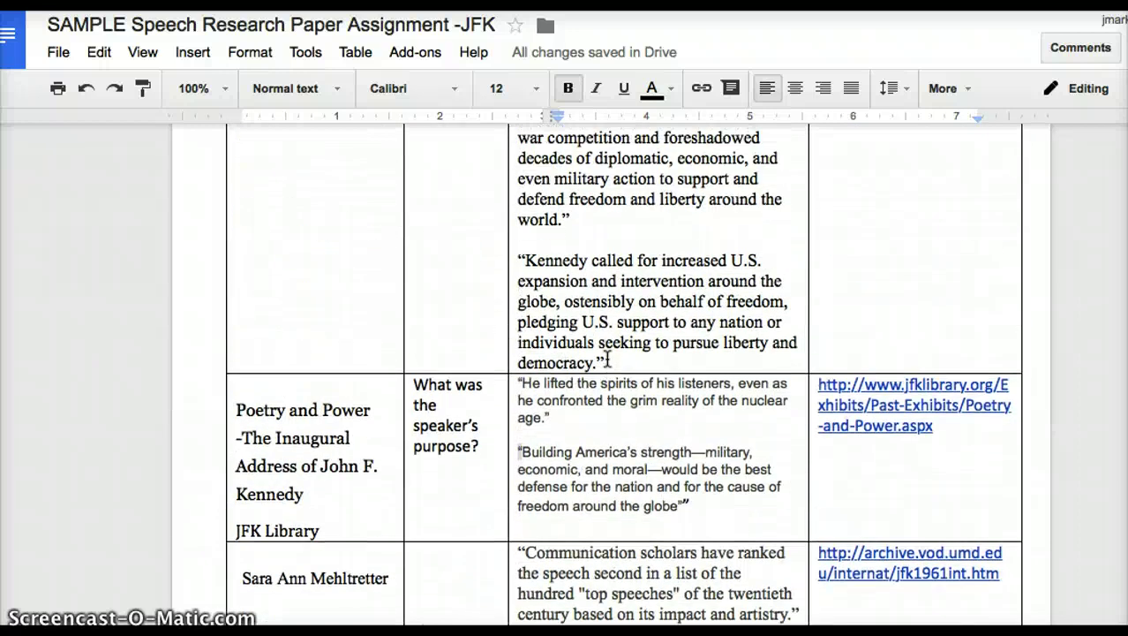
{"action": "scroll", "coordinate": [608, 357], "scroll_direction": "up", "scroll_amount": 10}
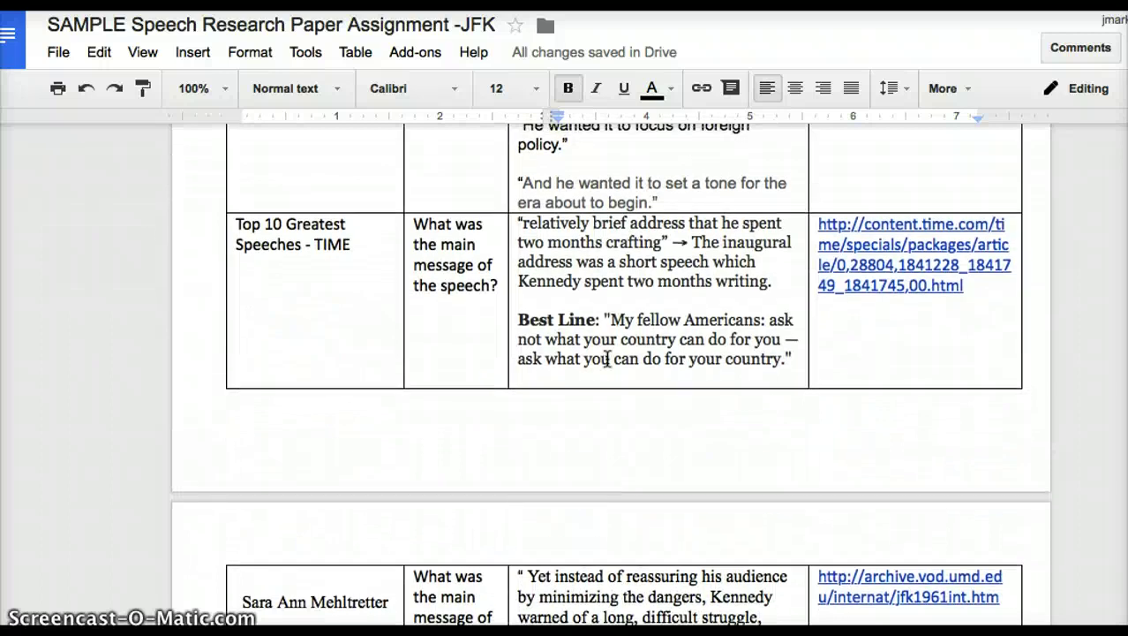
{"action": "scroll", "coordinate": [608, 358], "scroll_direction": "up", "scroll_amount": 10}
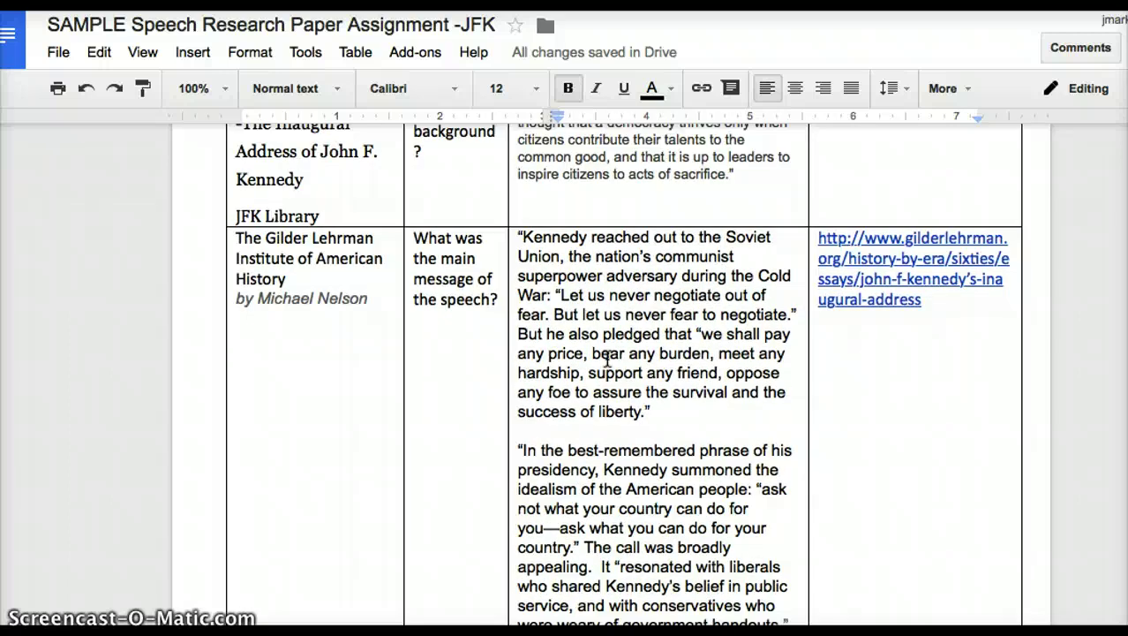
{"action": "scroll", "coordinate": [607, 358], "scroll_direction": "up", "scroll_amount": 10}
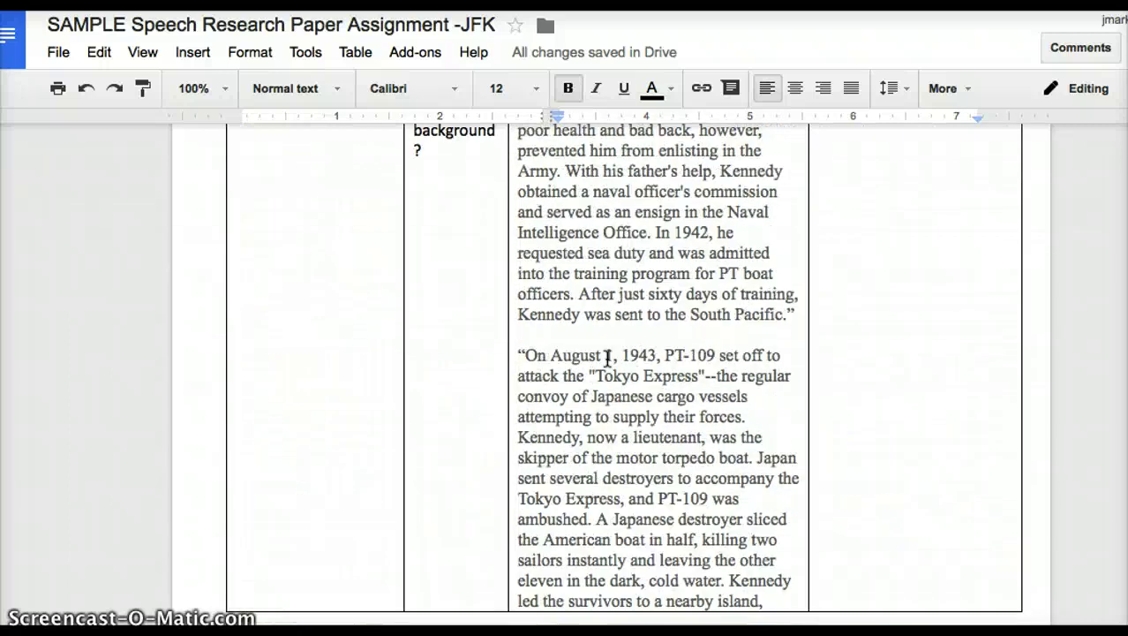
{"action": "scroll", "coordinate": [608, 357], "scroll_direction": "up", "scroll_amount": 10}
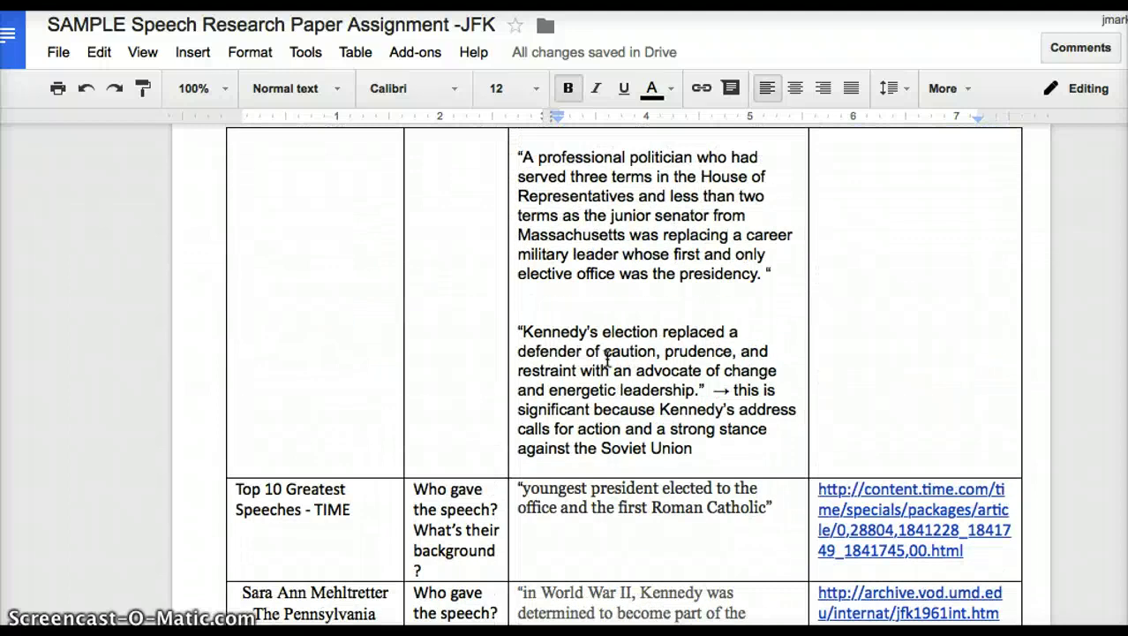
{"action": "scroll", "coordinate": [607, 358], "scroll_direction": "up", "scroll_amount": 8}
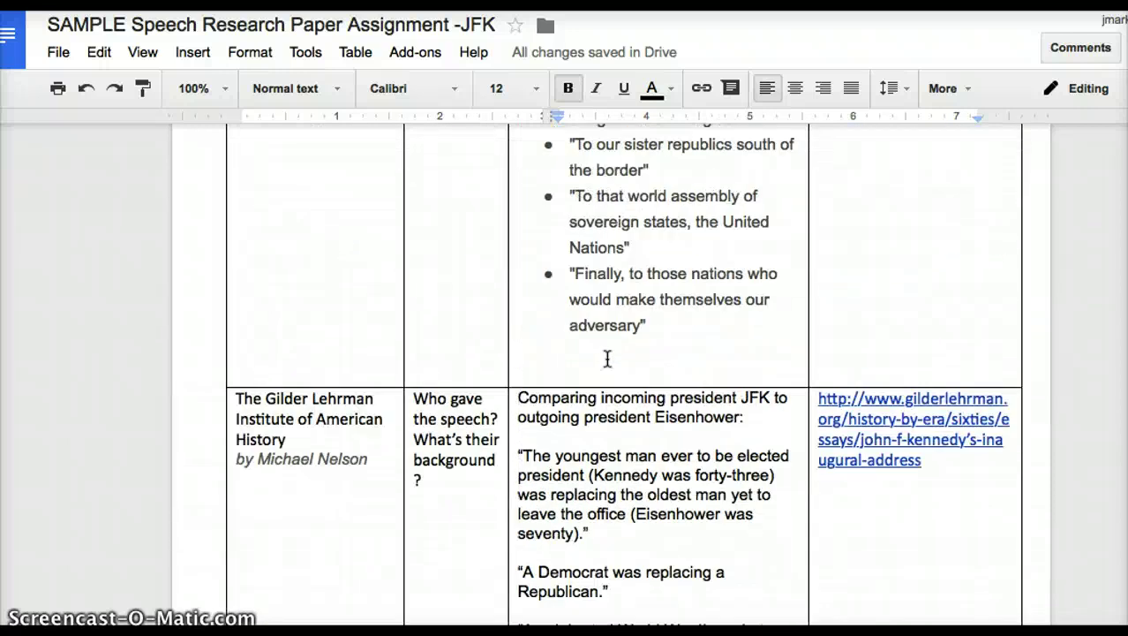
{"action": "scroll", "coordinate": [607, 358], "scroll_direction": "up", "scroll_amount": 10}
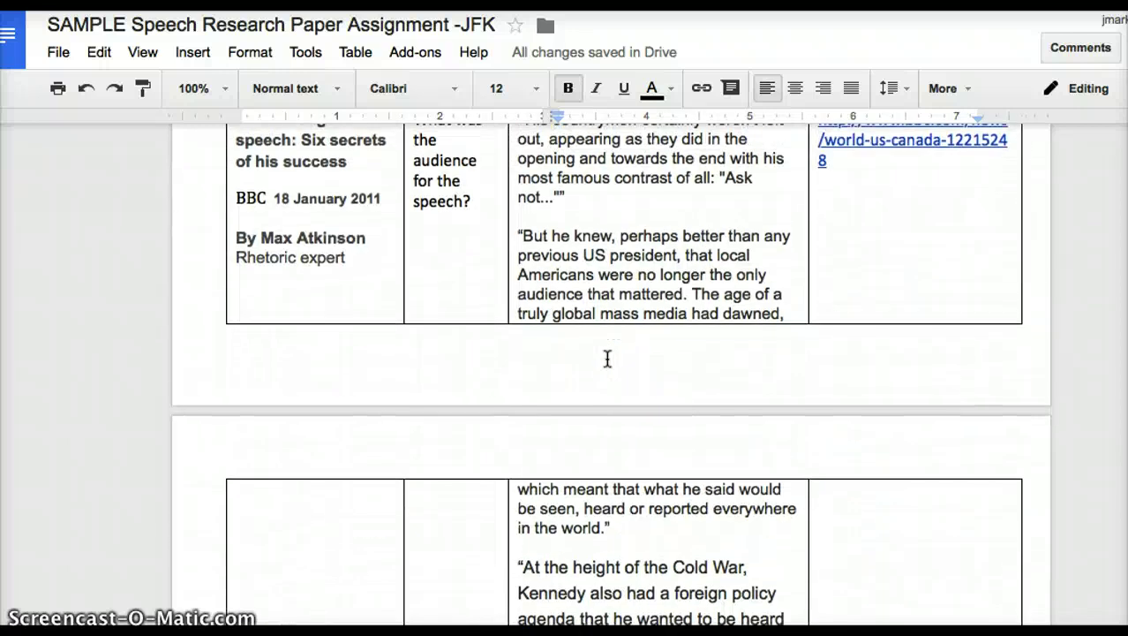
{"action": "scroll", "coordinate": [608, 357], "scroll_direction": "up", "scroll_amount": 6}
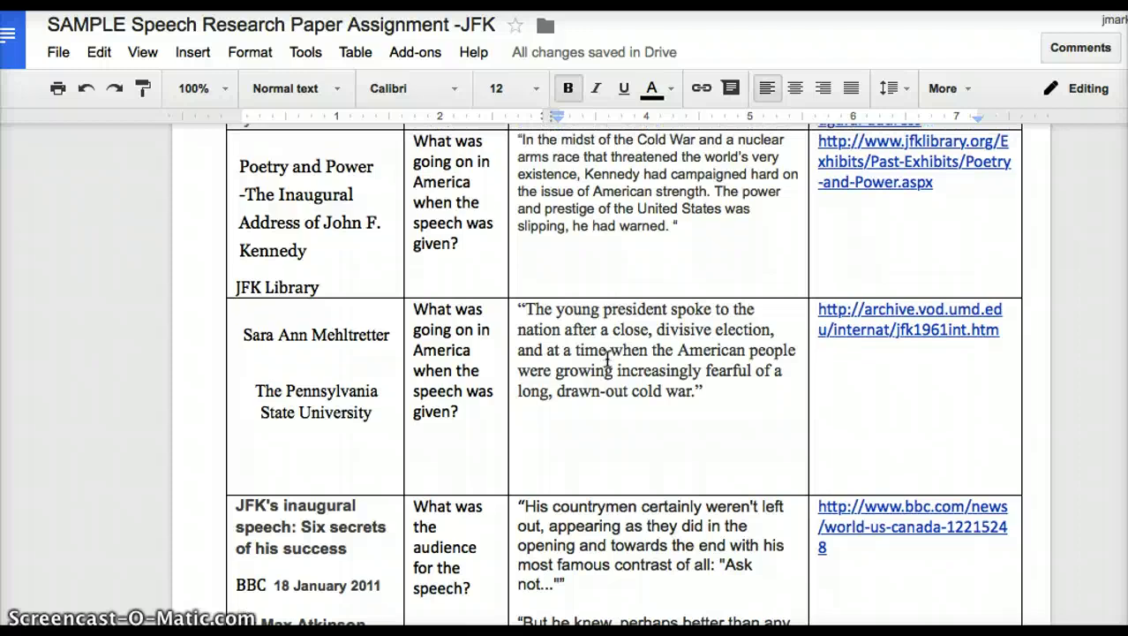
{"action": "left_click", "coordinate": [567, 388]}
{"action": "scroll", "coordinate": [569, 379], "scroll_direction": "up", "scroll_amount": 1}
{"action": "scroll", "coordinate": [570, 380], "scroll_direction": "down", "scroll_amount": 1}
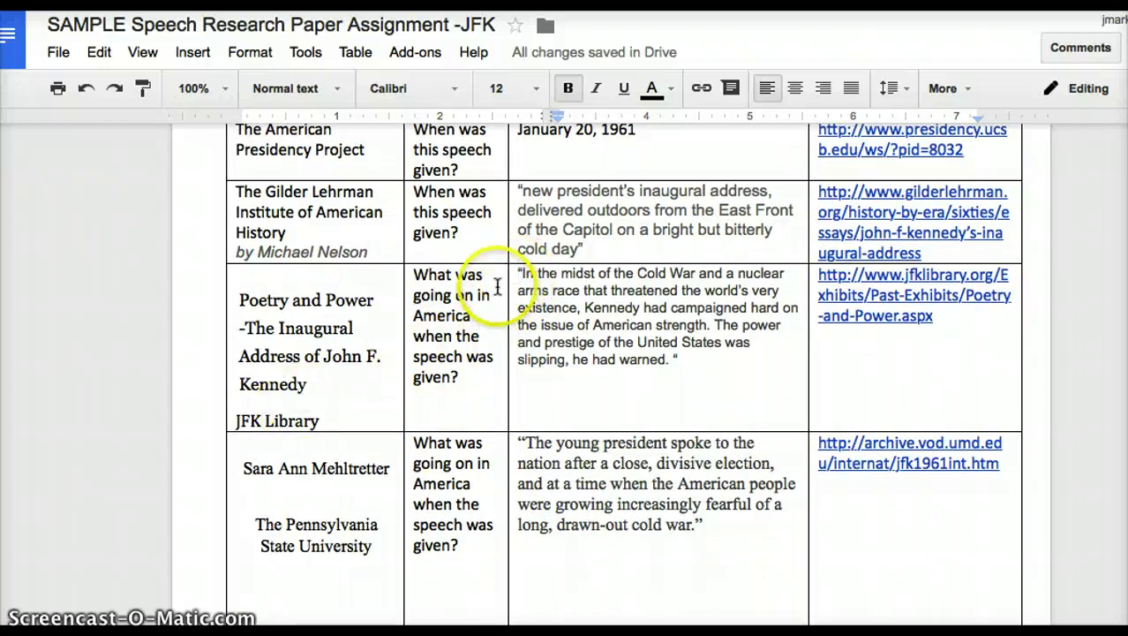
- Copy the JFK Library quote about the Cold War and nuclear arms race into the outline's Historical context cell and credit it "--JFK Library"
{"action": "left_click_drag", "start_coordinate": [519, 274], "coordinate": [700, 360]}
{"action": "key", "text": "ctrl+c"}
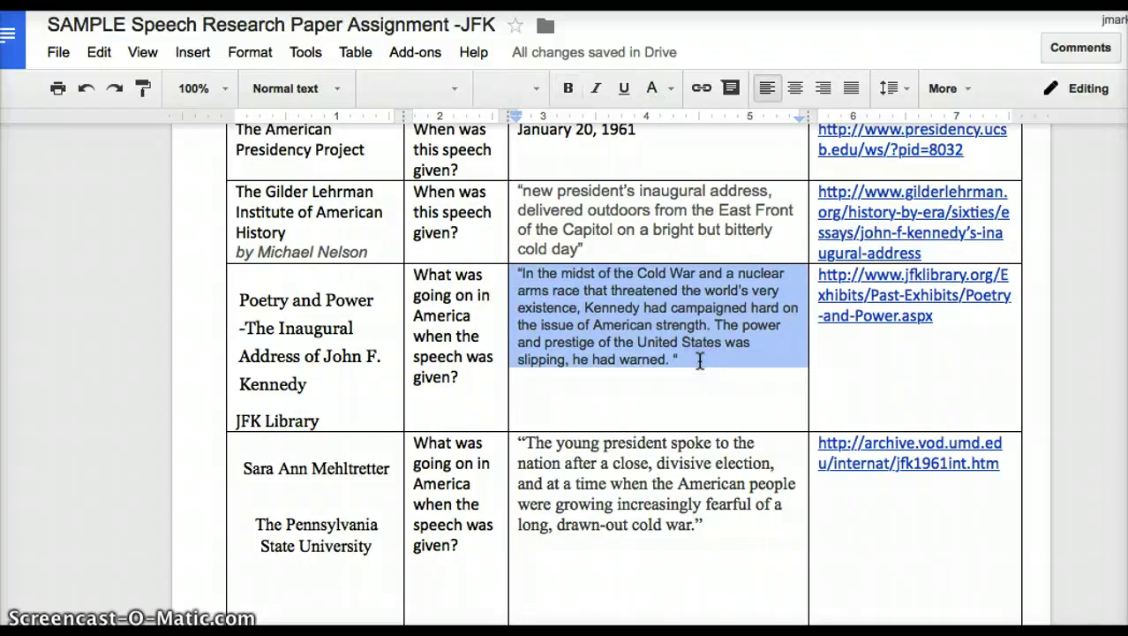
{"action": "scroll", "coordinate": [699, 360], "scroll_direction": "down", "scroll_amount": 3}
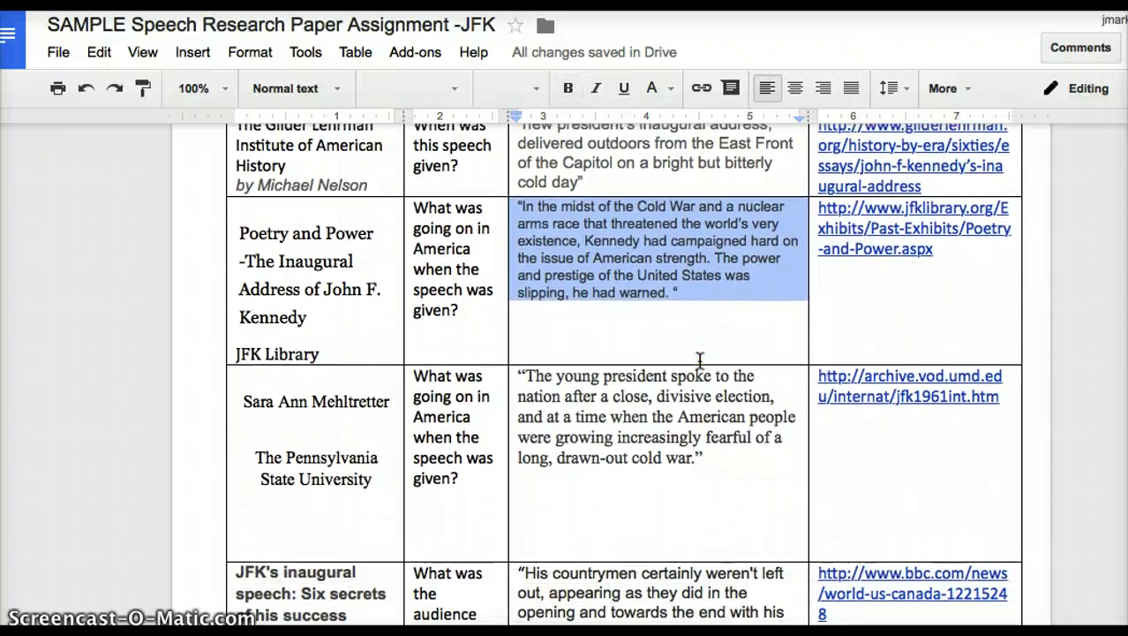
{"action": "scroll", "coordinate": [699, 360], "scroll_direction": "down", "scroll_amount": 15}
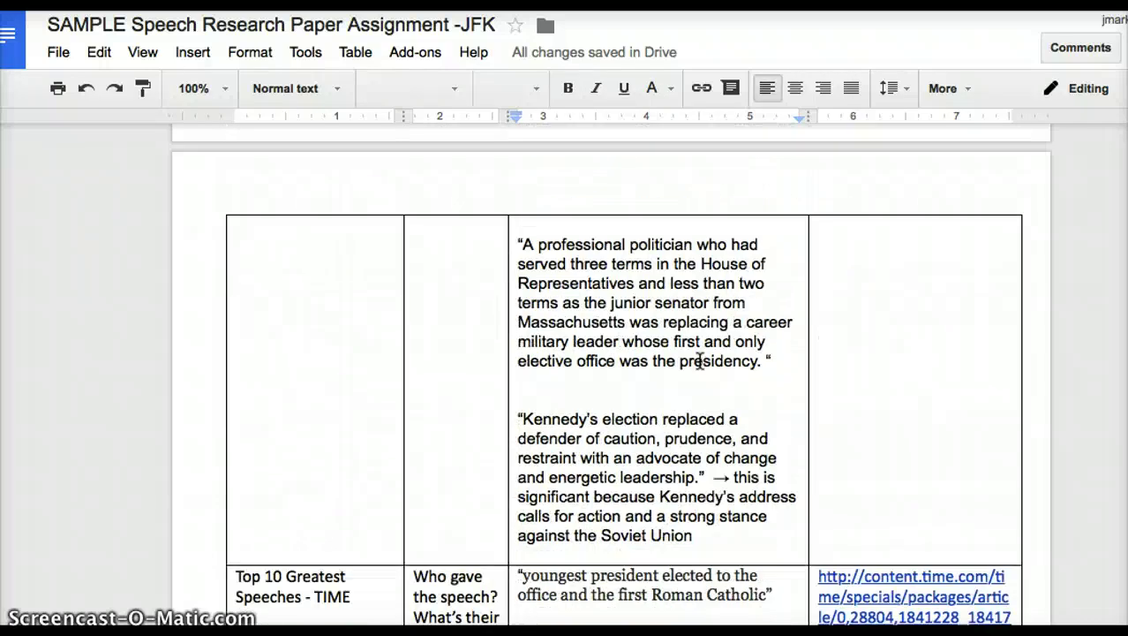
{"action": "scroll", "coordinate": [699, 361], "scroll_direction": "down", "scroll_amount": 20}
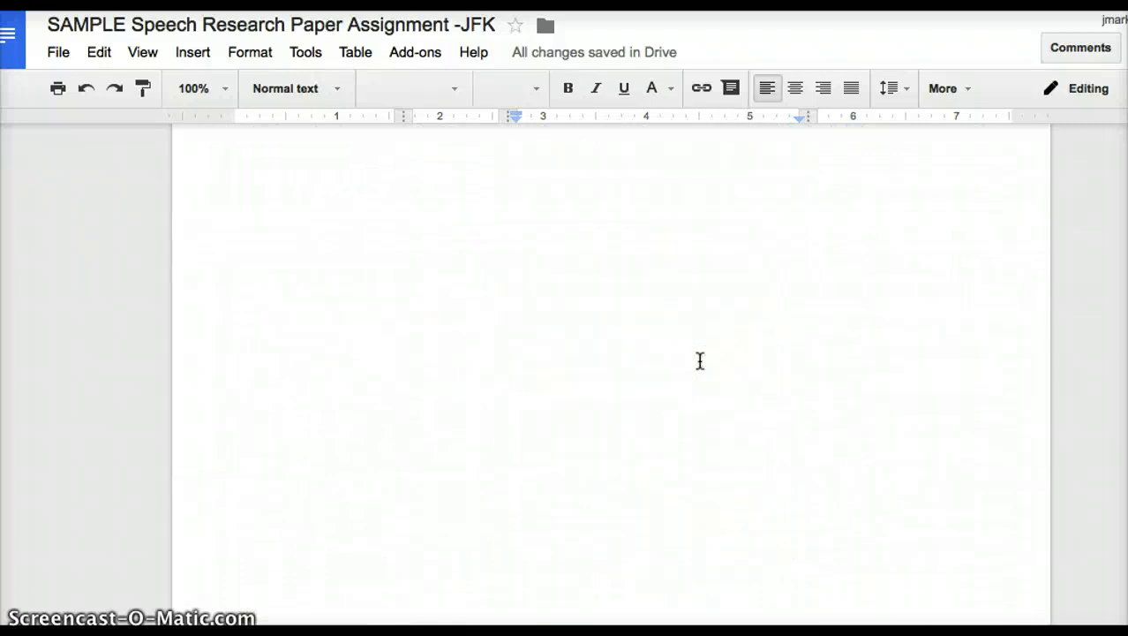
{"action": "scroll", "coordinate": [700, 360], "scroll_direction": "up", "scroll_amount": 10}
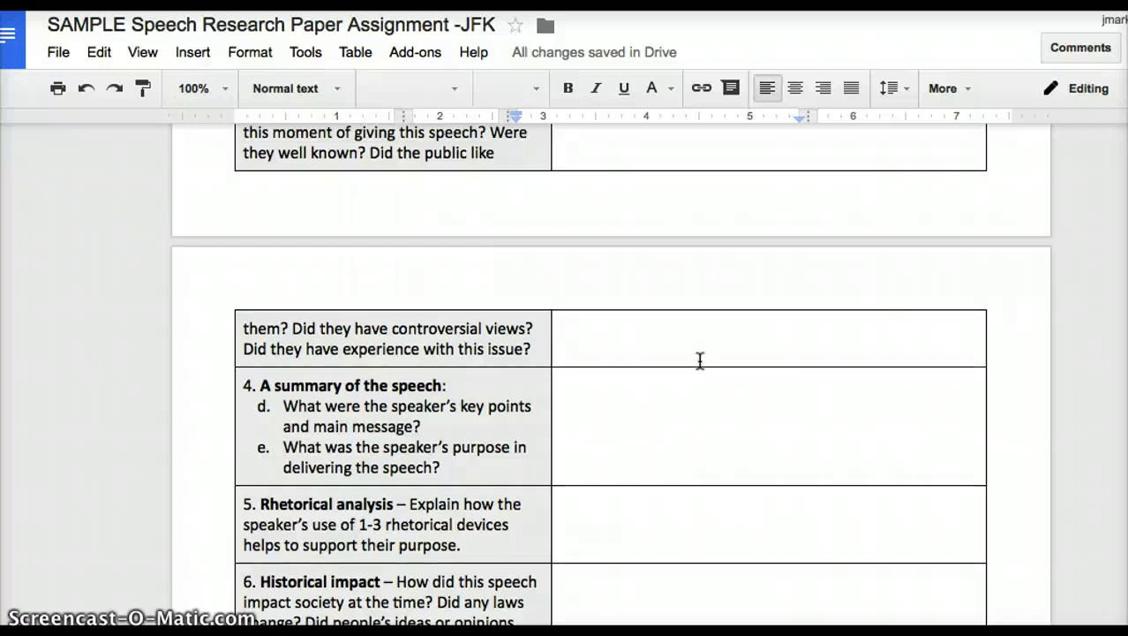
{"action": "scroll", "coordinate": [699, 360], "scroll_direction": "up", "scroll_amount": 5}
{"action": "left_click", "coordinate": [643, 306]}
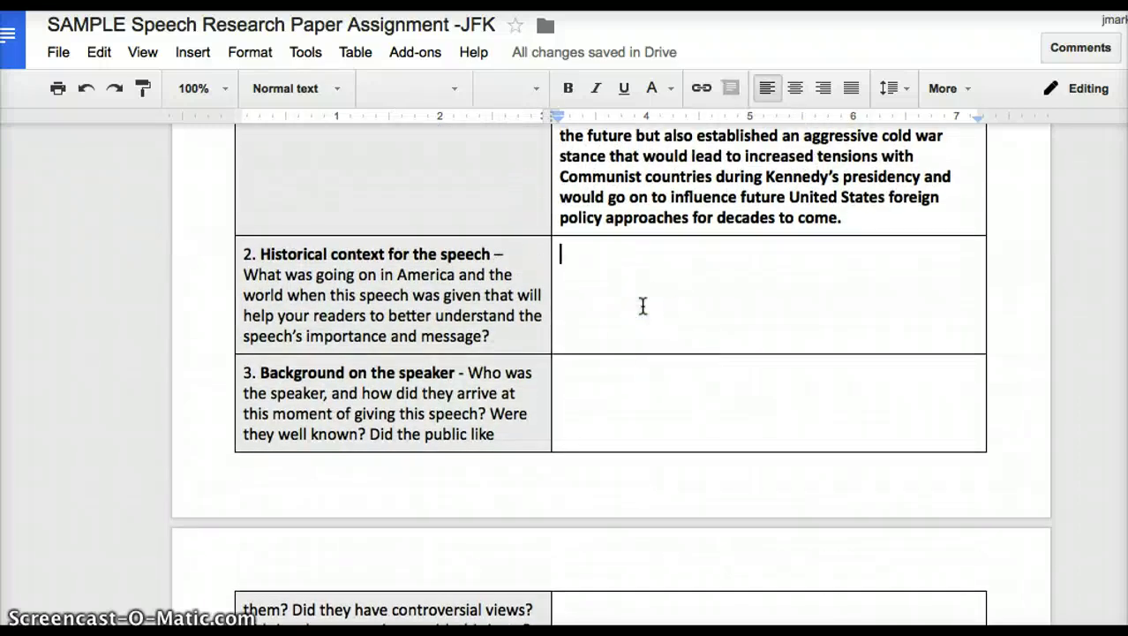
{"action": "key", "text": "ctrl+v"}
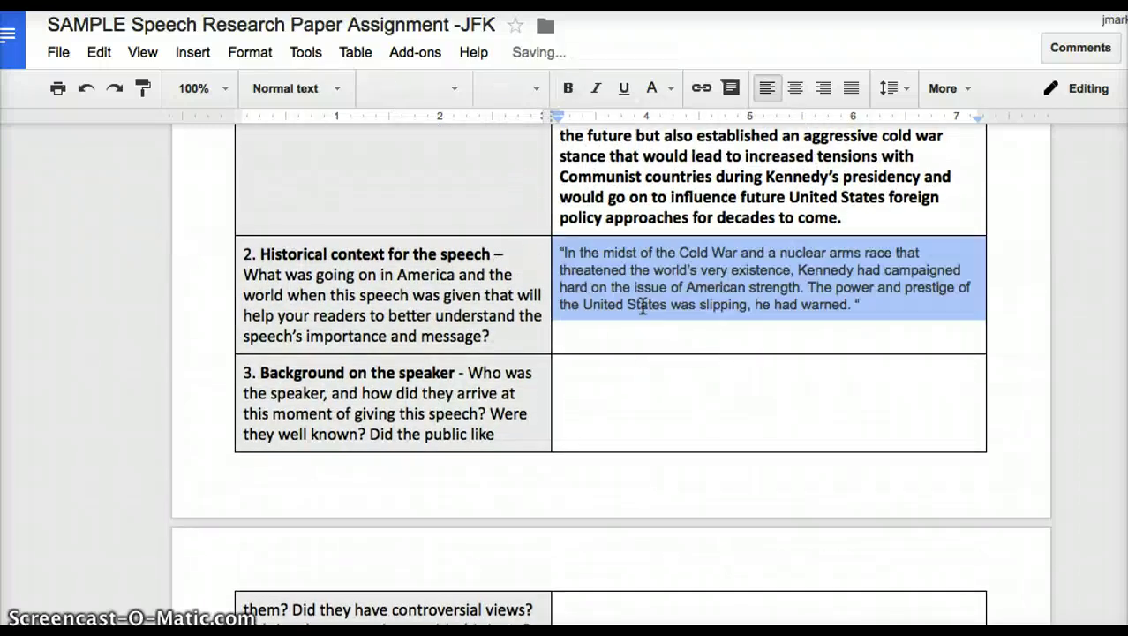
{"action": "left_click", "coordinate": [887, 302]}
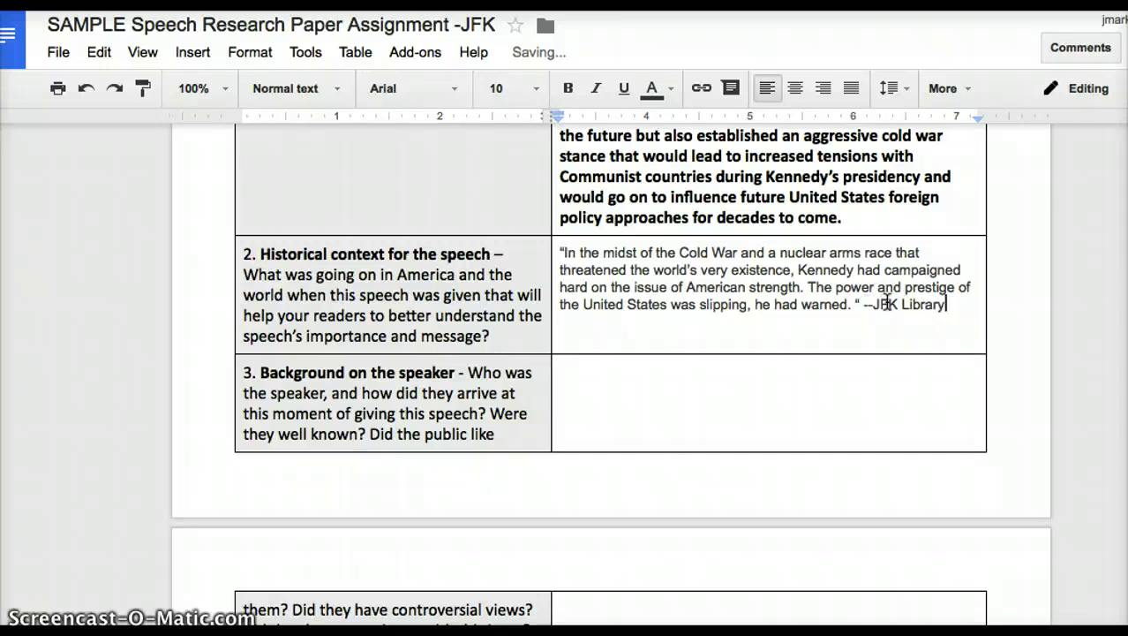
- Look through the source table again for another quote on what was going on in America when the speech was given
{"action": "scroll", "coordinate": [824, 311], "scroll_direction": "up", "scroll_amount": 15}
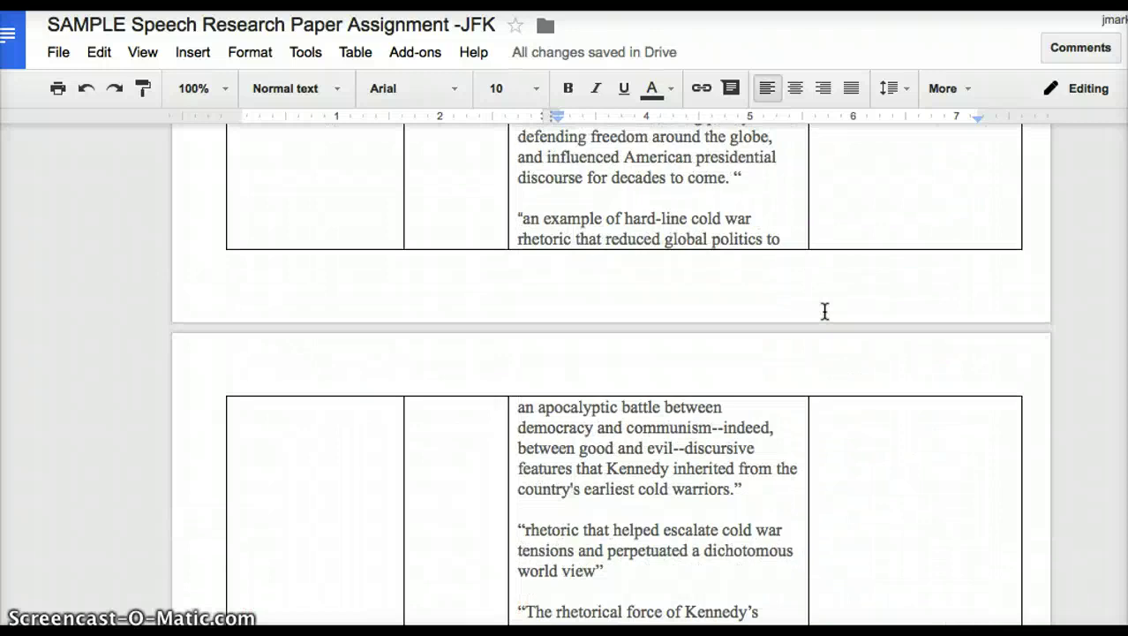
{"action": "scroll", "coordinate": [824, 311], "scroll_direction": "up", "scroll_amount": 20}
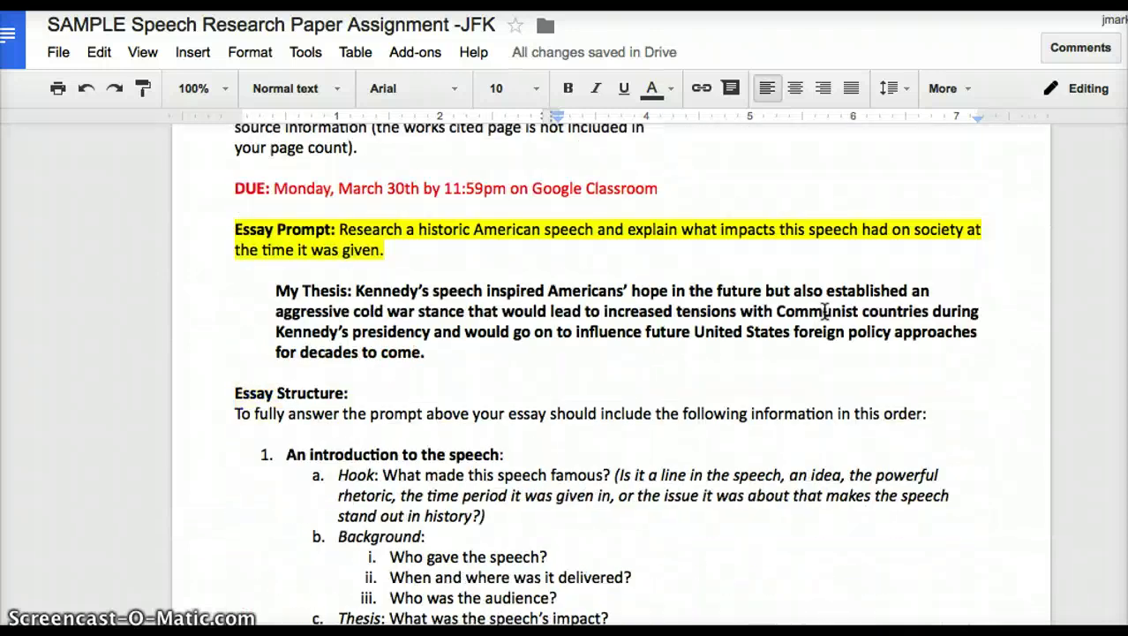
{"action": "scroll", "coordinate": [825, 311], "scroll_direction": "down", "scroll_amount": 20}
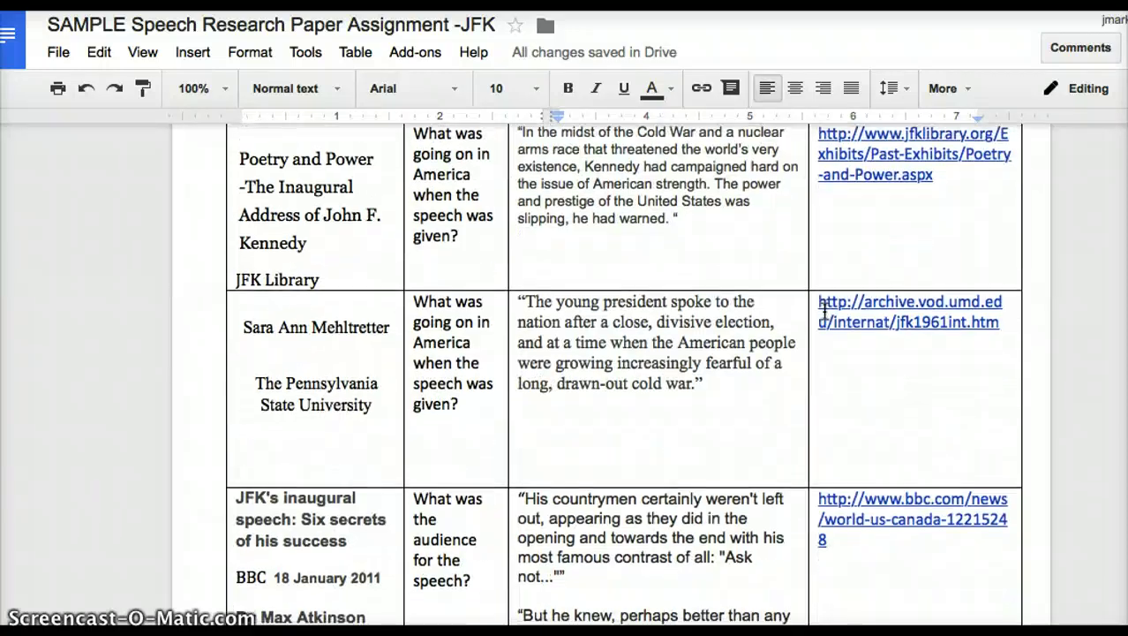
{"action": "scroll", "coordinate": [824, 310], "scroll_direction": "down", "scroll_amount": 4}
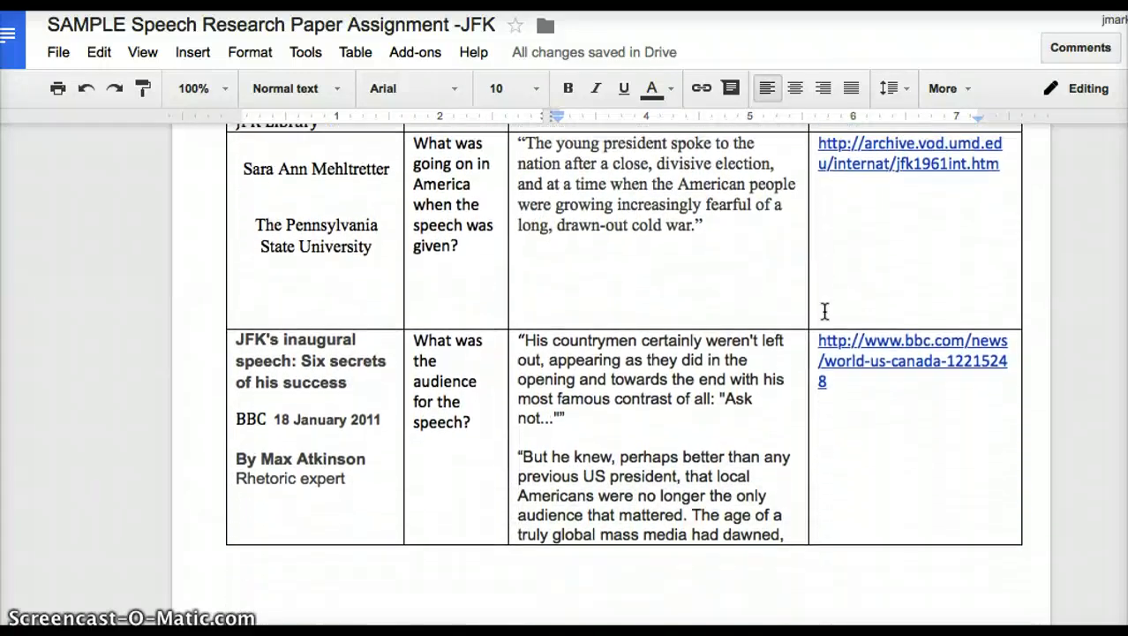
{"action": "scroll", "coordinate": [824, 311], "scroll_direction": "down", "scroll_amount": 18}
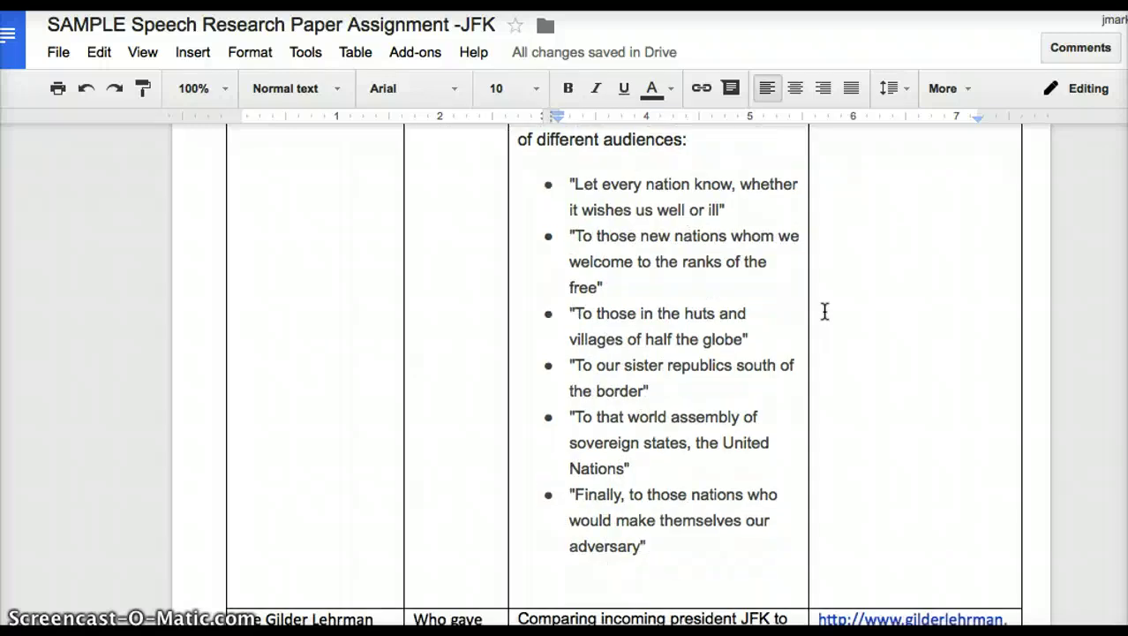
{"action": "scroll", "coordinate": [825, 310], "scroll_direction": "down", "scroll_amount": 18}
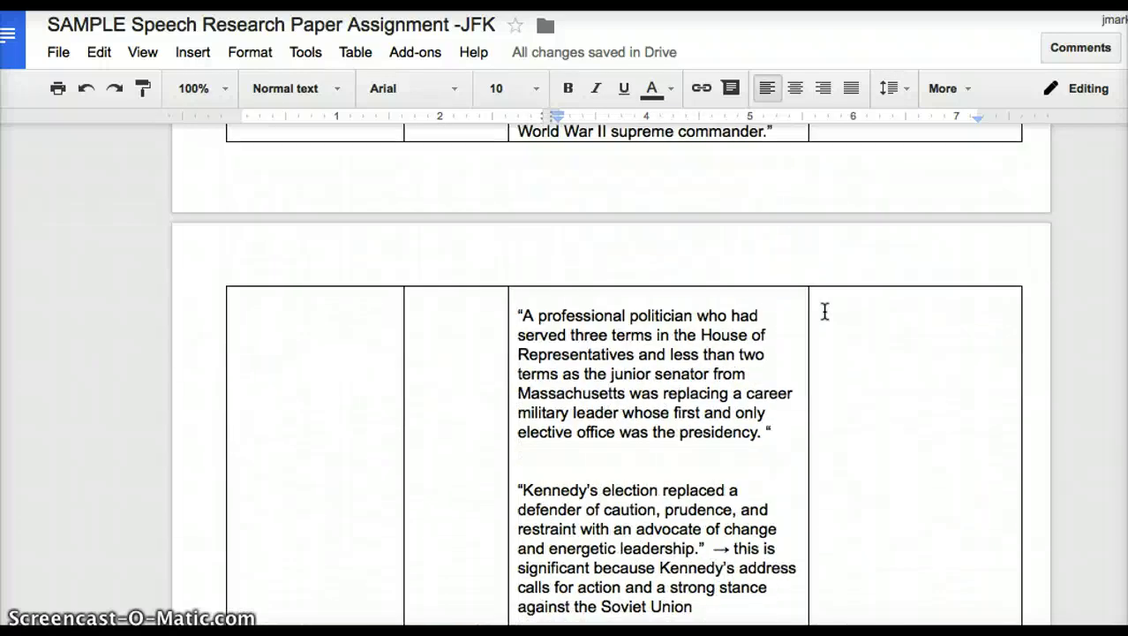
{"action": "scroll", "coordinate": [824, 311], "scroll_direction": "down", "scroll_amount": 15}
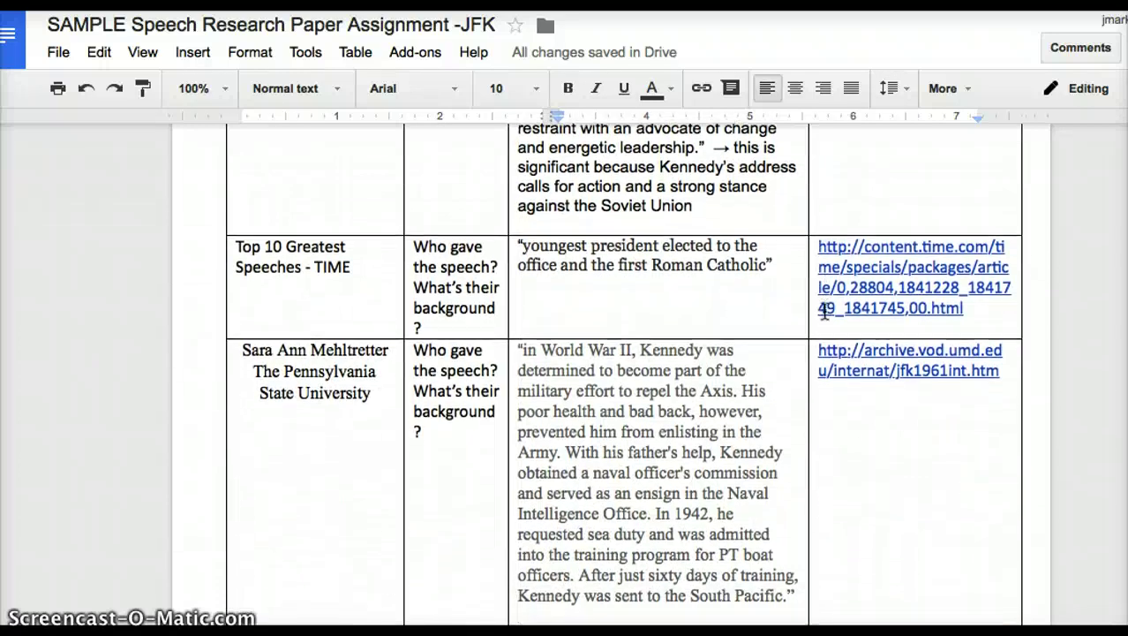
{"action": "scroll", "coordinate": [824, 310], "scroll_direction": "down", "scroll_amount": 4}
{"action": "scroll", "coordinate": [824, 311], "scroll_direction": "up", "scroll_amount": 15}
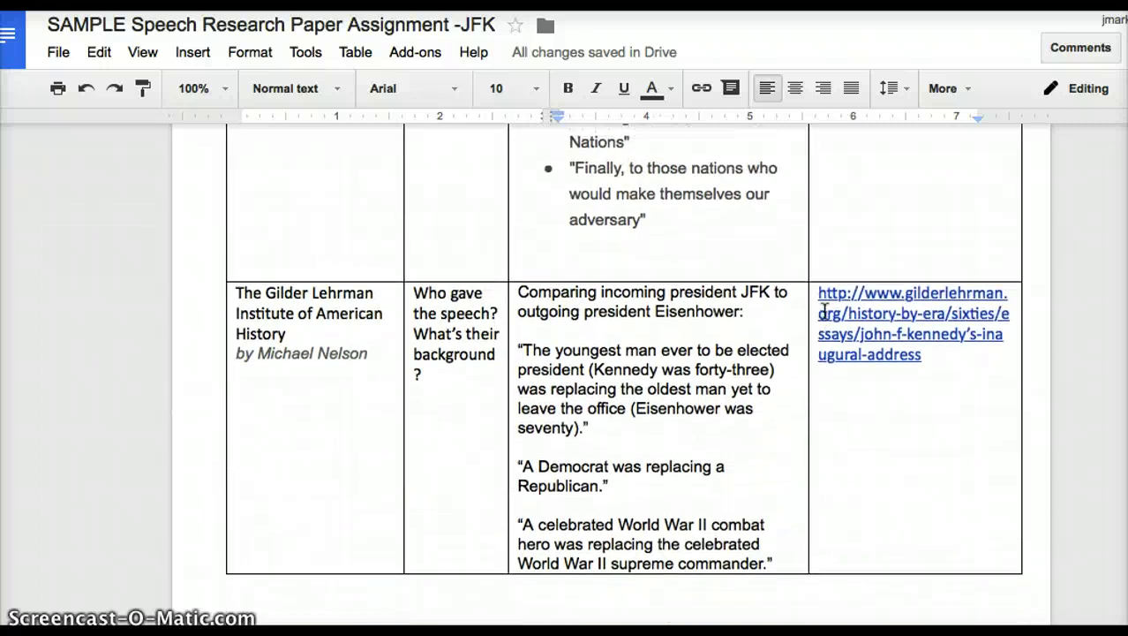
{"action": "scroll", "coordinate": [825, 310], "scroll_direction": "up", "scroll_amount": 20}
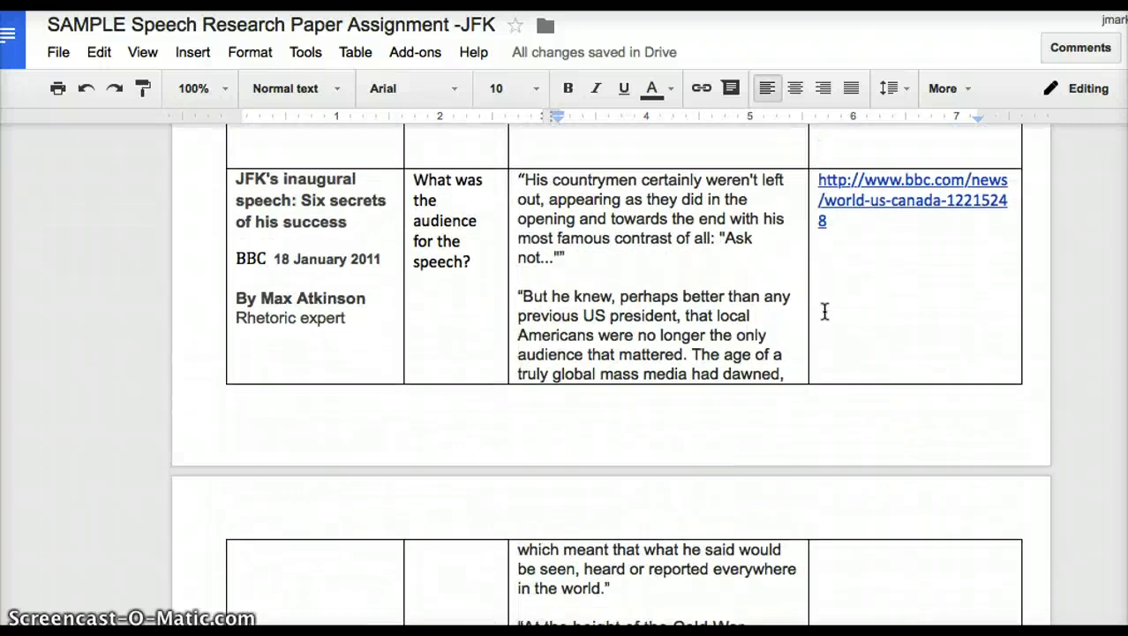
- Copy the Pennsylvania State University quote beginning "The young president spoke to the nation" from the source table
{"action": "scroll", "coordinate": [825, 310], "scroll_direction": "up", "scroll_amount": 8}
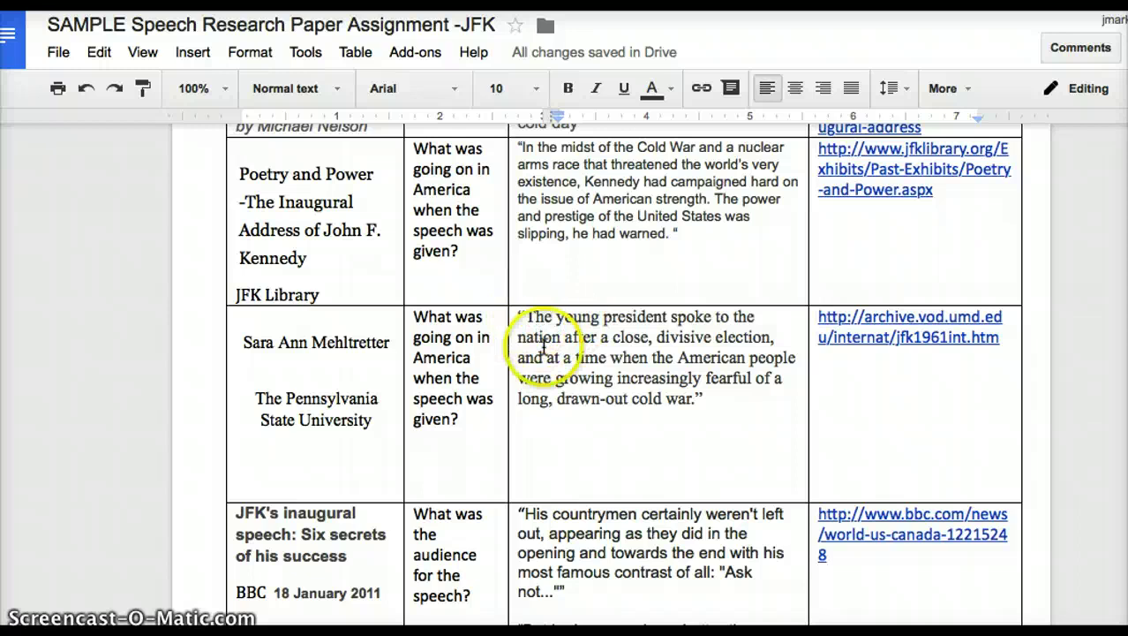
{"action": "scroll", "coordinate": [543, 347], "scroll_direction": "up", "scroll_amount": 1}
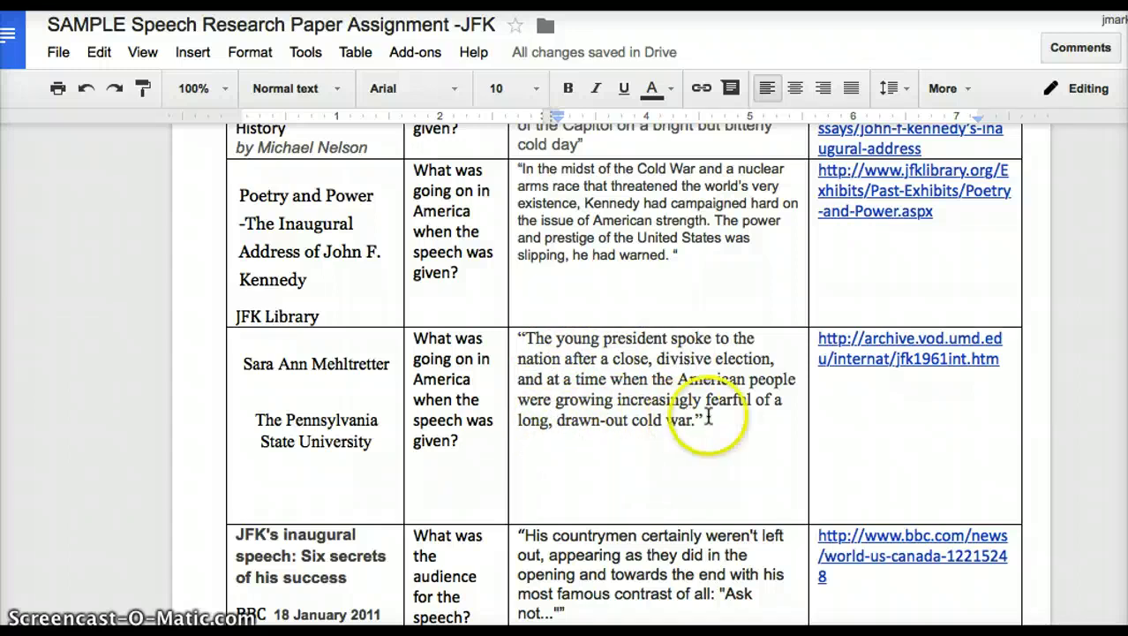
{"action": "left_click_drag", "start_coordinate": [677, 418], "coordinate": [590, 379]}
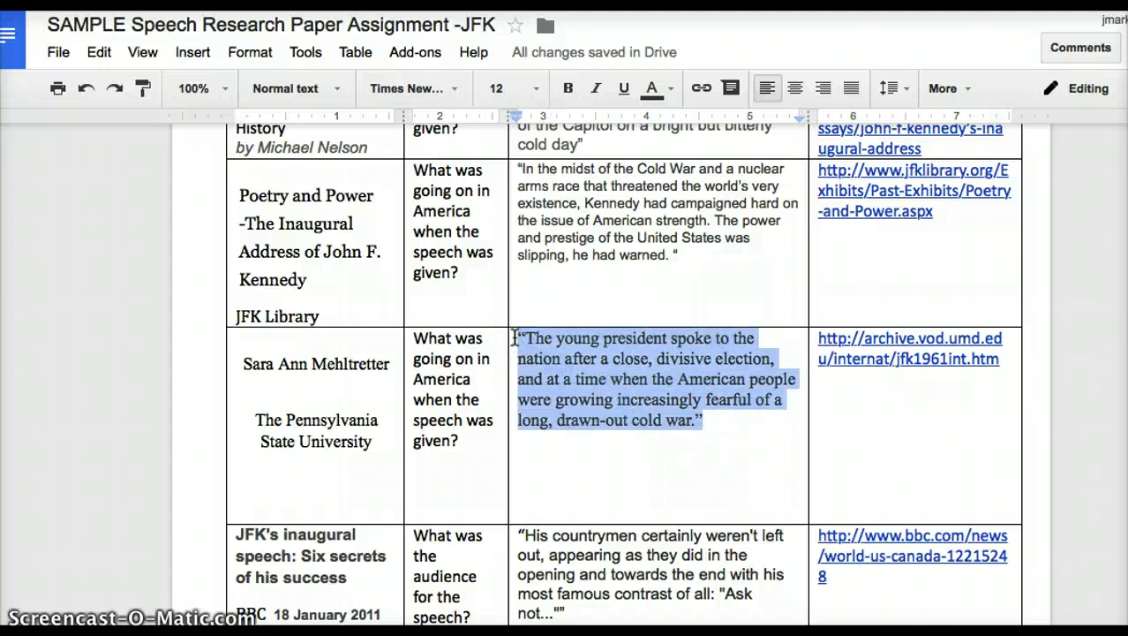
{"action": "scroll", "coordinate": [663, 419], "scroll_direction": "down", "scroll_amount": 1}
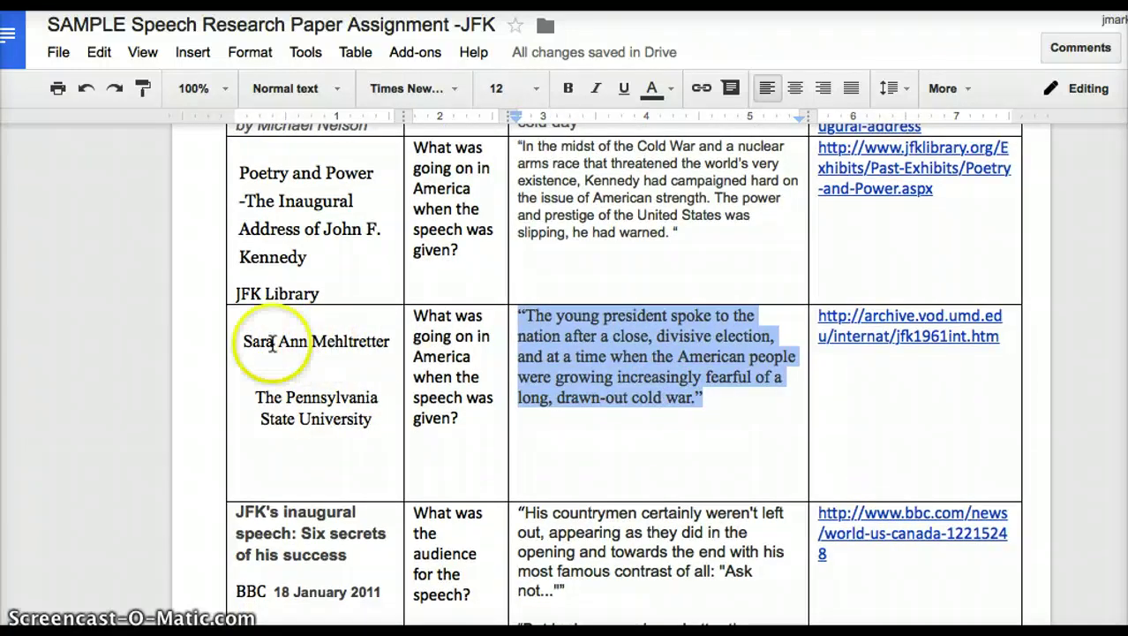
- Paste the young president quote below the JFK Library quote in the Historical context cell and credit it "-SAM"
{"action": "scroll", "coordinate": [435, 430], "scroll_direction": "down", "scroll_amount": 15}
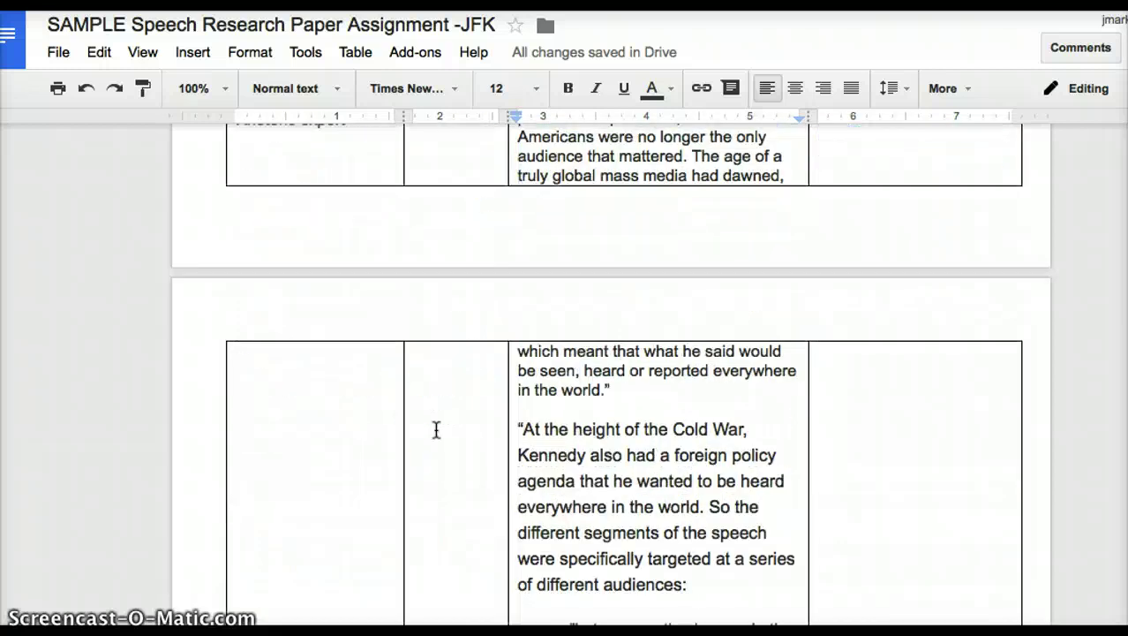
{"action": "scroll", "coordinate": [435, 430], "scroll_direction": "down", "scroll_amount": 20}
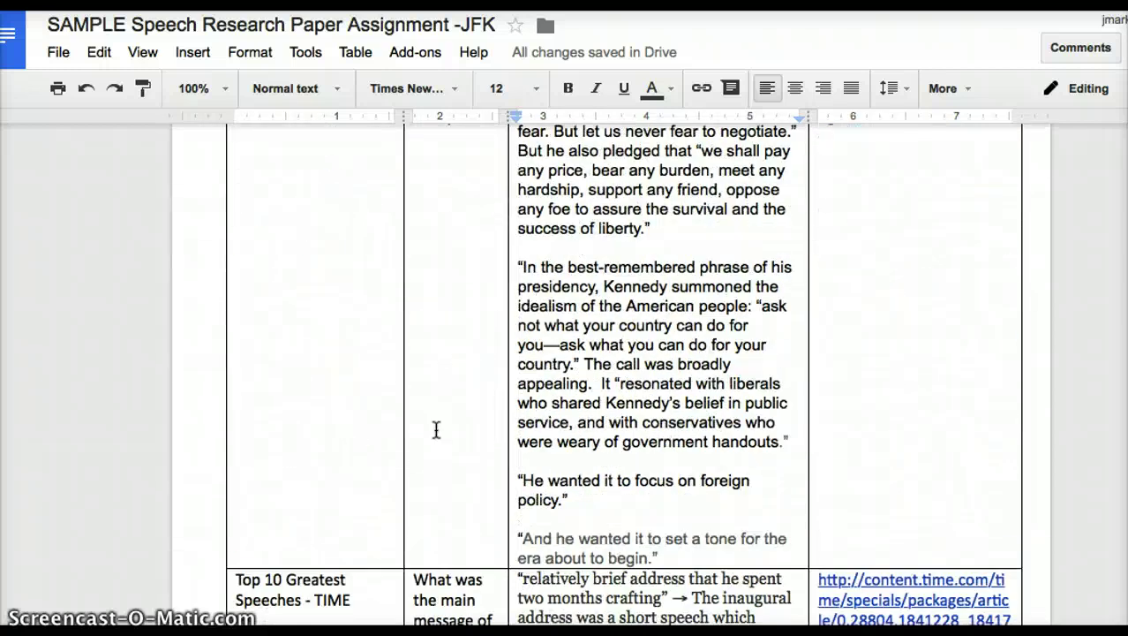
{"action": "scroll", "coordinate": [435, 430], "scroll_direction": "down", "scroll_amount": 20}
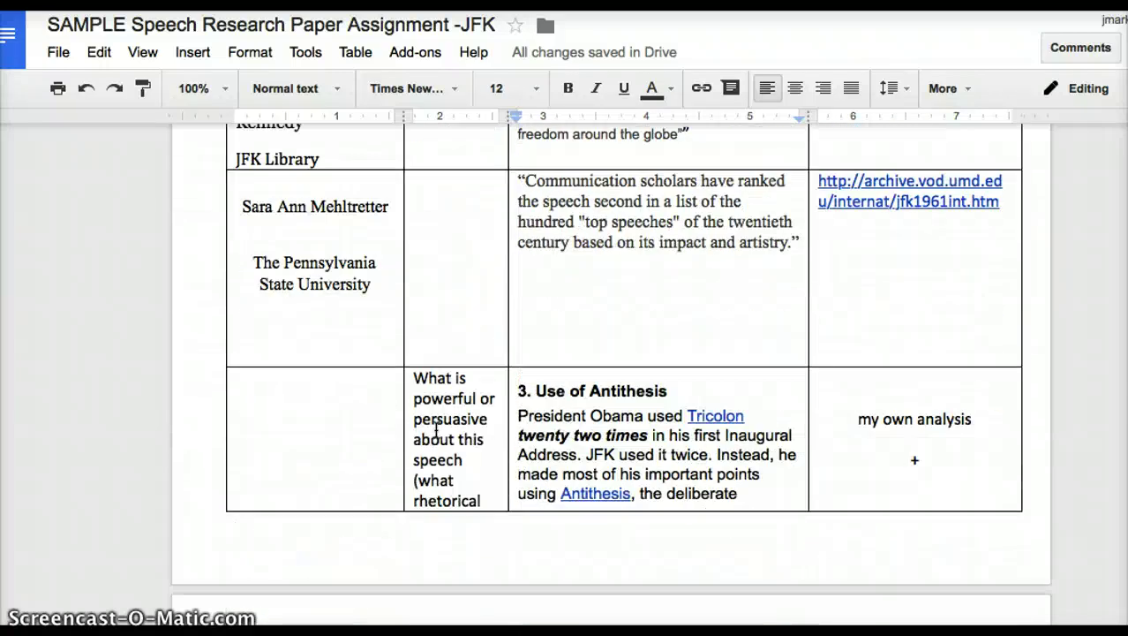
{"action": "scroll", "coordinate": [435, 430], "scroll_direction": "down", "scroll_amount": 20}
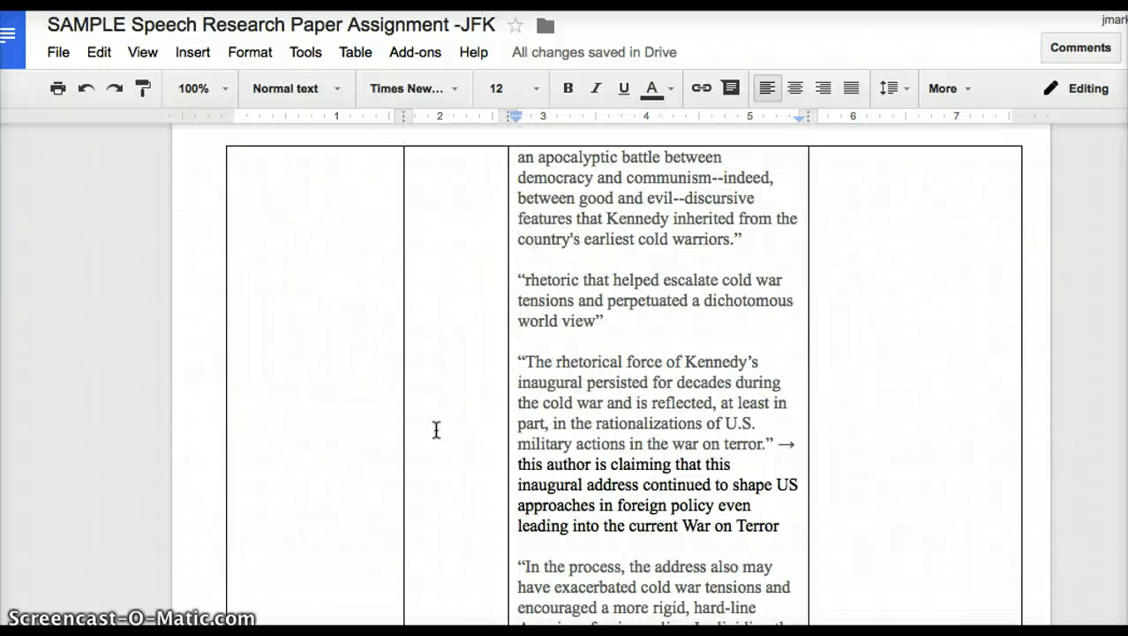
{"action": "scroll", "coordinate": [435, 430], "scroll_direction": "up", "scroll_amount": 15}
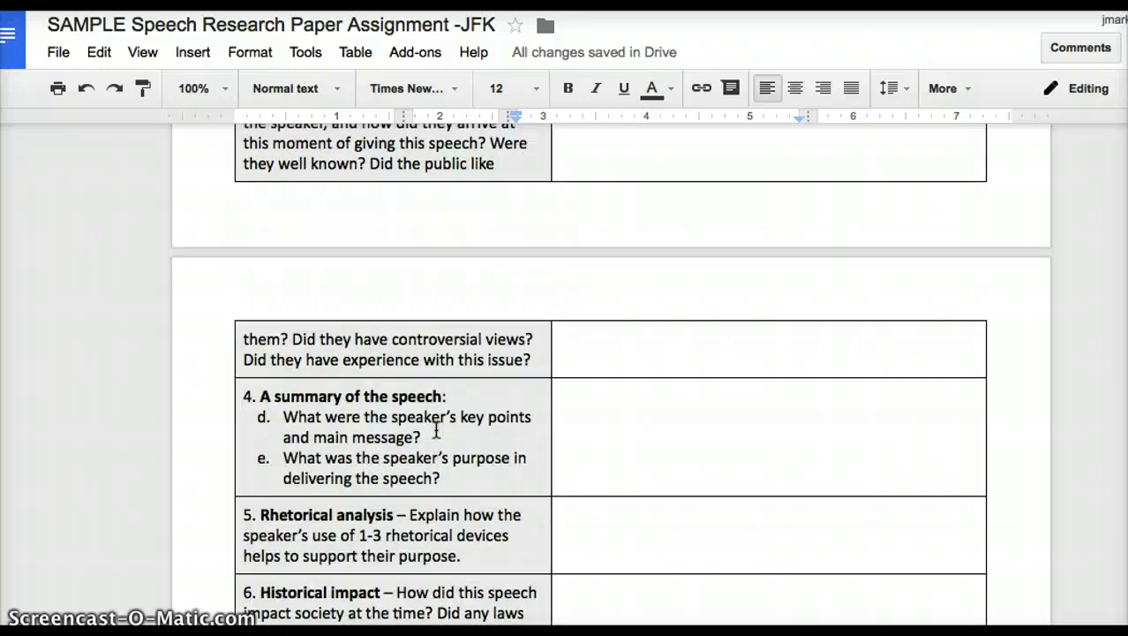
{"action": "left_click", "coordinate": [572, 349]}
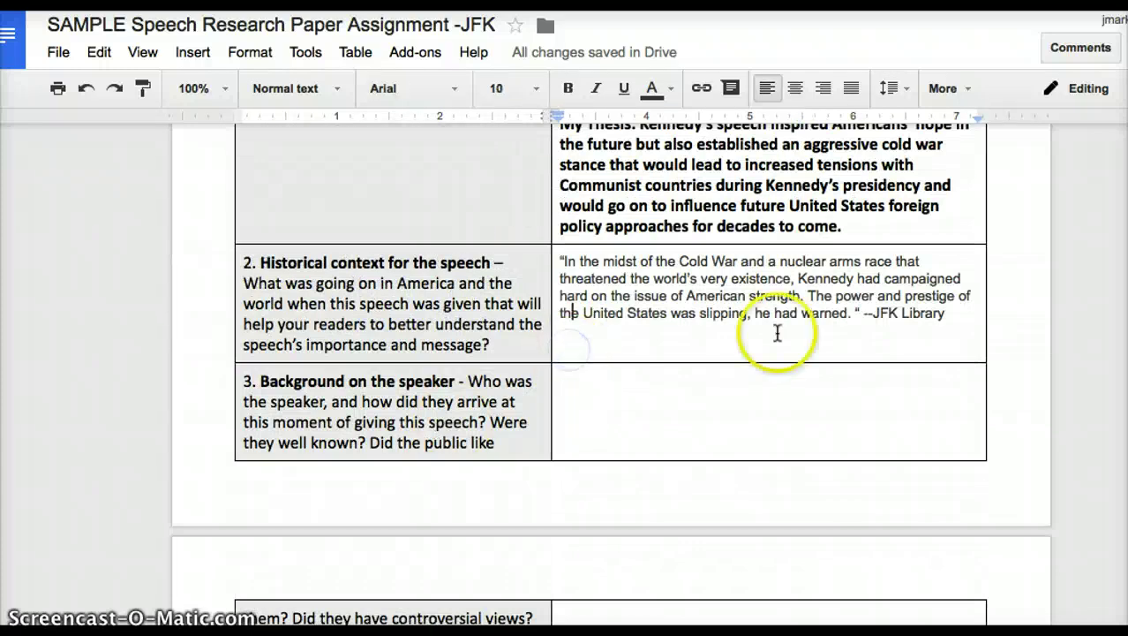
{"action": "left_click", "coordinate": [950, 315]}
{"action": "key", "text": "Return"}
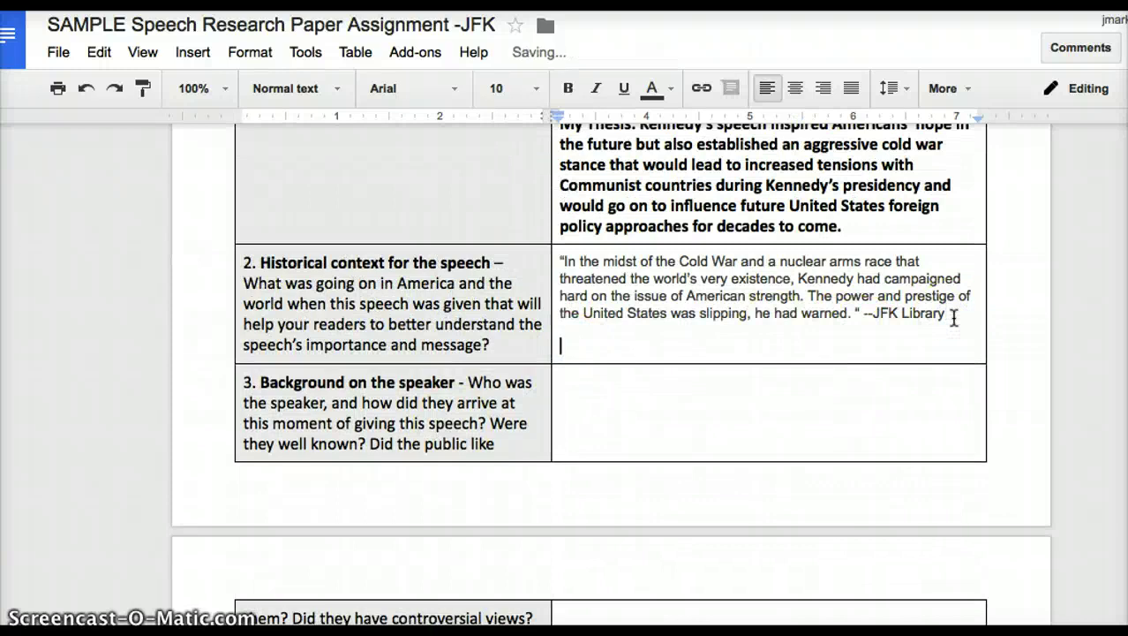
{"action": "type", "text": "\"The young president spoke to the nation after a close, divisive election, and at a time when the American people were growing increasingly fearful of a long, drawn-out cold war.\""}
{"action": "type", "text": "-"}
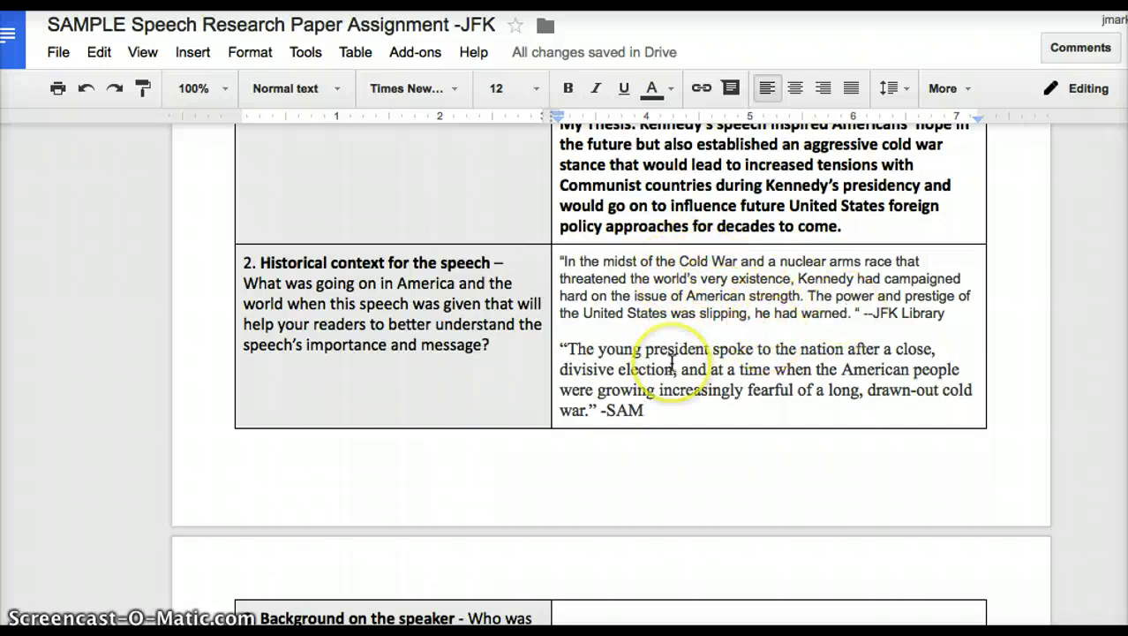
- Add the note "NEED MORE INFORMATION ON COLD WAR" beneath the two quotes in the Historical context cell
{"action": "scroll", "coordinate": [672, 361], "scroll_direction": "down", "scroll_amount": 1}
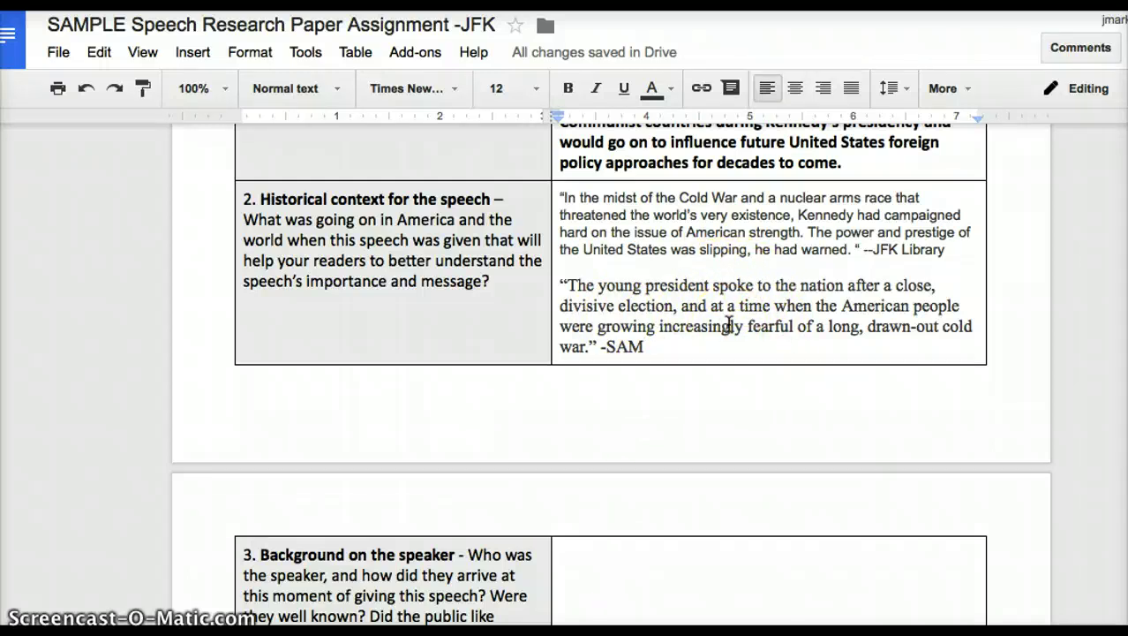
{"action": "scroll", "coordinate": [707, 331], "scroll_direction": "down", "scroll_amount": 1}
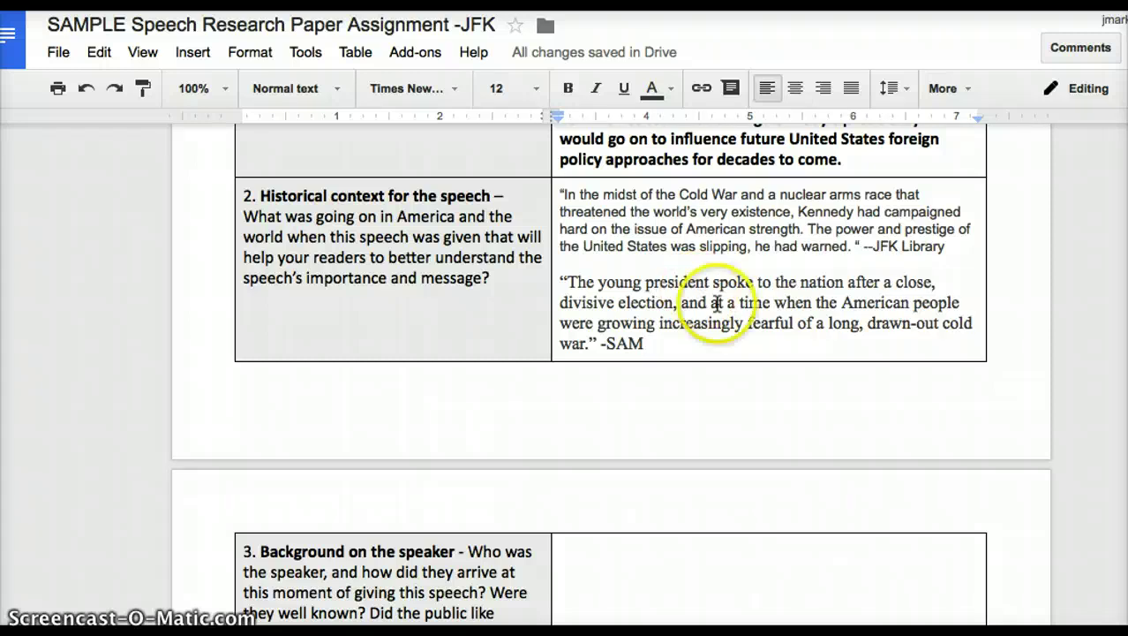
{"action": "left_click", "coordinate": [710, 344]}
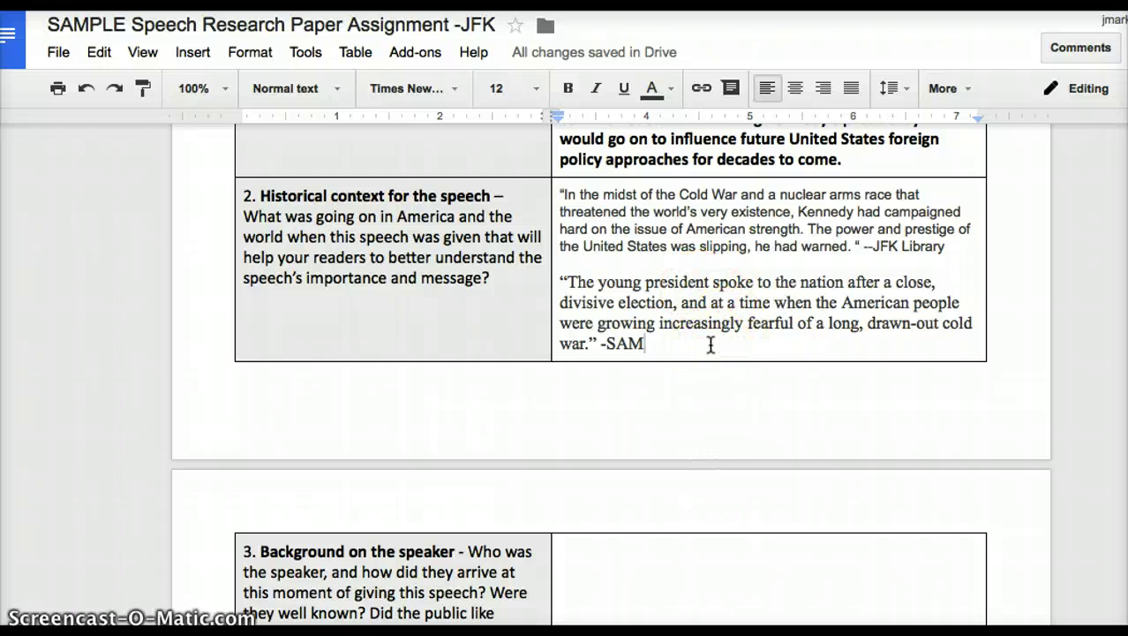
{"action": "scroll", "coordinate": [711, 344], "scroll_direction": "up", "scroll_amount": 1}
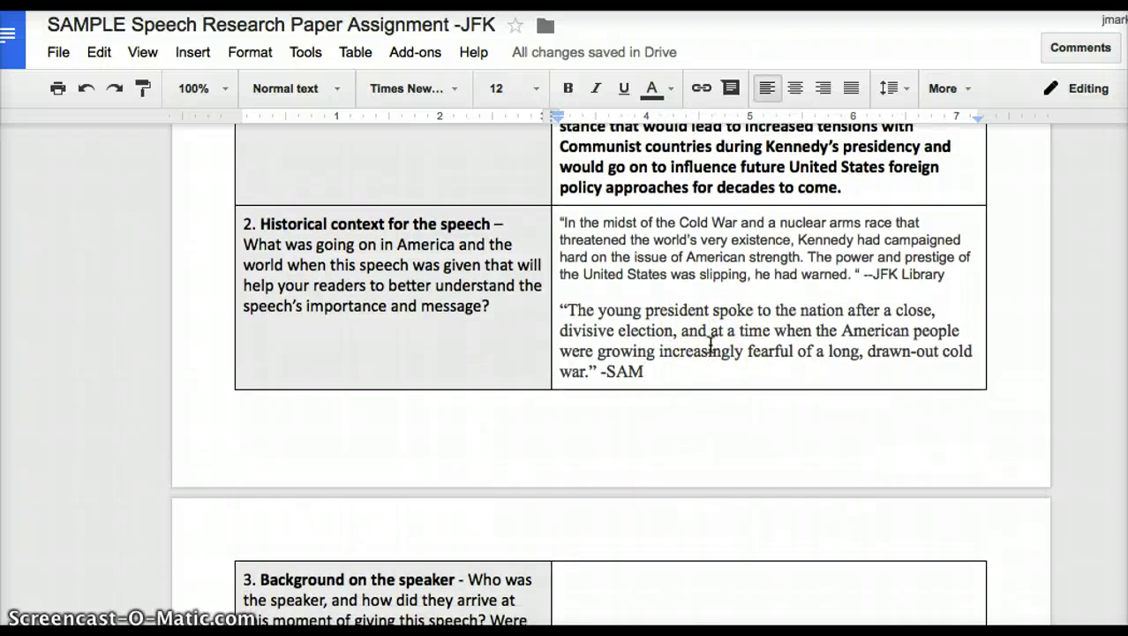
{"action": "key", "text": "Return"}
{"action": "key", "text": "Return"}
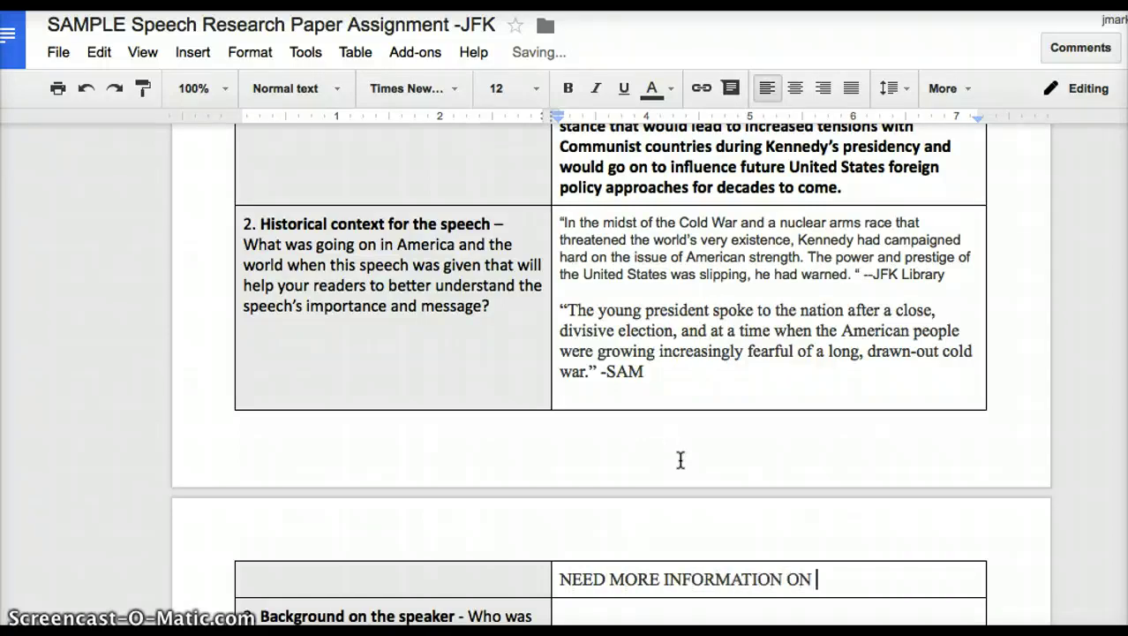
{"action": "type", "text": "R"}
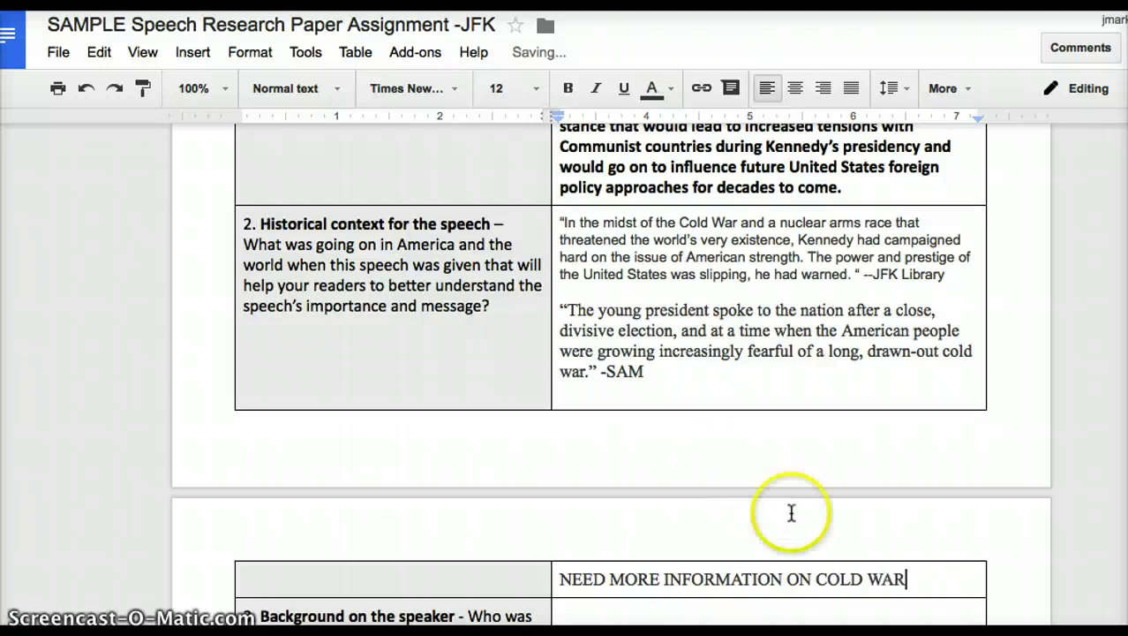
- Highlight the "NEED MORE INFORMATION ON COLD WAR" note in the Historical context cell in yellow
{"action": "left_click_drag", "start_coordinate": [919, 570], "coordinate": [563, 577]}
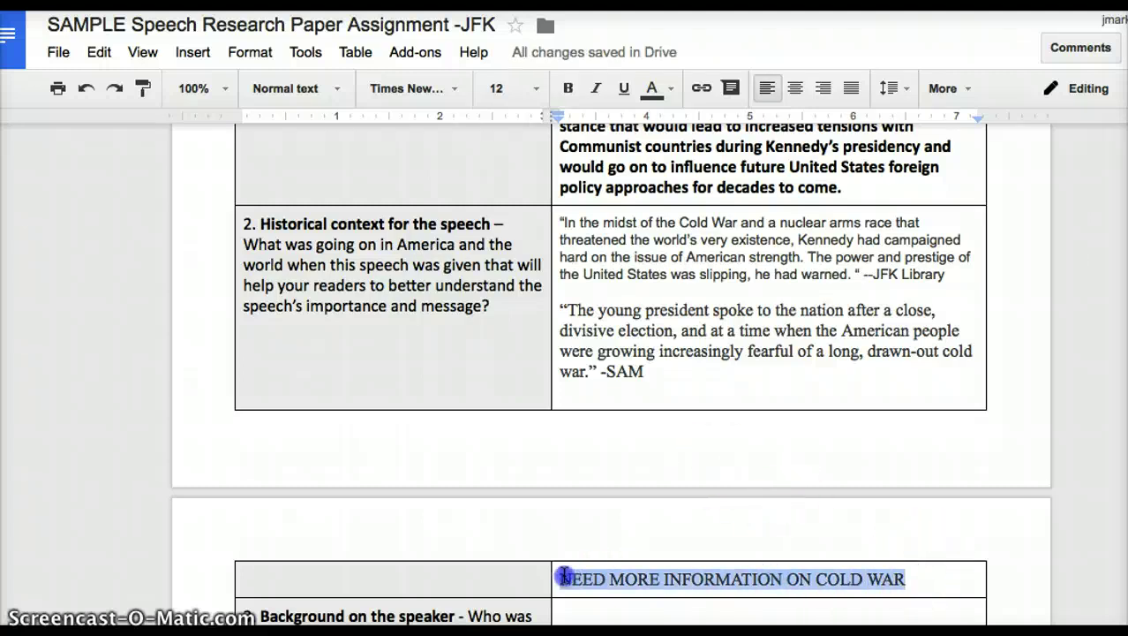
{"action": "left_click", "coordinate": [654, 89]}
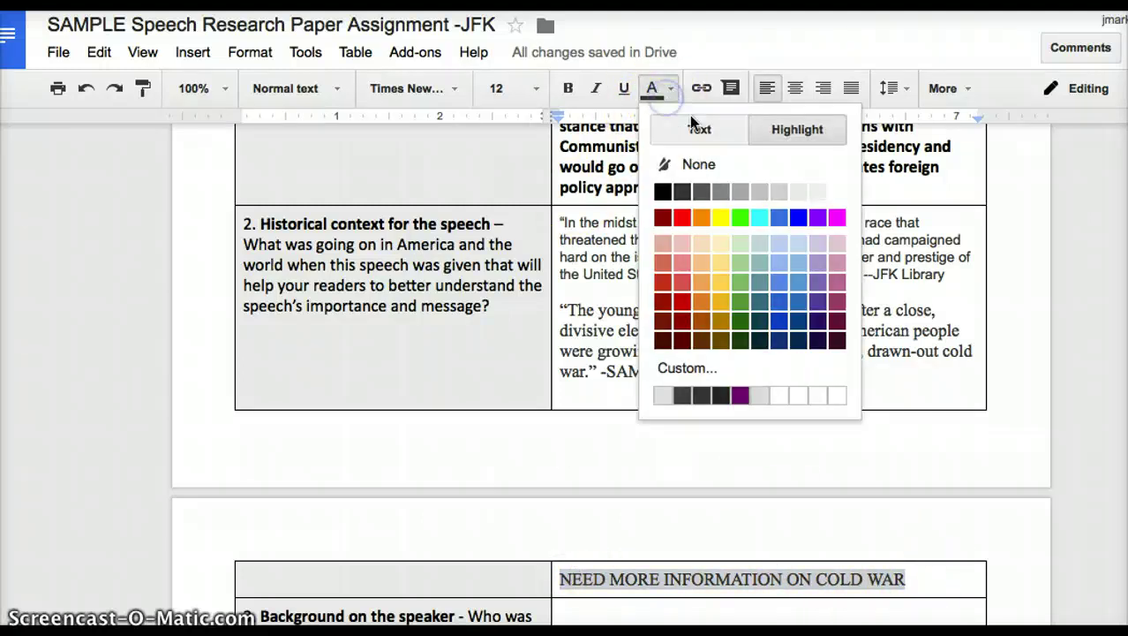
{"action": "left_click", "coordinate": [720, 218]}
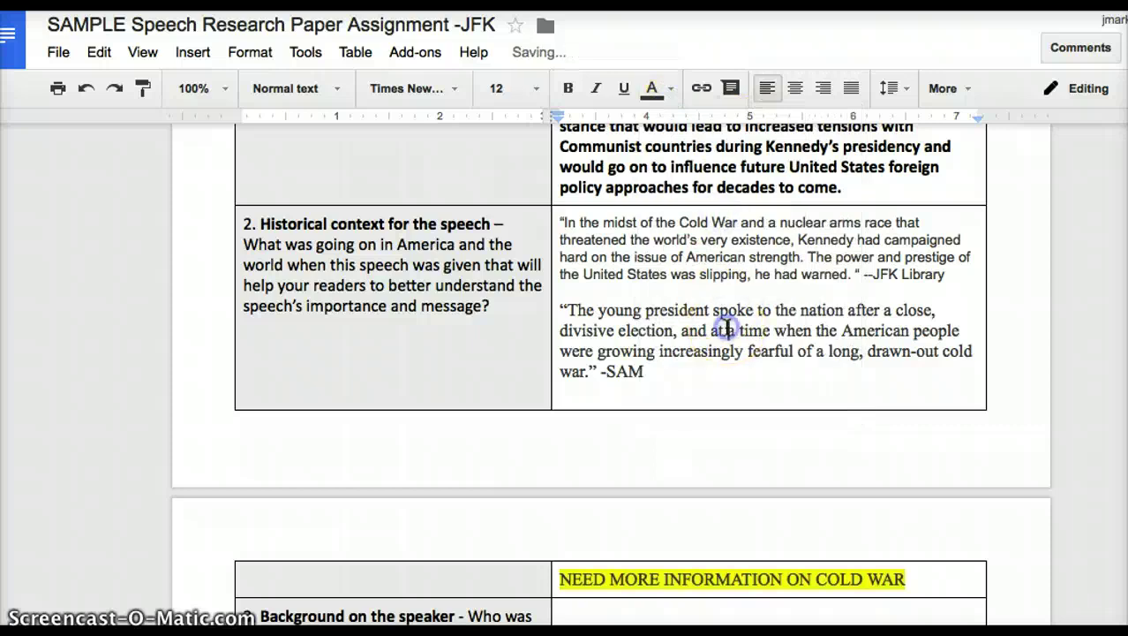
- Insert a row in the source table below the Pennsylvania State University row with the "The young president spoke to the nation" quote
{"action": "scroll", "coordinate": [729, 327], "scroll_direction": "down", "scroll_amount": 2}
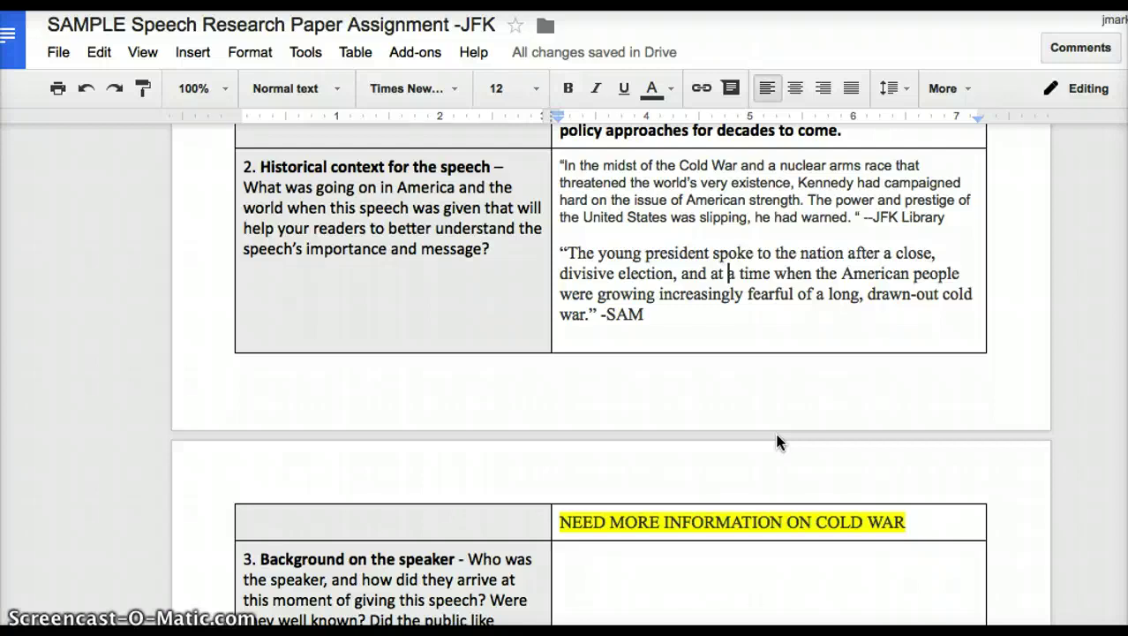
{"action": "scroll", "coordinate": [776, 441], "scroll_direction": "up", "scroll_amount": 10}
{"action": "scroll", "coordinate": [777, 442], "scroll_direction": "down", "scroll_amount": 20}
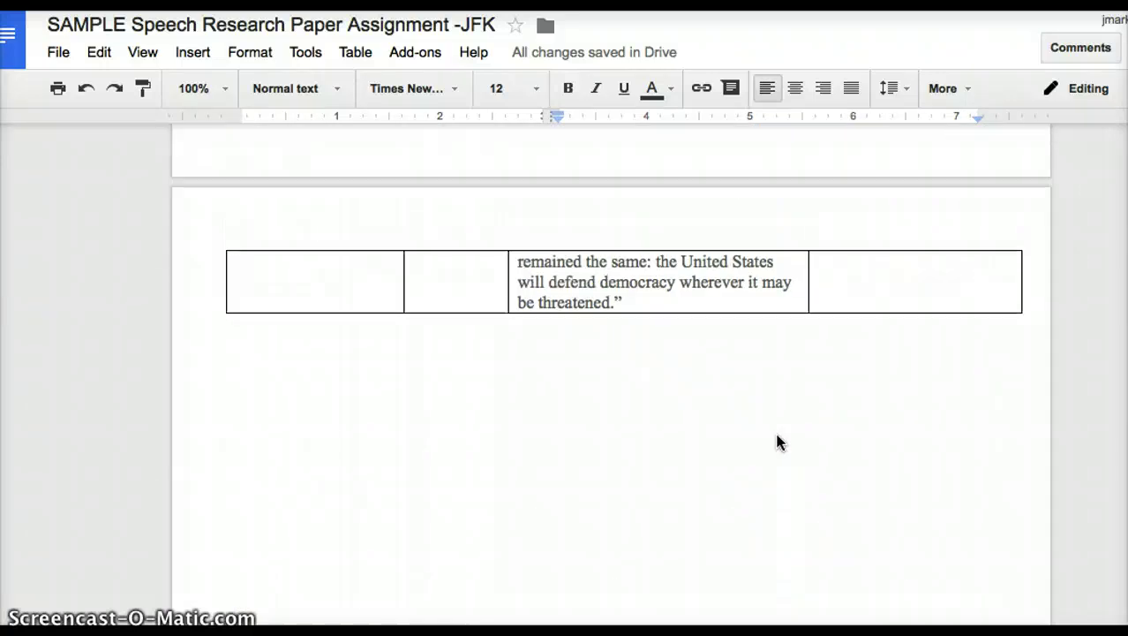
{"action": "scroll", "coordinate": [777, 441], "scroll_direction": "up", "scroll_amount": 20}
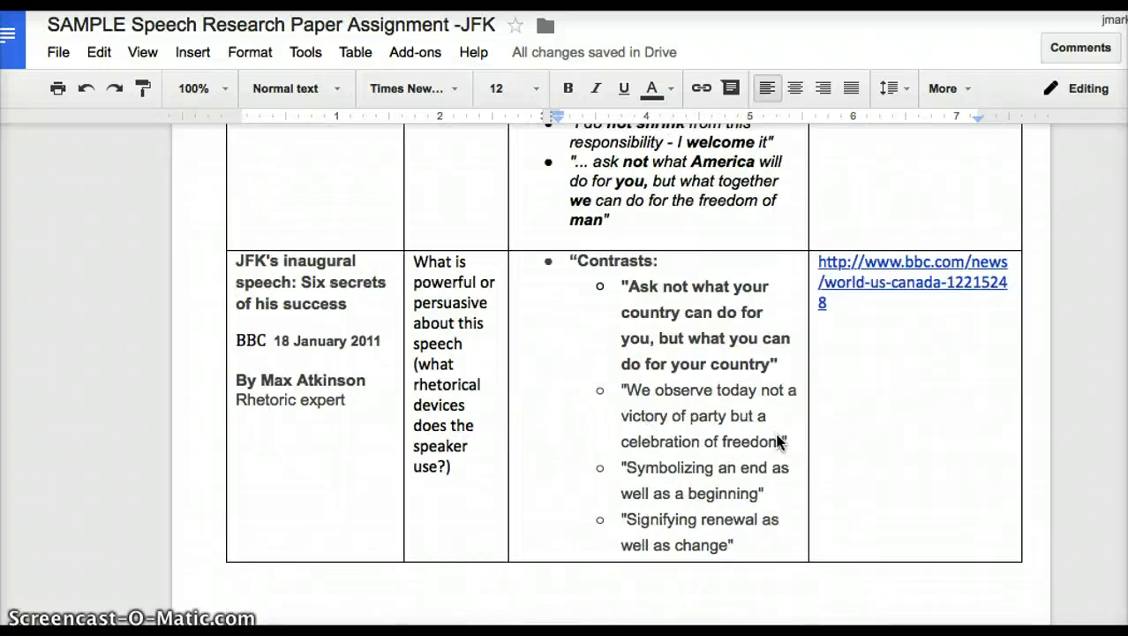
{"action": "scroll", "coordinate": [778, 442], "scroll_direction": "up", "scroll_amount": 15}
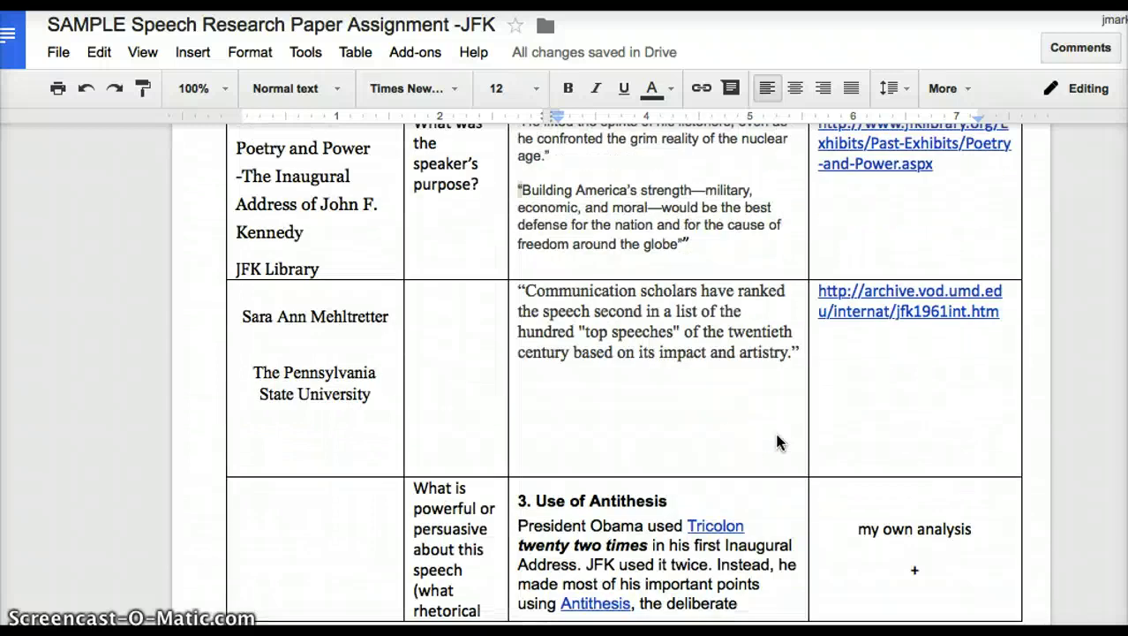
{"action": "scroll", "coordinate": [777, 442], "scroll_direction": "up", "scroll_amount": 10}
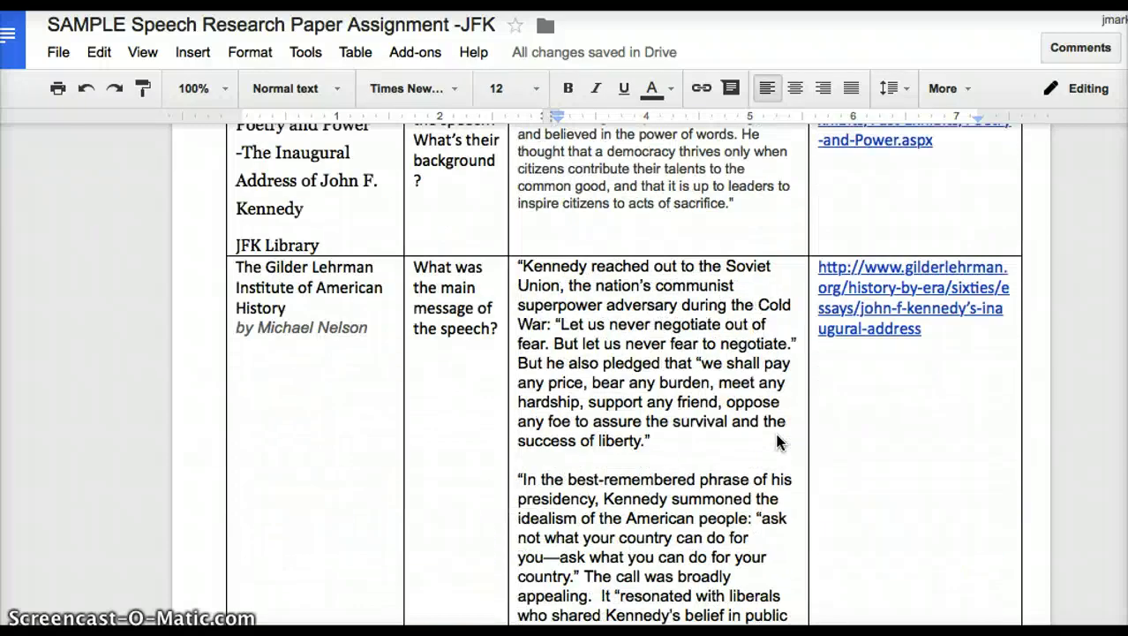
{"action": "scroll", "coordinate": [777, 441], "scroll_direction": "up", "scroll_amount": 15}
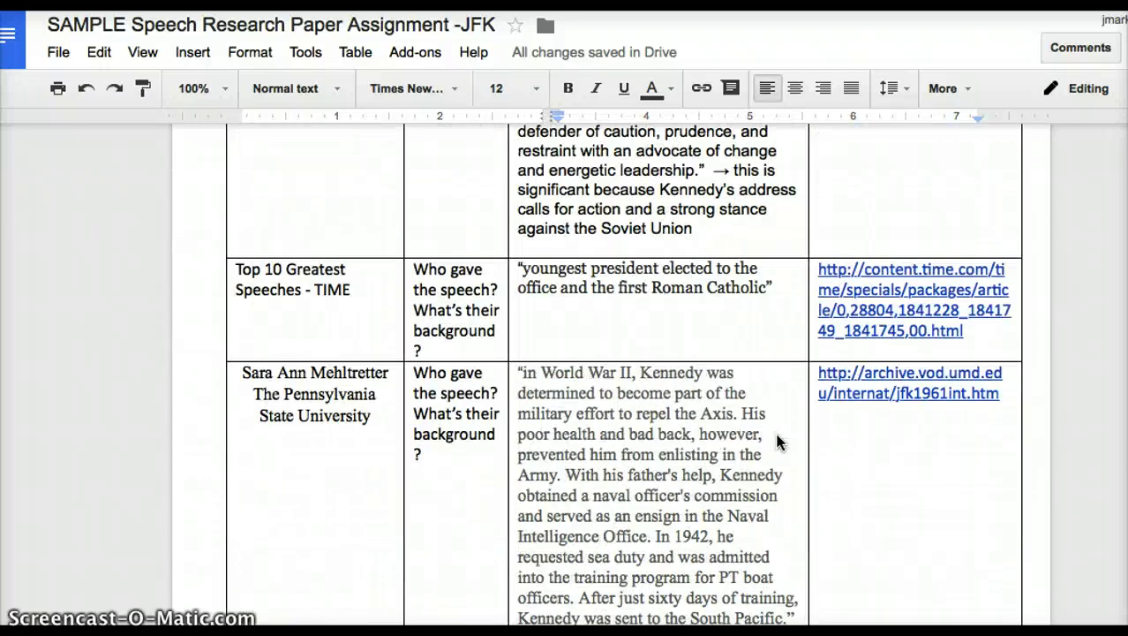
{"action": "scroll", "coordinate": [777, 441], "scroll_direction": "up", "scroll_amount": 15}
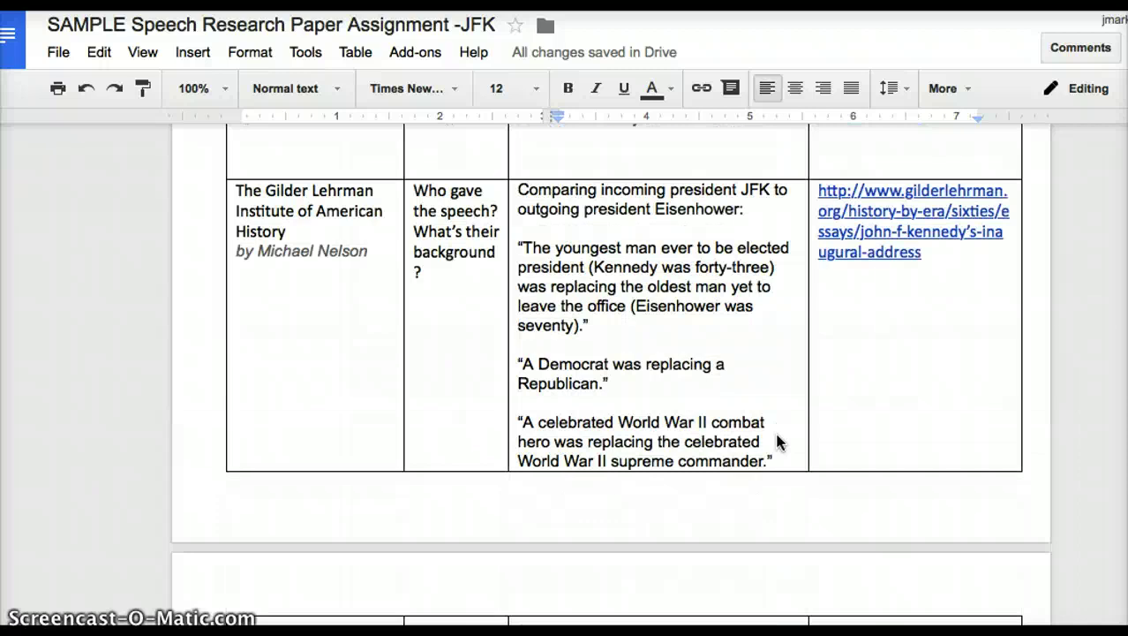
{"action": "scroll", "coordinate": [777, 442], "scroll_direction": "up", "scroll_amount": 12}
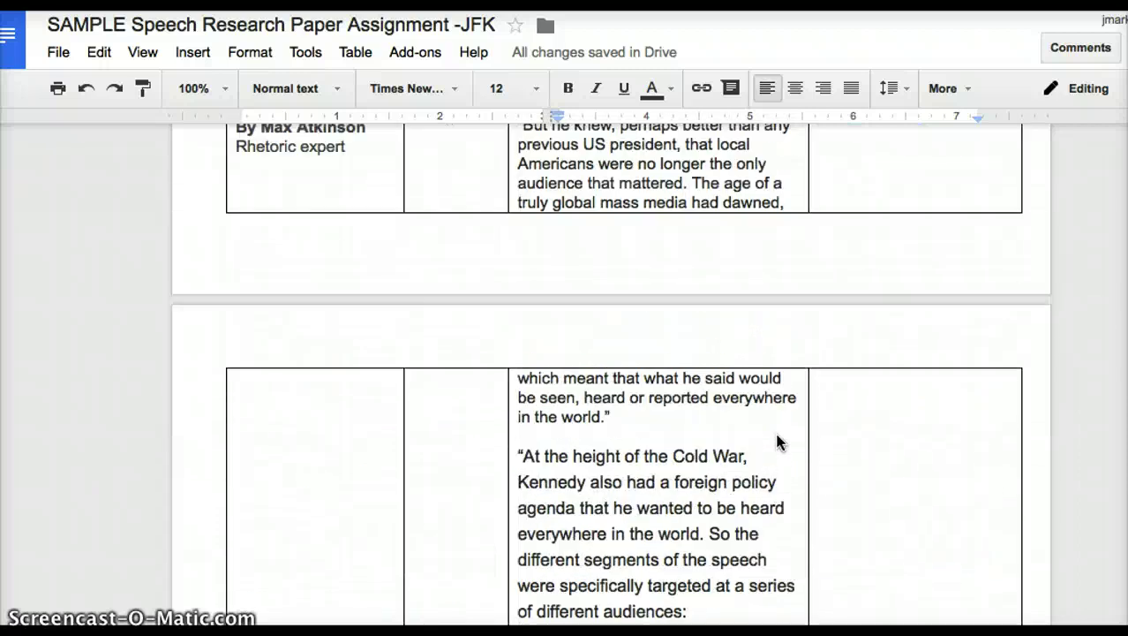
{"action": "scroll", "coordinate": [777, 442], "scroll_direction": "up", "scroll_amount": 10}
{"action": "left_click", "coordinate": [527, 337]}
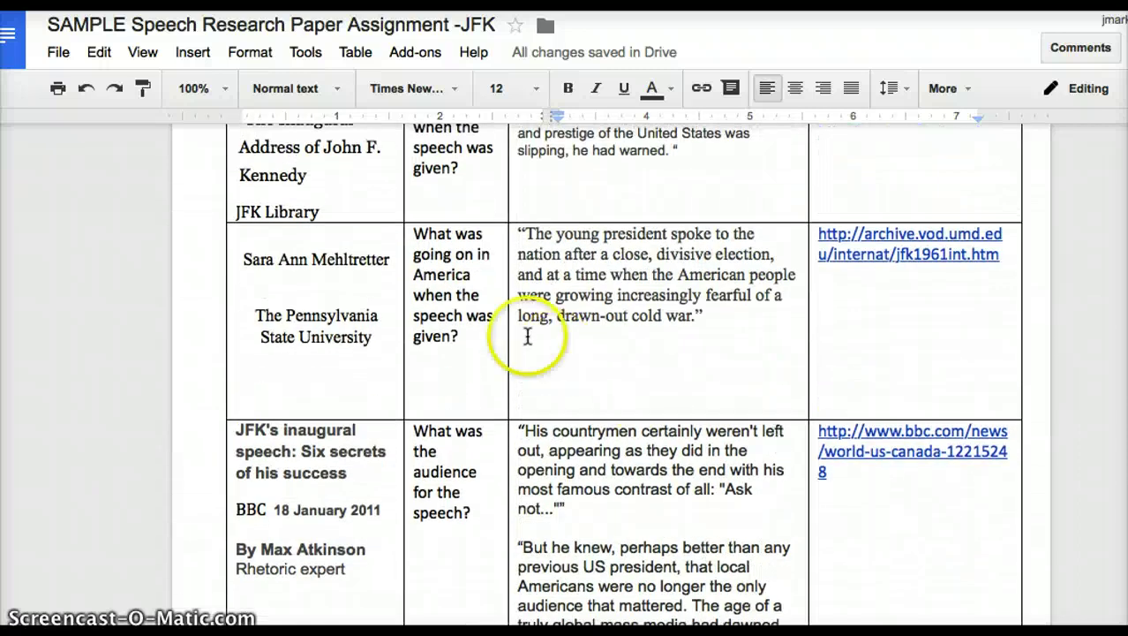
{"action": "left_click", "coordinate": [850, 391]}
{"action": "left_click", "coordinate": [646, 304]}
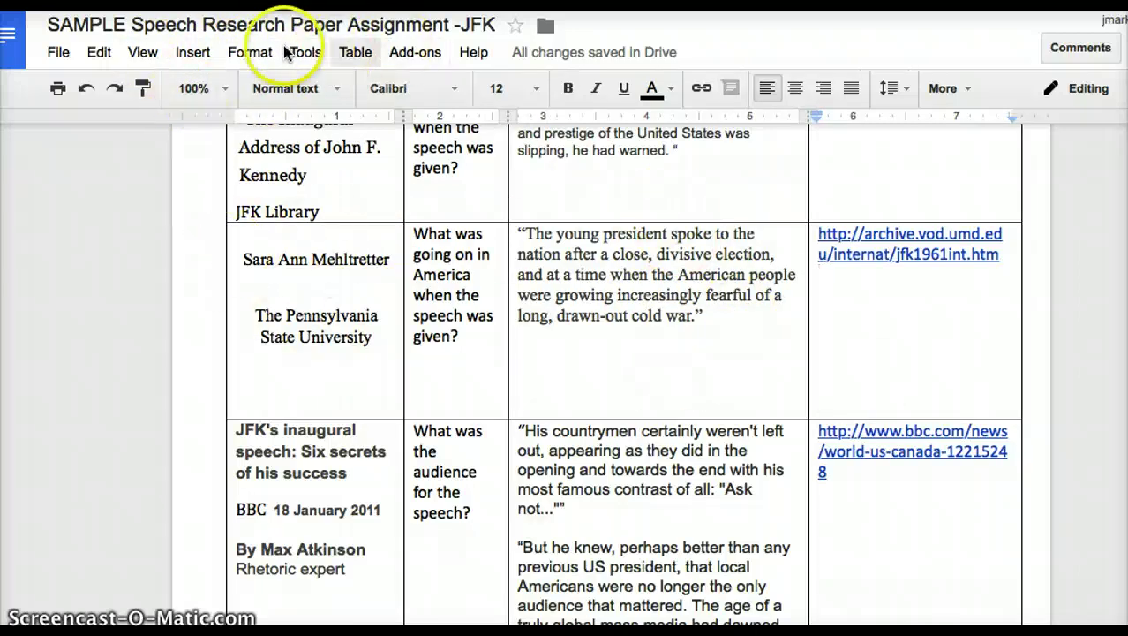
{"action": "left_click", "coordinate": [362, 54]}
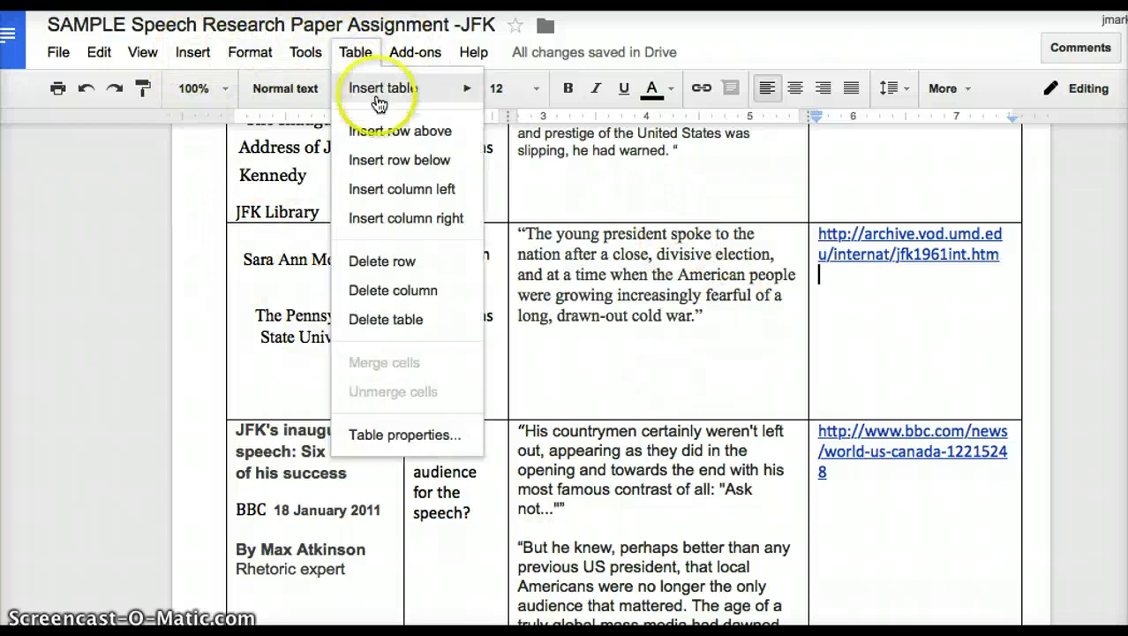
{"action": "left_click", "coordinate": [389, 167]}
- Copy the question "What was going on in America when the speech was given?" into the second cell of the new row
{"action": "left_click_drag", "start_coordinate": [457, 342], "coordinate": [409, 239]}
{"action": "key", "text": "ctrl+c"}
{"action": "left_click", "coordinate": [460, 435]}
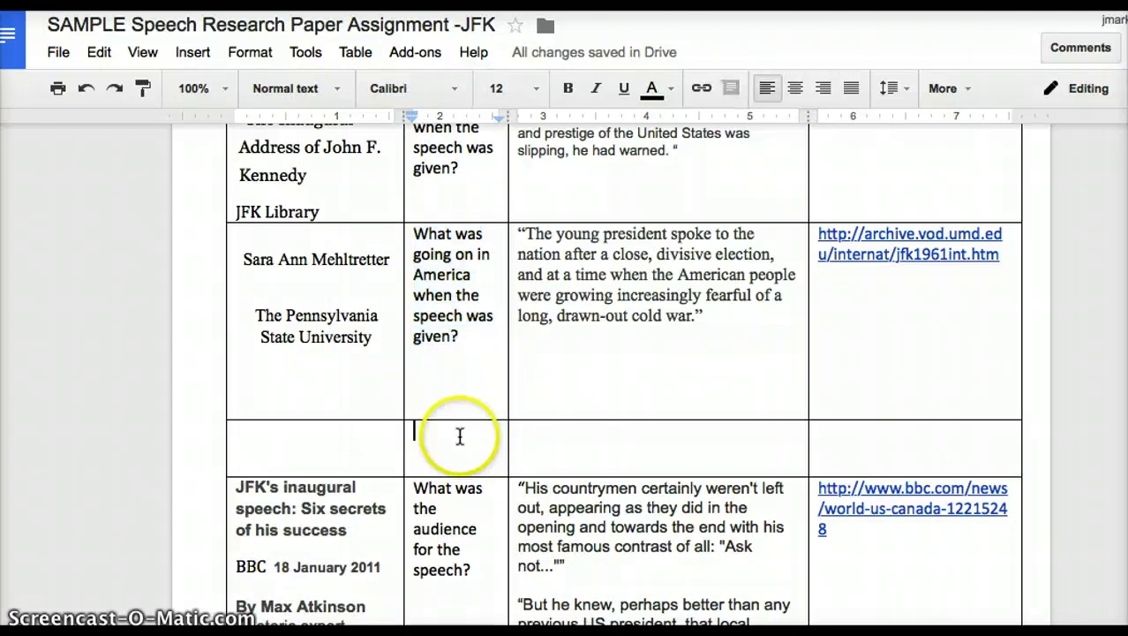
{"action": "key", "text": "ctrl+v"}
- Enter the placeholder "Cold War info..." in the new row's quote cell and highlight it in yellow
{"action": "left_click", "coordinate": [568, 456]}
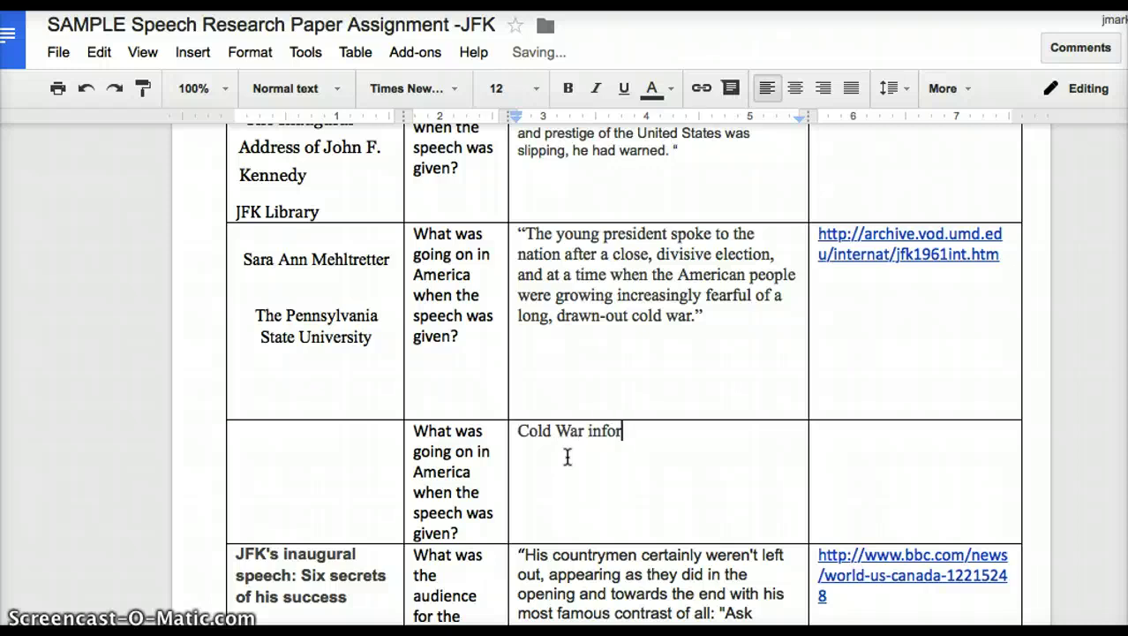
{"action": "left_click_drag", "start_coordinate": [644, 426], "coordinate": [544, 427]}
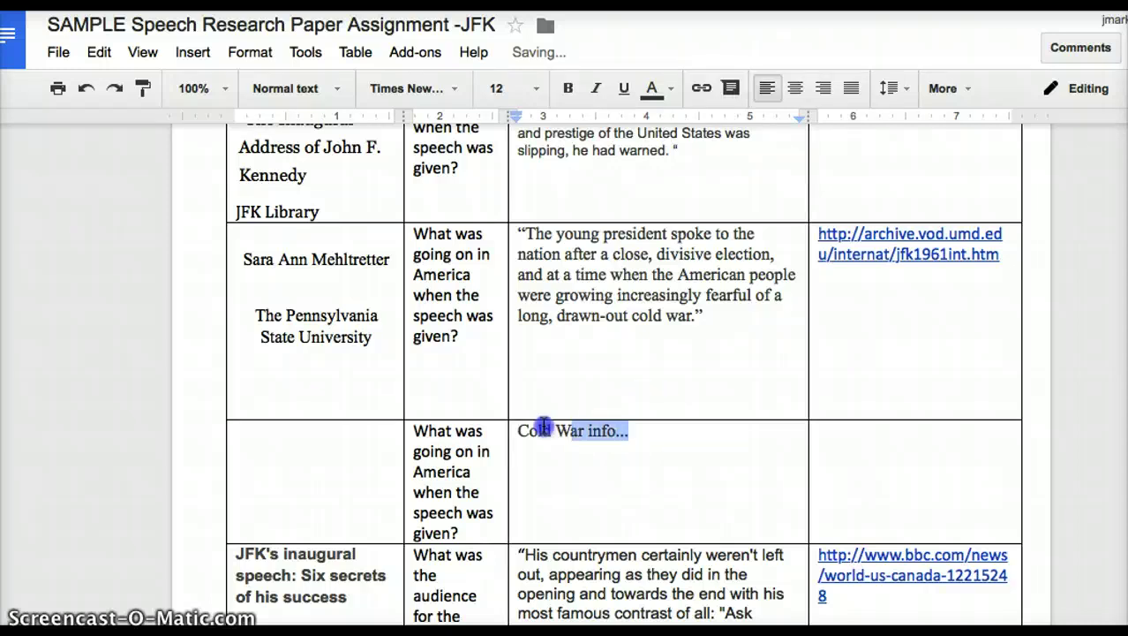
{"action": "left_click", "coordinate": [653, 88]}
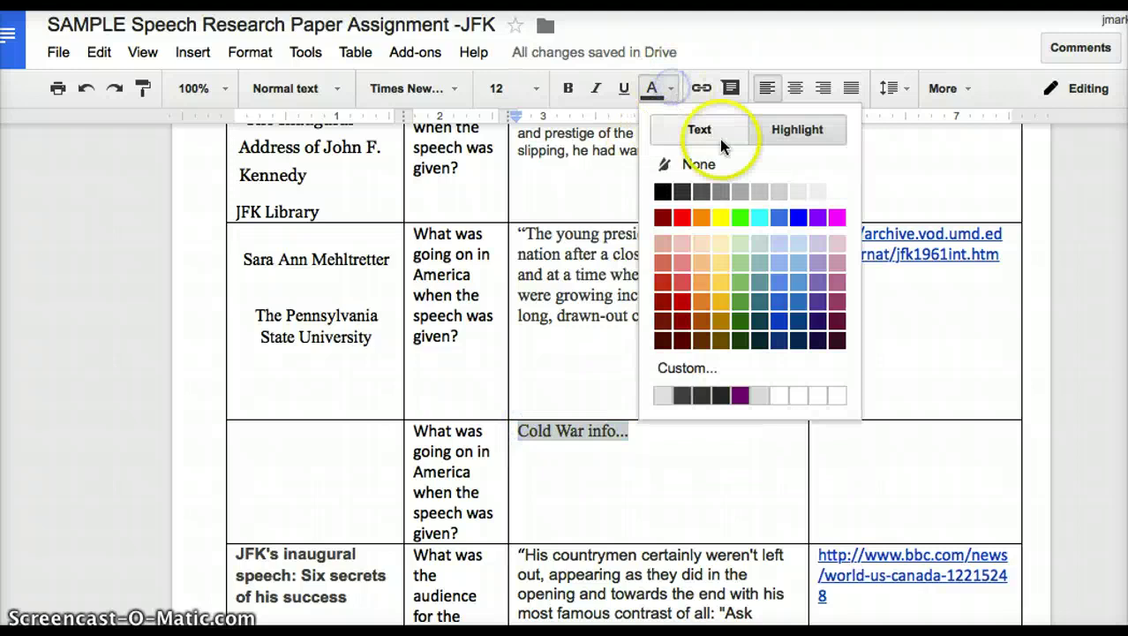
{"action": "left_click", "coordinate": [719, 217]}
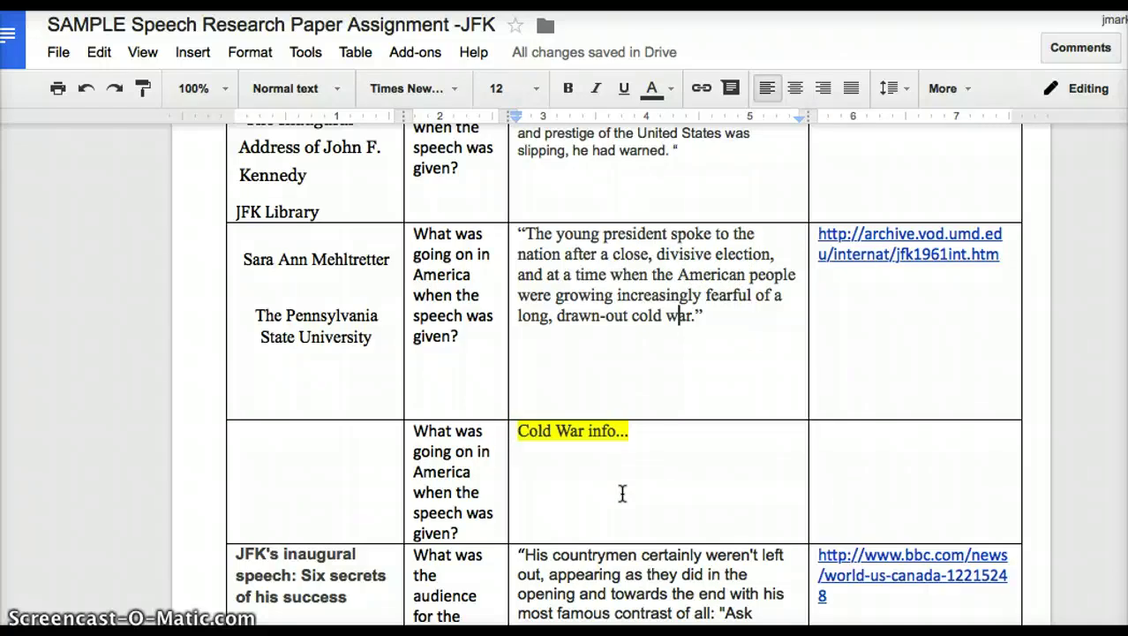
{"action": "left_click", "coordinate": [659, 483]}
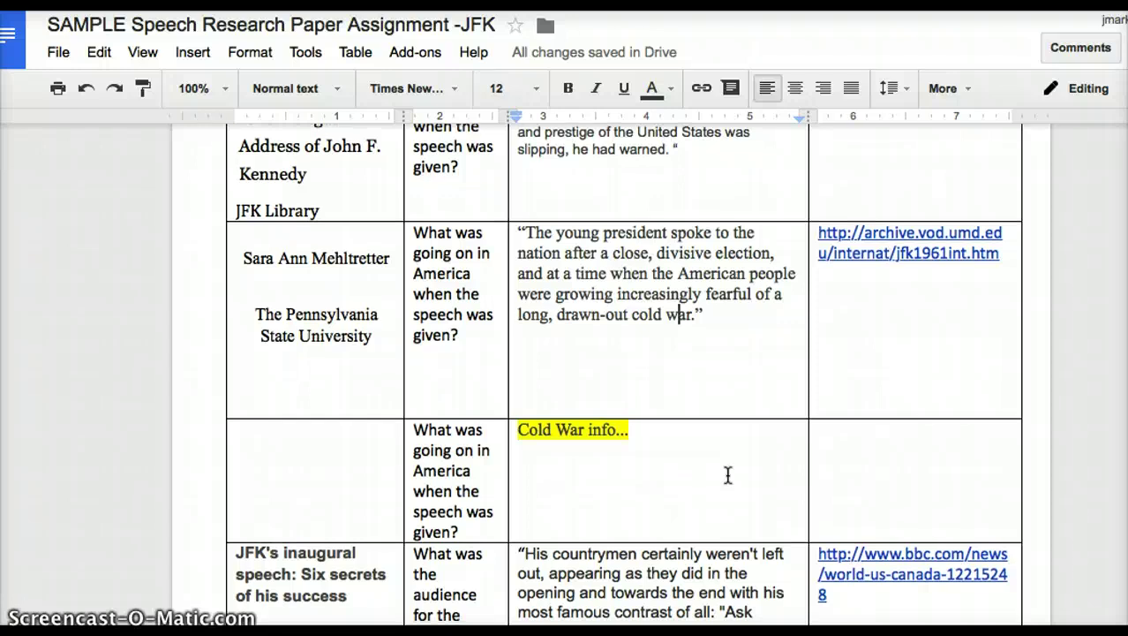
- Look over the rest of the source table and the introduction and historical context sections of the Essay Outline
{"action": "scroll", "coordinate": [728, 475], "scroll_direction": "down", "scroll_amount": 1}
{"action": "scroll", "coordinate": [733, 468], "scroll_direction": "down", "scroll_amount": 5}
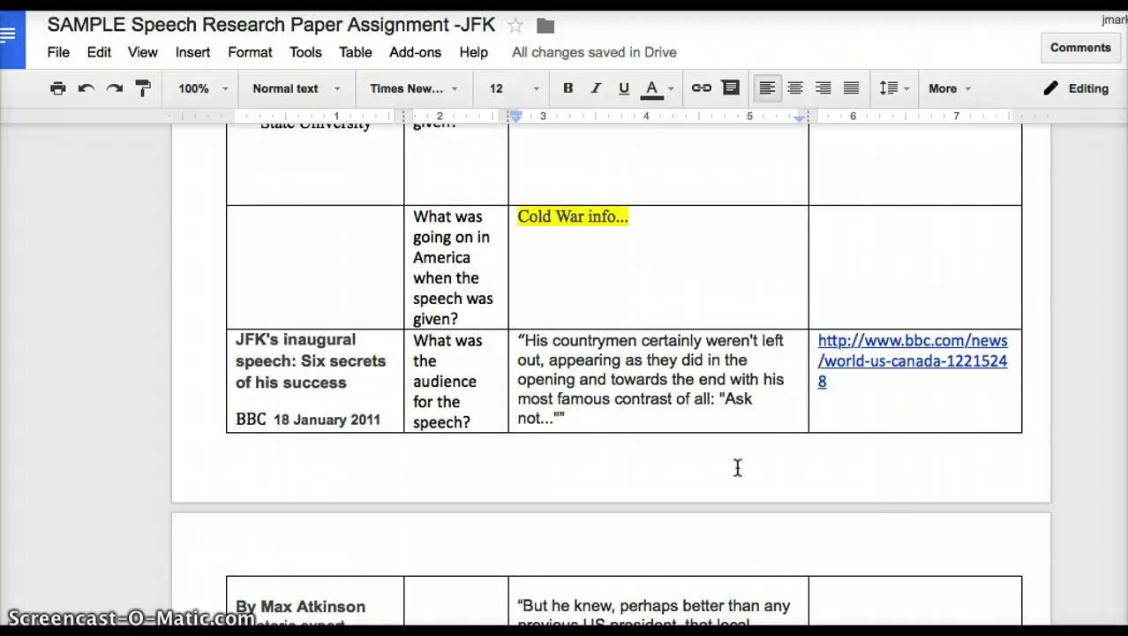
{"action": "scroll", "coordinate": [738, 467], "scroll_direction": "down", "scroll_amount": 1}
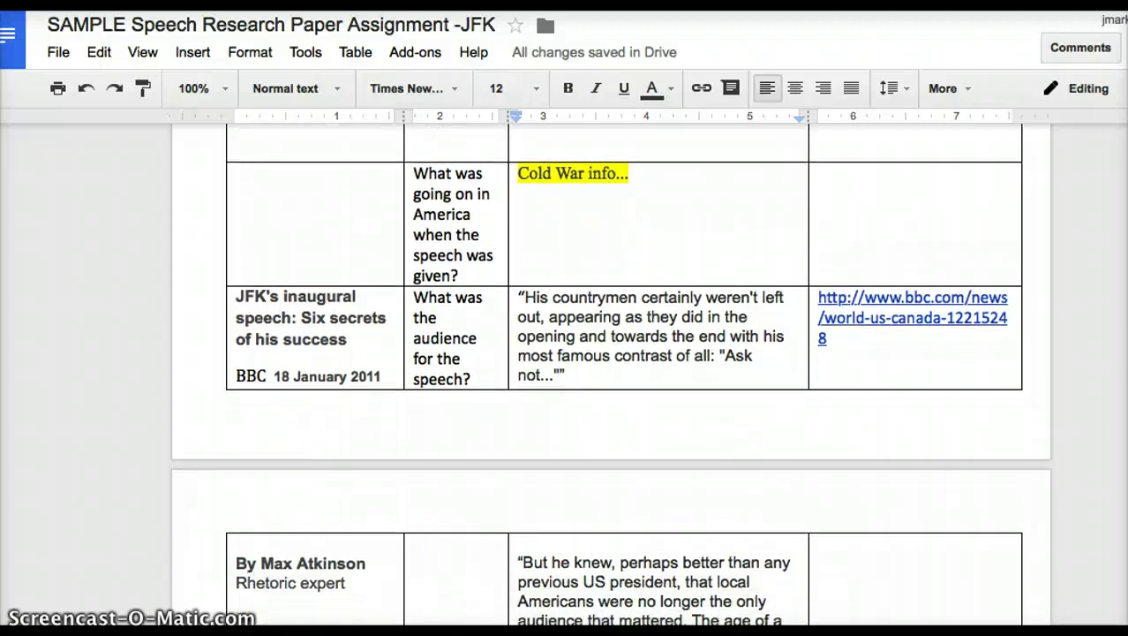
{"action": "scroll", "coordinate": [403, 340], "scroll_direction": "down", "scroll_amount": 15}
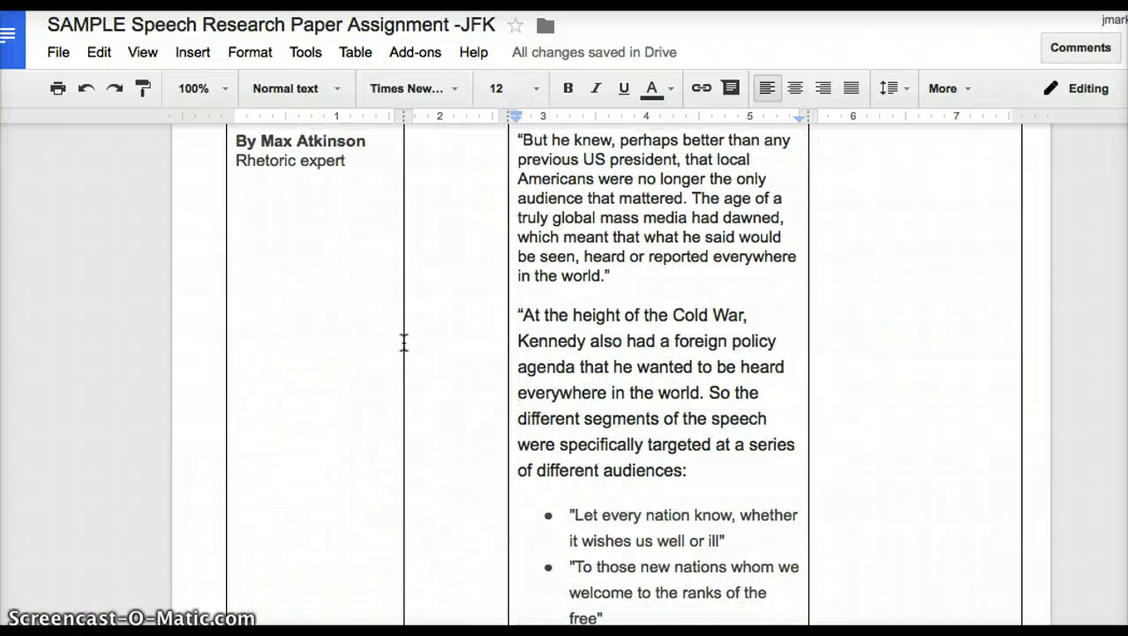
{"action": "scroll", "coordinate": [403, 343], "scroll_direction": "down", "scroll_amount": 20}
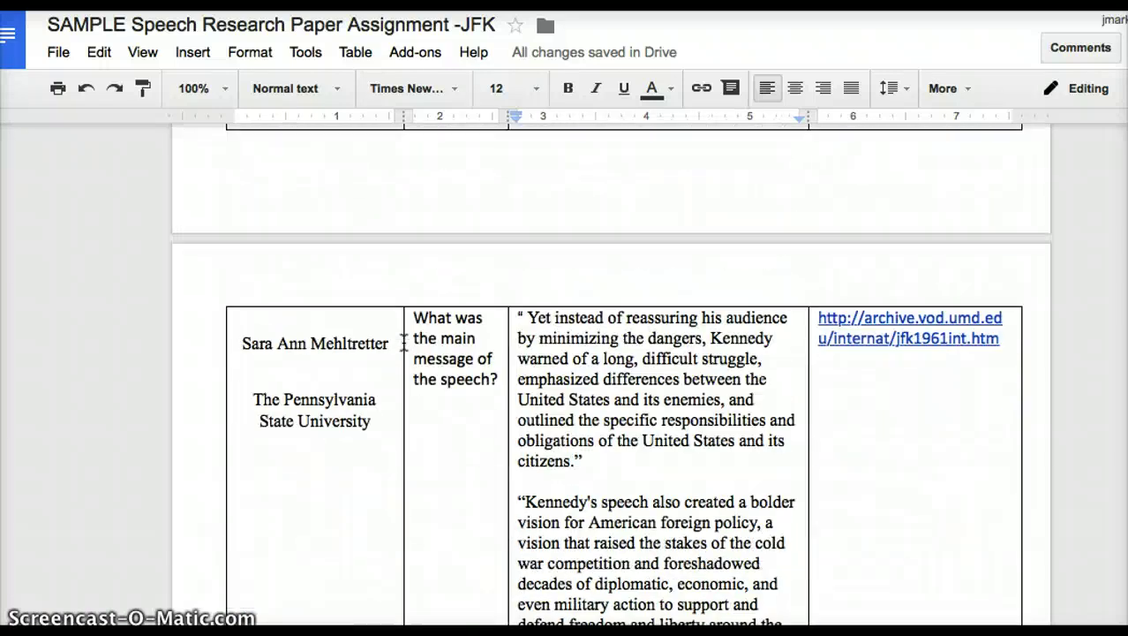
{"action": "scroll", "coordinate": [404, 342], "scroll_direction": "down", "scroll_amount": 20}
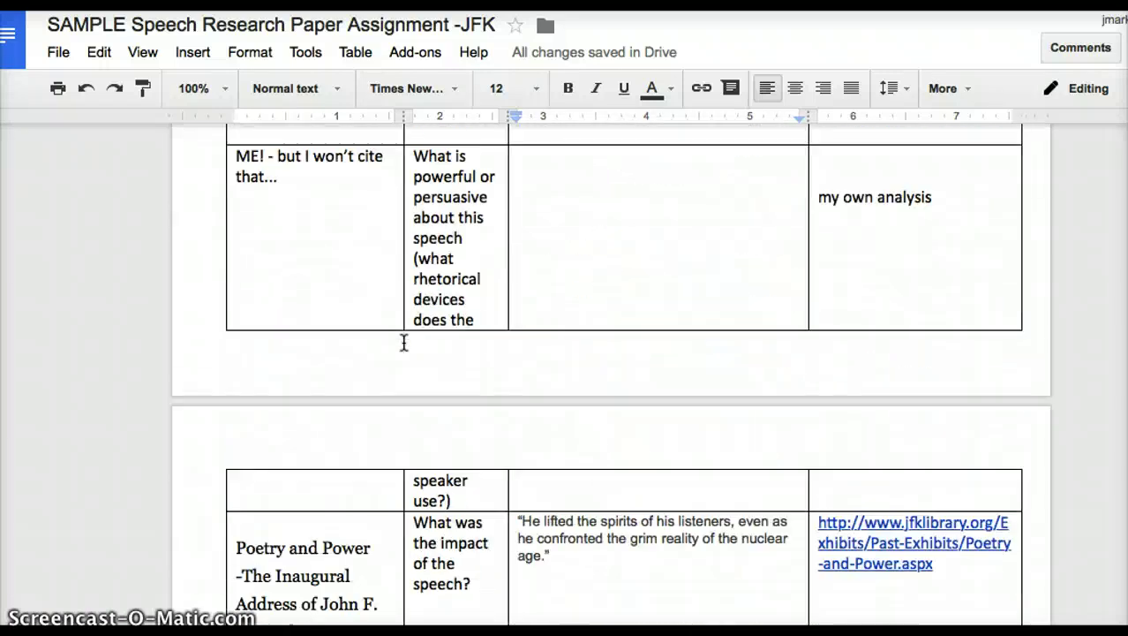
{"action": "scroll", "coordinate": [404, 343], "scroll_direction": "down", "scroll_amount": 20}
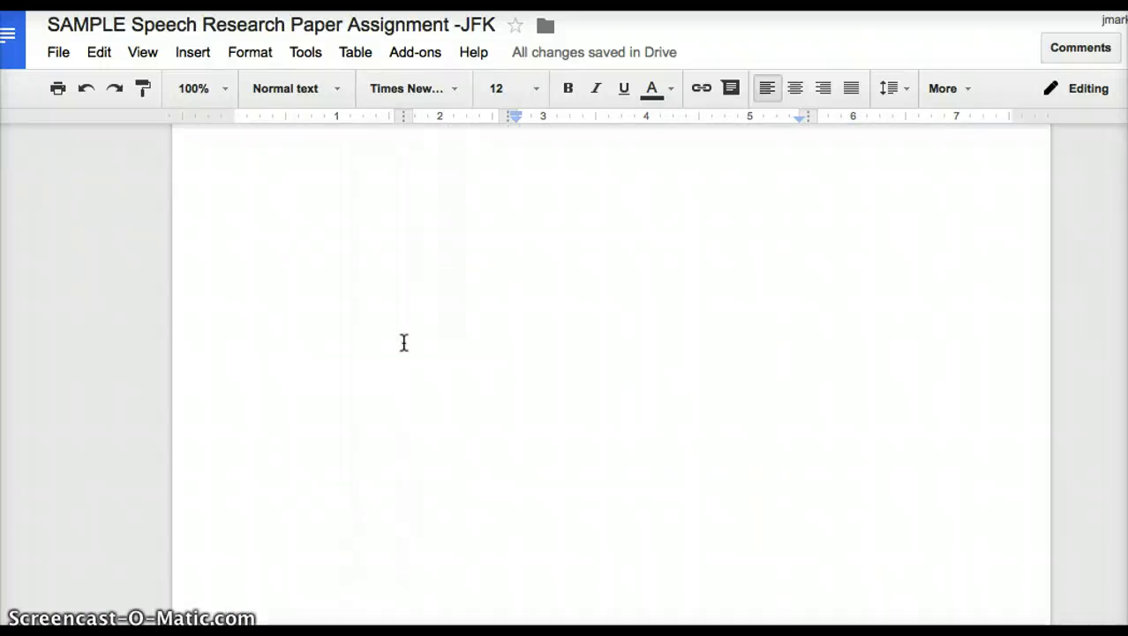
{"action": "scroll", "coordinate": [403, 342], "scroll_direction": "down", "scroll_amount": 10}
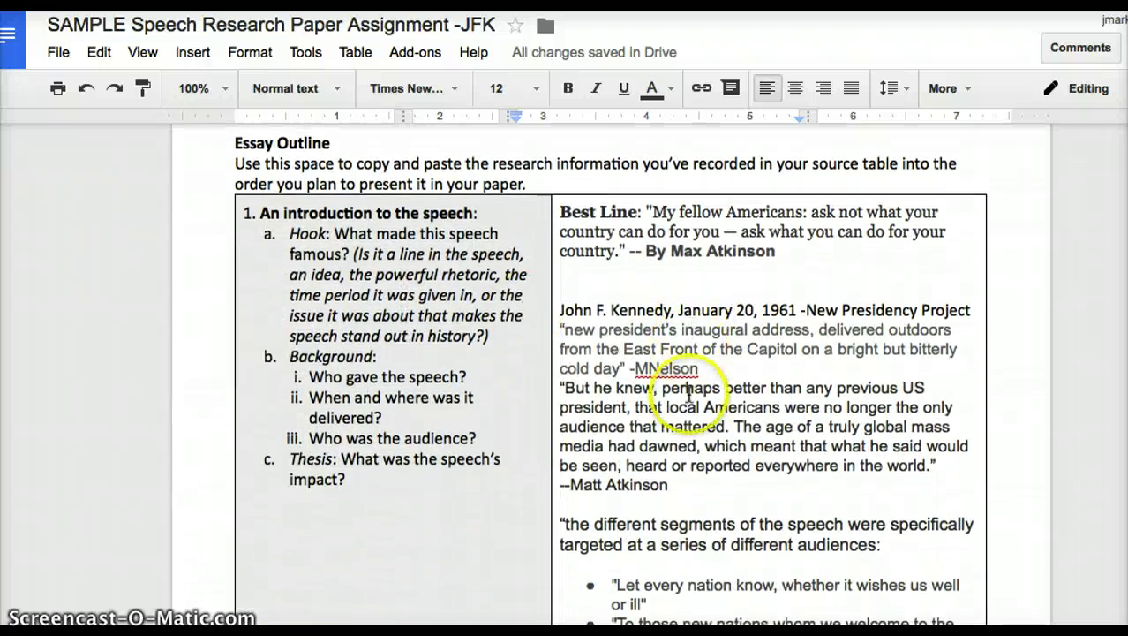
{"action": "scroll", "coordinate": [689, 396], "scroll_direction": "down", "scroll_amount": 11}
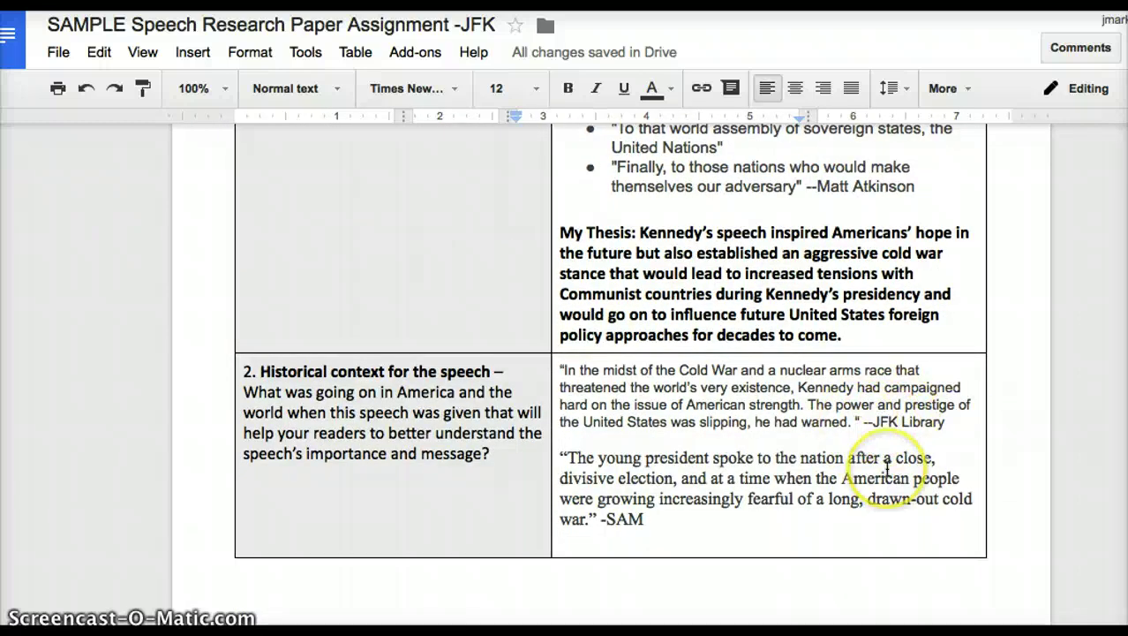
{"action": "scroll", "coordinate": [887, 468], "scroll_direction": "down", "scroll_amount": 20}
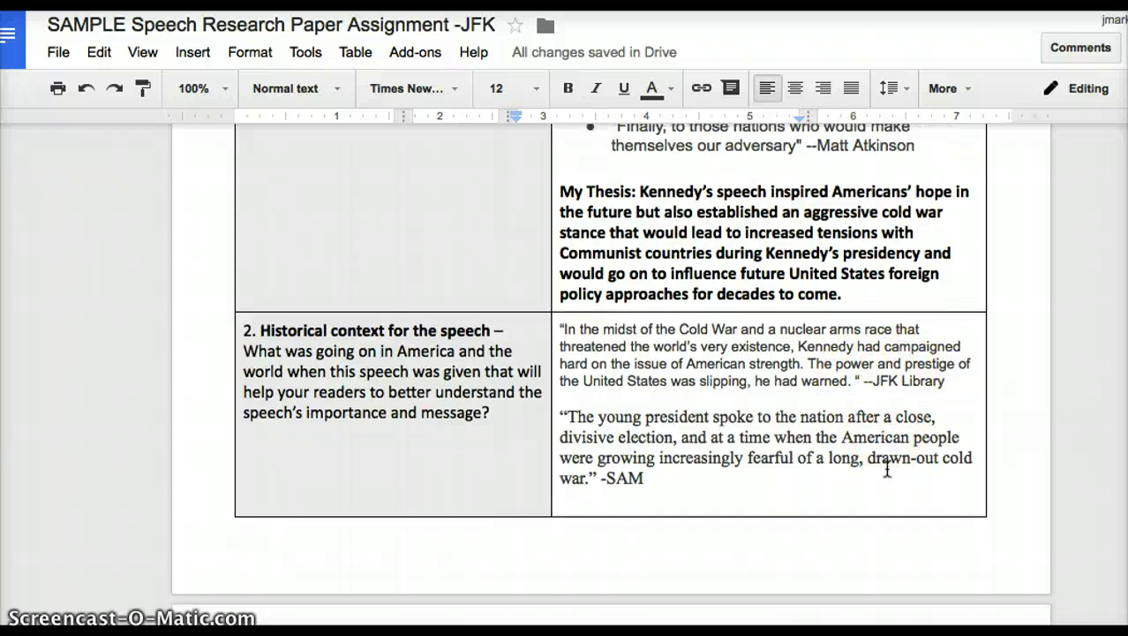
{"action": "scroll", "coordinate": [887, 468], "scroll_direction": "up", "scroll_amount": 10}
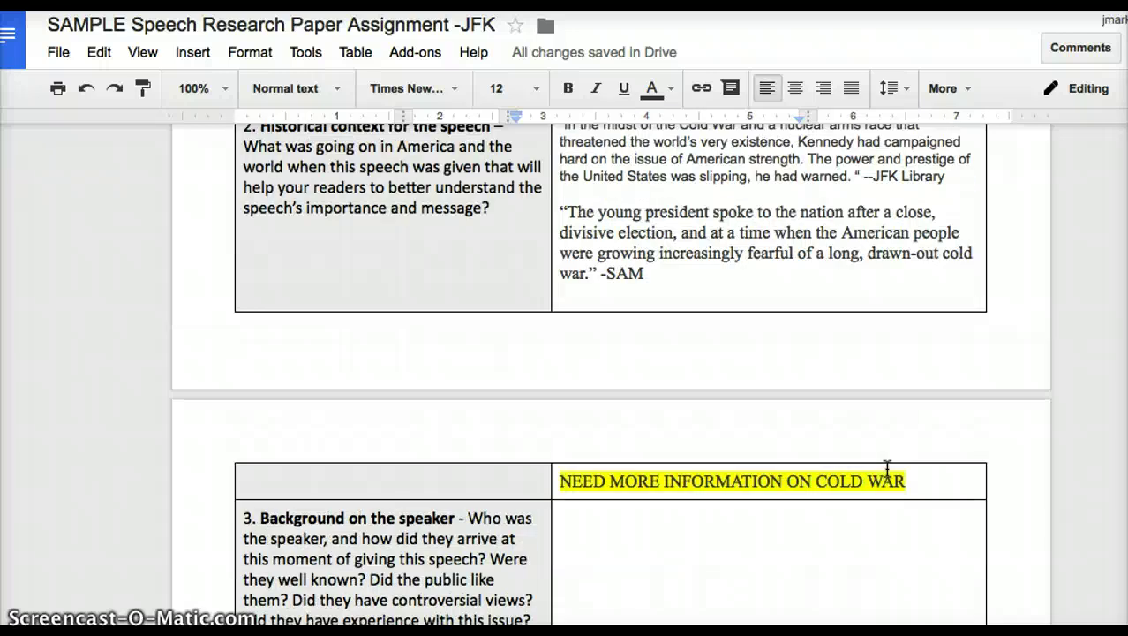
{"action": "scroll", "coordinate": [887, 467], "scroll_direction": "down", "scroll_amount": 15}
{"action": "scroll", "coordinate": [887, 468], "scroll_direction": "up", "scroll_amount": 5}
{"action": "scroll", "coordinate": [887, 468], "scroll_direction": "down", "scroll_amount": 1}
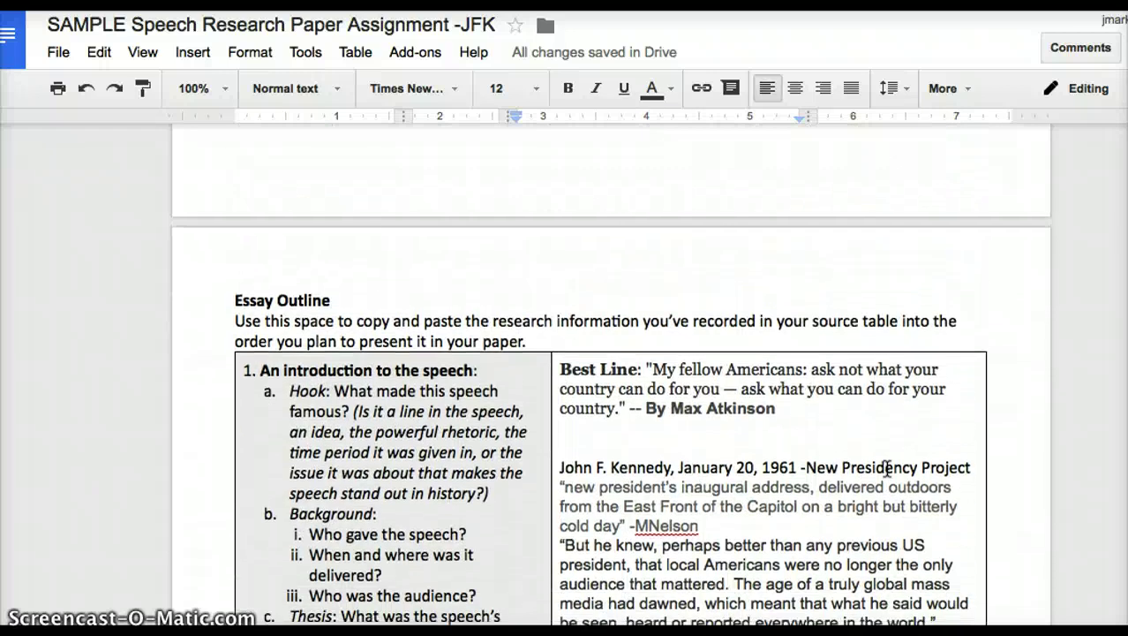